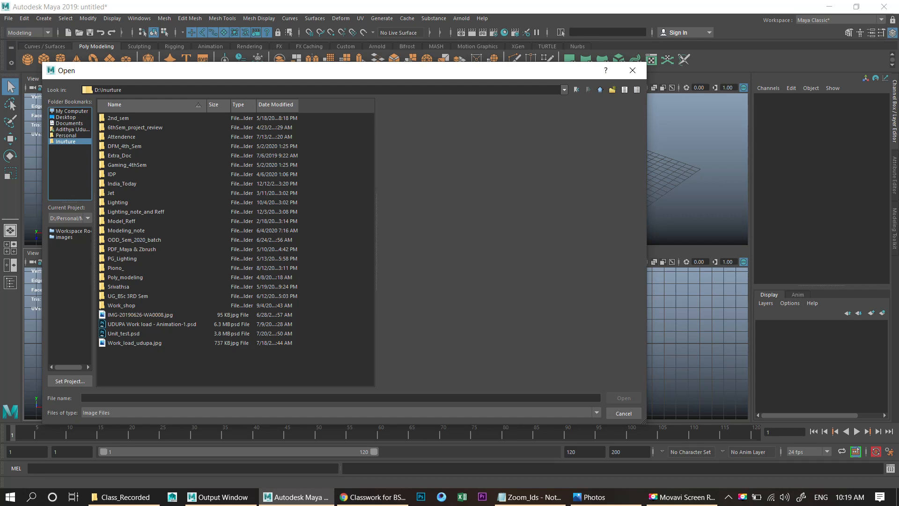
- Browse to the BG And Props folder and import the cart reference picture as an image plane
{"action": "left_click", "coordinate": [128, 296]}
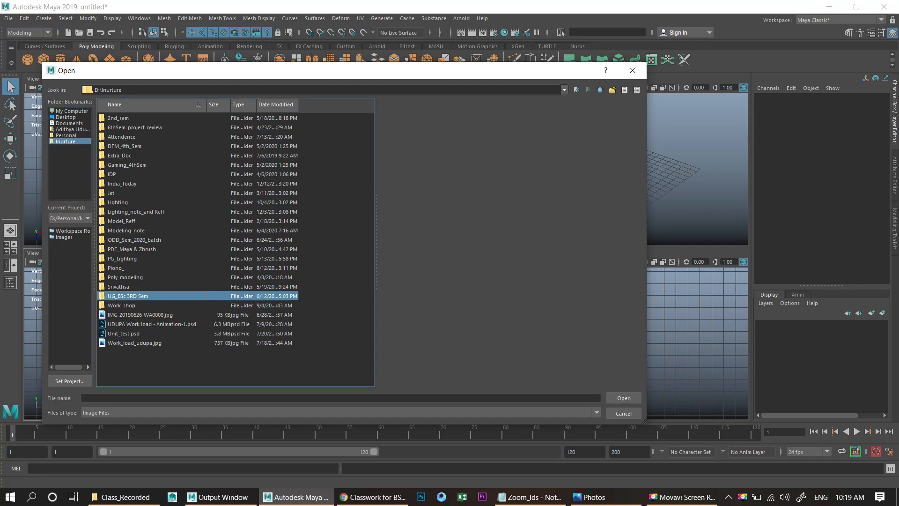
{"action": "key", "text": "Up"}
{"action": "key", "text": "Up"}
{"action": "key", "text": "Up"}
{"action": "key", "text": "Up"}
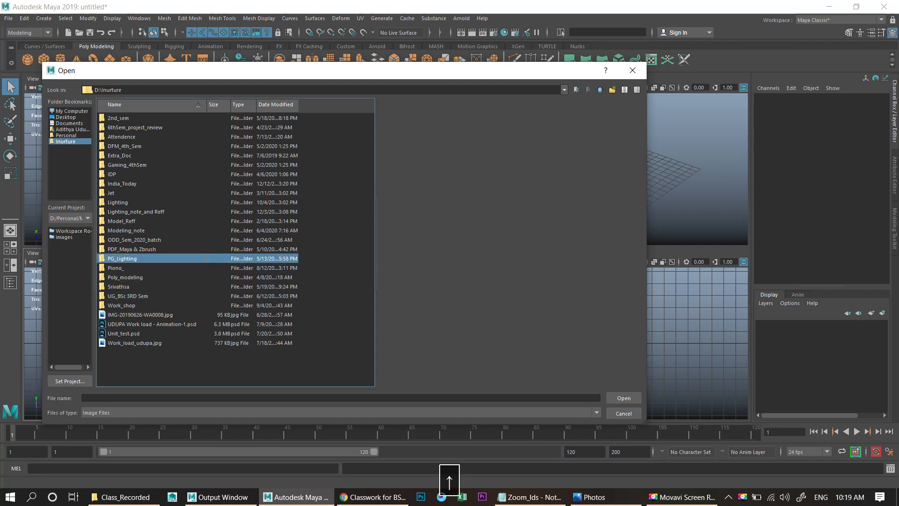
{"action": "key", "text": "Down"}
{"action": "key", "text": "Up"}
{"action": "key", "text": "Up"}
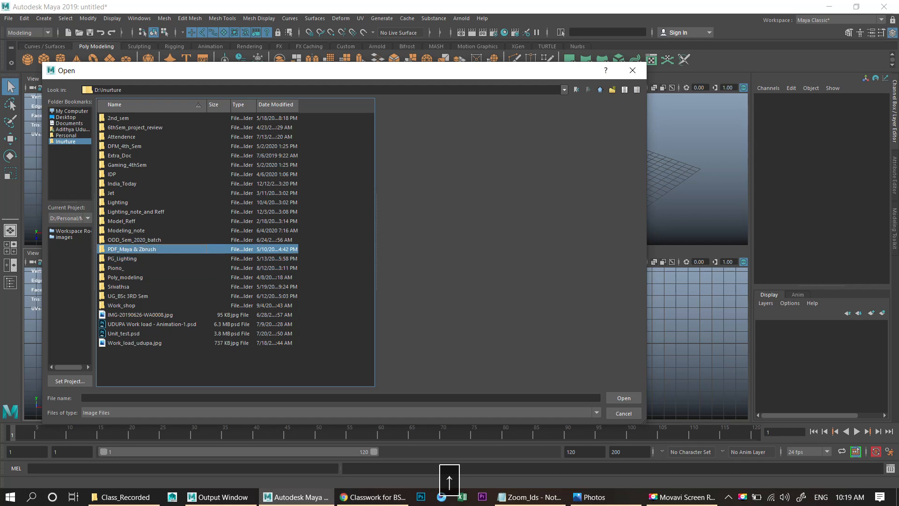
{"action": "key", "text": "Up"}
{"action": "key", "text": "Up"}
{"action": "key", "text": "Up"}
{"action": "key", "text": "Up"}
{"action": "key", "text": "Up"}
{"action": "key", "text": "Up"}
{"action": "key", "text": "Up"}
{"action": "key", "text": "Up"}
{"action": "key", "text": "Up"}
{"action": "key", "text": "Up"}
{"action": "key", "text": "Up"}
{"action": "key", "text": "Up"}
{"action": "double_click", "coordinate": [134, 240]}
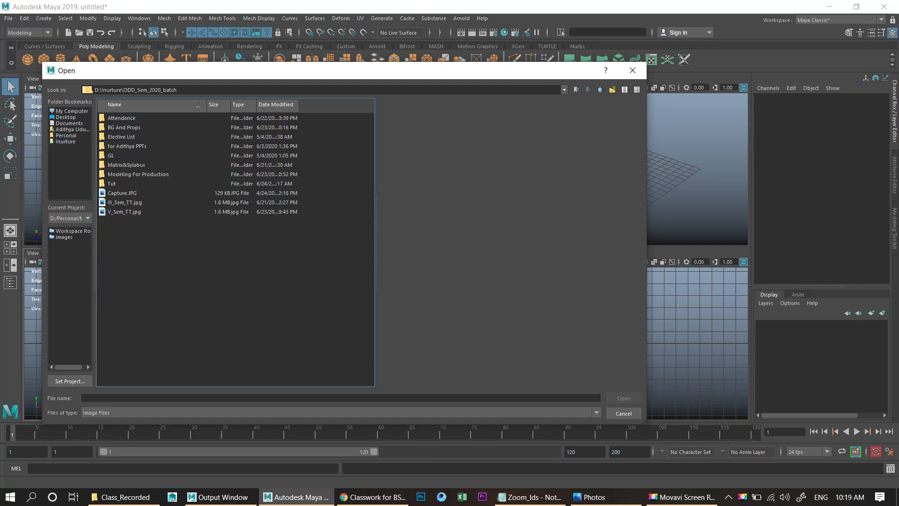
{"action": "left_click", "coordinate": [129, 203]}
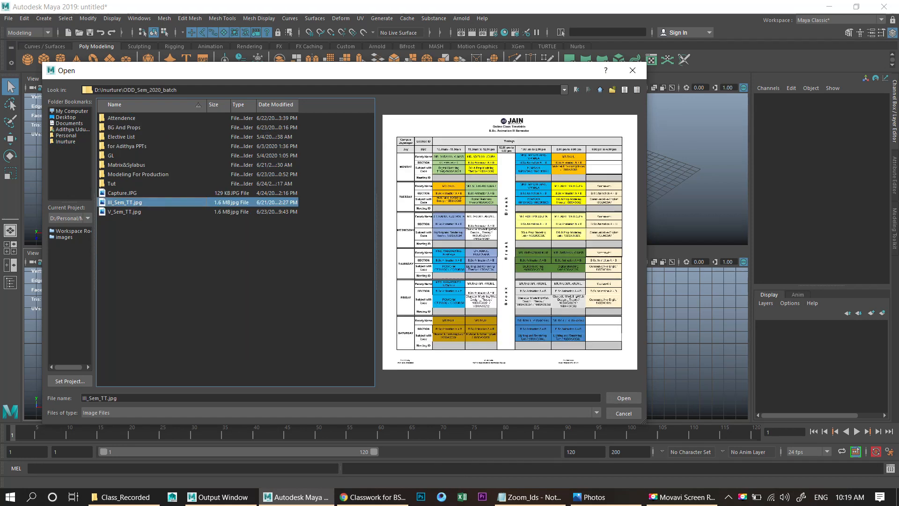
{"action": "double_click", "coordinate": [124, 128]}
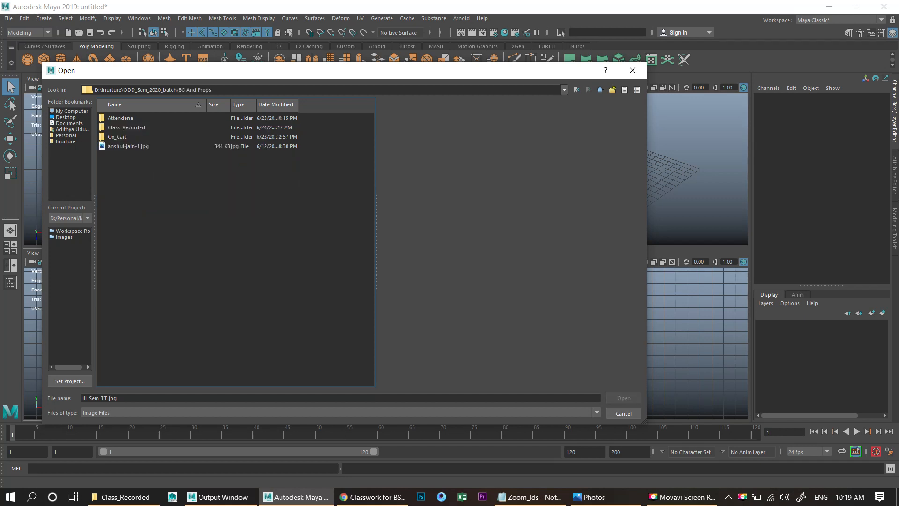
{"action": "double_click", "coordinate": [129, 146]}
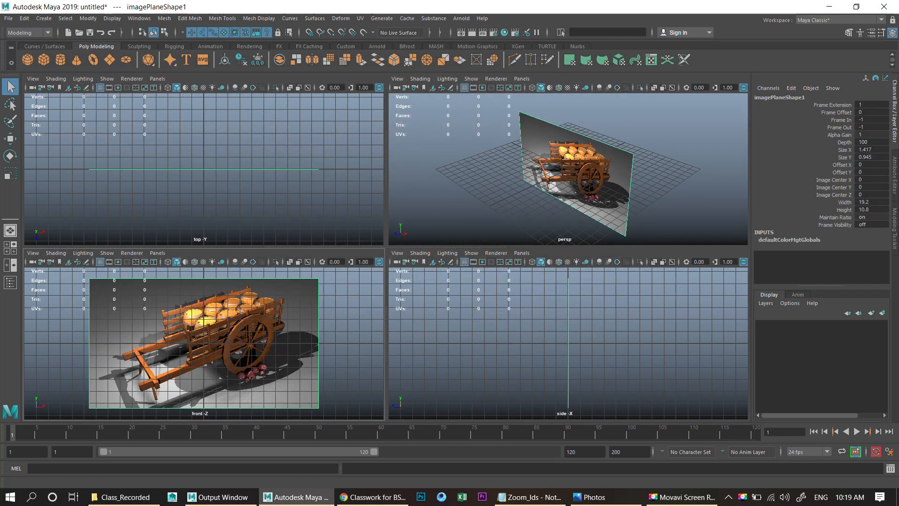
- Maximize the perspective view and move the reference image plane up and back behind the grid
{"action": "key", "text": "space"}
{"action": "left_click_drag", "start_coordinate": [384, 253], "coordinate": [356, 253], "text": "alt"}
{"action": "key", "text": "w"}
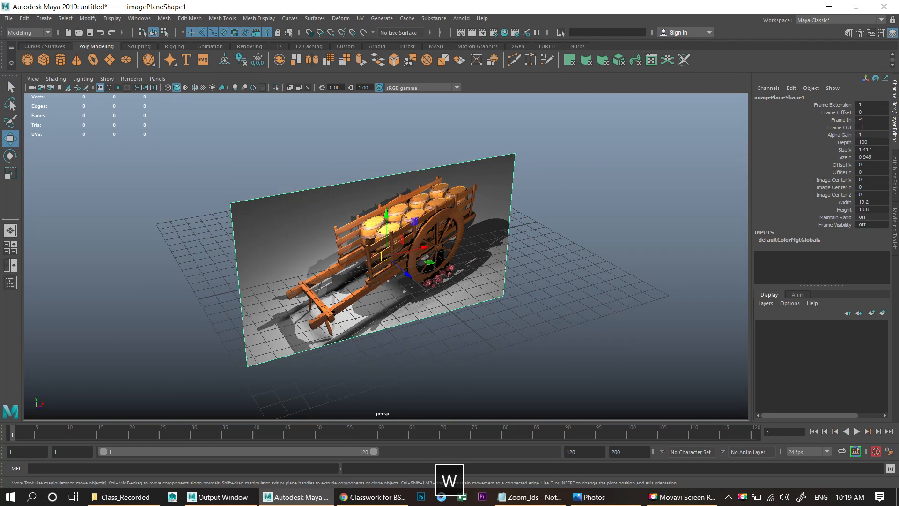
{"action": "left_click_drag", "start_coordinate": [408, 273], "coordinate": [365, 162]}
{"action": "key", "text": "r"}
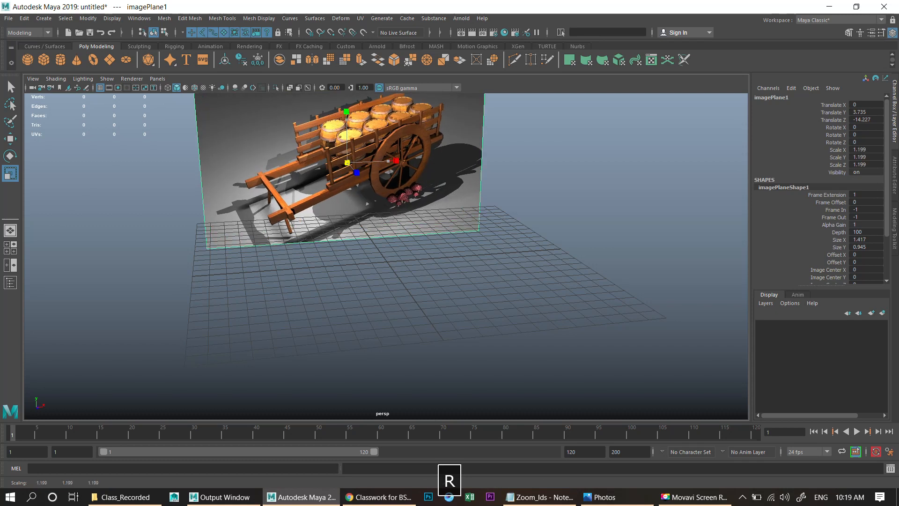
- Deselect the image plane and zoom in to examine the cart's wheel and barrels in the reference
{"action": "left_click", "coordinate": [562, 366]}
{"action": "right_click_drag", "start_coordinate": [422, 235], "coordinate": [581, 291], "text": "alt"}
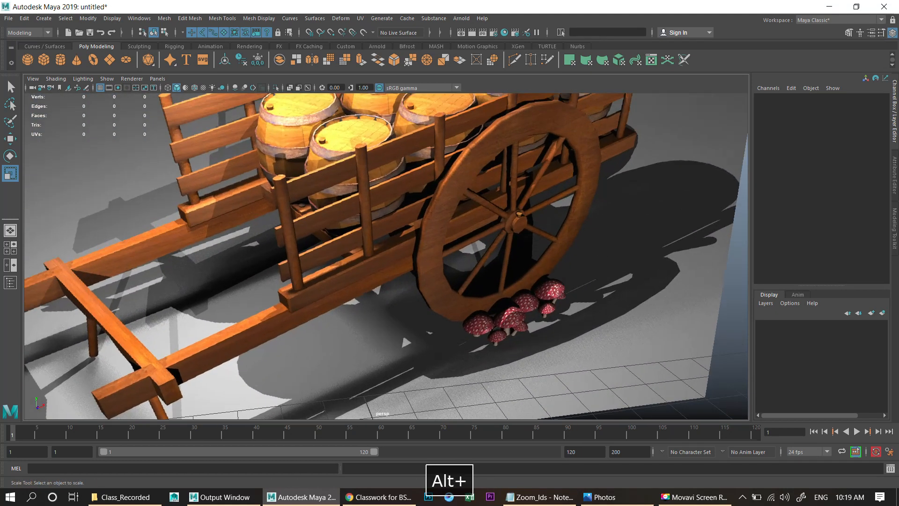
{"action": "middle_click_drag", "start_coordinate": [581, 290], "coordinate": [614, 293], "text": "alt"}
{"action": "right_click_drag", "start_coordinate": [421, 258], "coordinate": [384, 243], "text": "alt"}
{"action": "left_click_drag", "start_coordinate": [384, 244], "coordinate": [337, 262], "text": "alt"}
{"action": "right_click_drag", "start_coordinate": [384, 258], "coordinate": [421, 267], "text": "alt"}
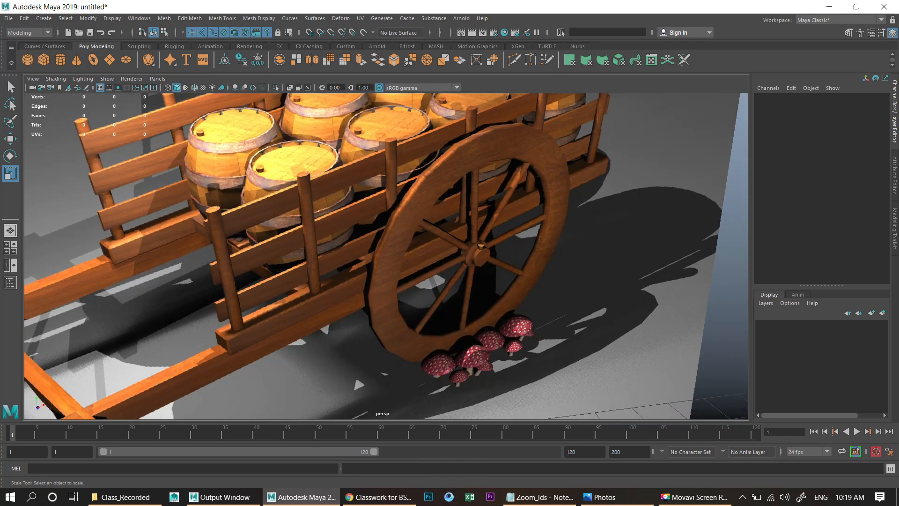
{"action": "middle_click_drag", "start_coordinate": [422, 267], "coordinate": [431, 271], "text": "alt"}
{"action": "right_click_drag", "start_coordinate": [432, 271], "coordinate": [452, 275], "text": "alt"}
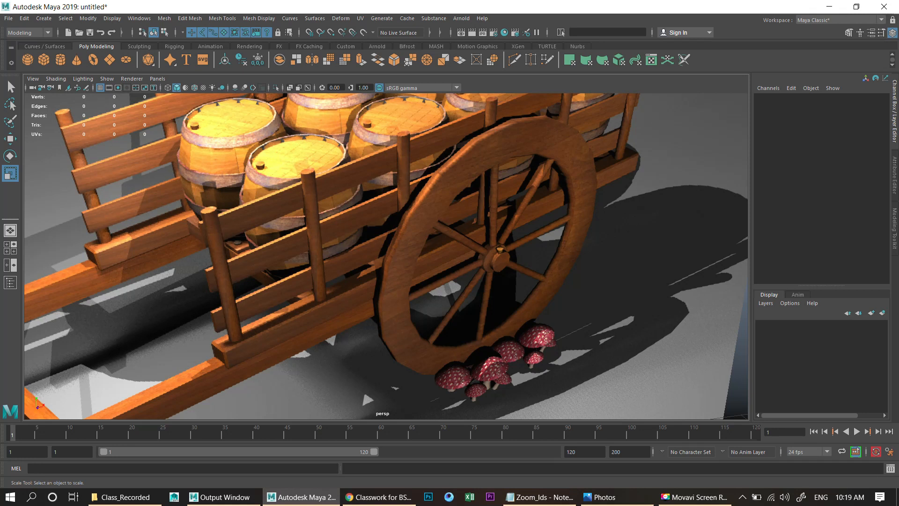
{"action": "scroll", "coordinate": [387, 256], "scroll_direction": "down", "scroll_amount": 2}
{"action": "scroll", "coordinate": [387, 256], "scroll_direction": "up", "scroll_amount": 3}
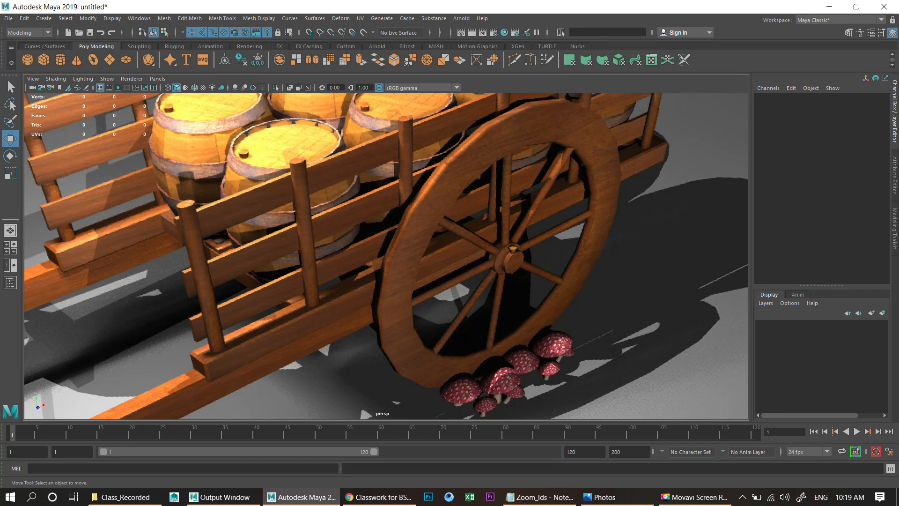
{"action": "scroll", "coordinate": [387, 257], "scroll_direction": "down", "scroll_amount": 10}
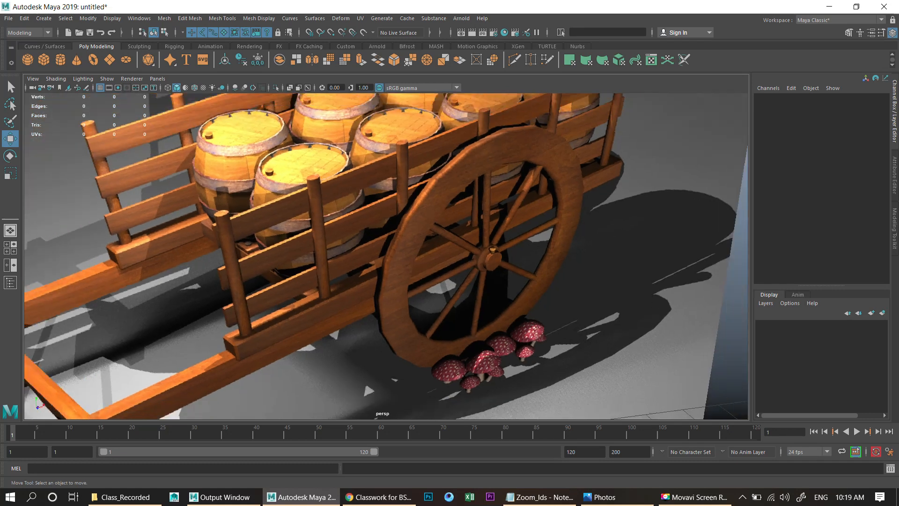
- Orbit and zoom around the reference image plane to study the cart from different distances
{"action": "key", "text": "w"}
{"action": "left_click_drag", "start_coordinate": [387, 256], "coordinate": [445, 267], "text": "alt"}
{"action": "middle_click_drag", "start_coordinate": [386, 256], "coordinate": [368, 238], "text": "alt"}
{"action": "scroll", "coordinate": [368, 238], "scroll_direction": "up", "scroll_amount": 3}
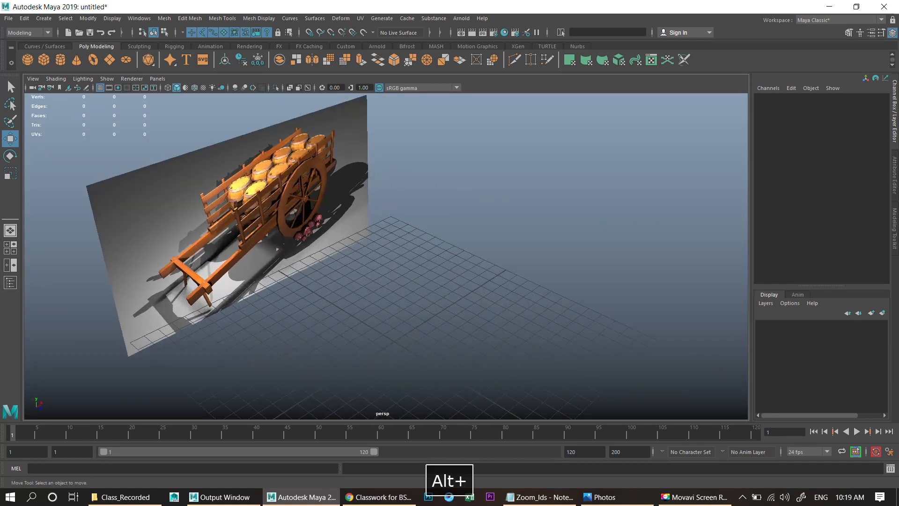
{"action": "scroll", "coordinate": [387, 256], "scroll_direction": "up", "scroll_amount": 5}
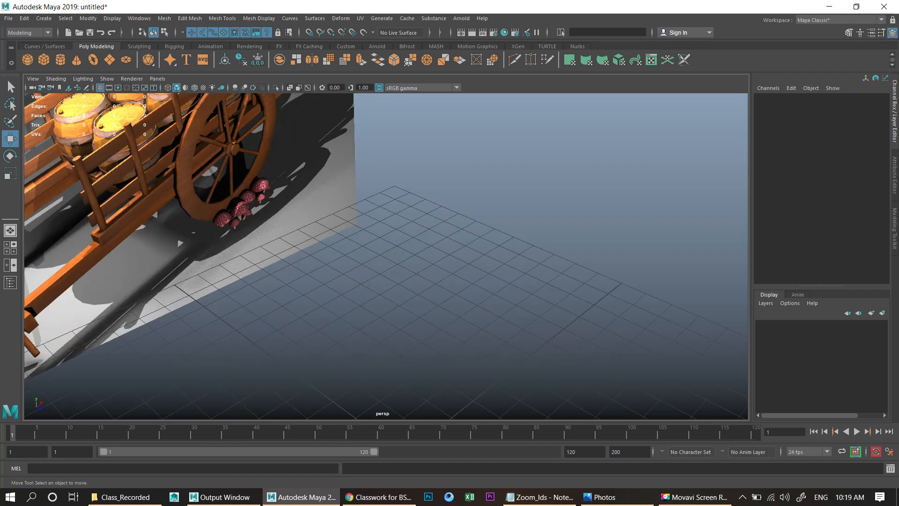
{"action": "middle_click_drag", "start_coordinate": [386, 256], "coordinate": [505, 318], "text": "alt"}
{"action": "scroll", "coordinate": [506, 318], "scroll_direction": "up", "scroll_amount": 3}
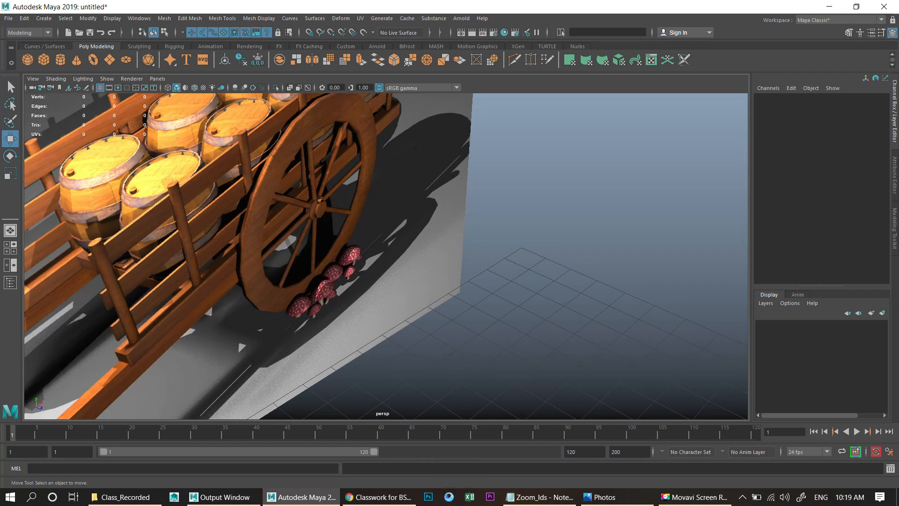
{"action": "scroll", "coordinate": [386, 256], "scroll_direction": "down", "scroll_amount": 8}
{"action": "scroll", "coordinate": [386, 256], "scroll_direction": "up", "scroll_amount": 4}
{"action": "left_click_drag", "start_coordinate": [386, 257], "coordinate": [275, 216], "text": "alt"}
{"action": "middle_click_drag", "start_coordinate": [485, 333], "coordinate": [402, 304], "text": "alt"}
{"action": "scroll", "coordinate": [288, 179], "scroll_direction": "up", "scroll_amount": 3}
{"action": "scroll", "coordinate": [402, 304], "scroll_direction": "up", "scroll_amount": 3}
{"action": "scroll", "coordinate": [387, 256], "scroll_direction": "down", "scroll_amount": 6}
{"action": "key", "text": "w"}
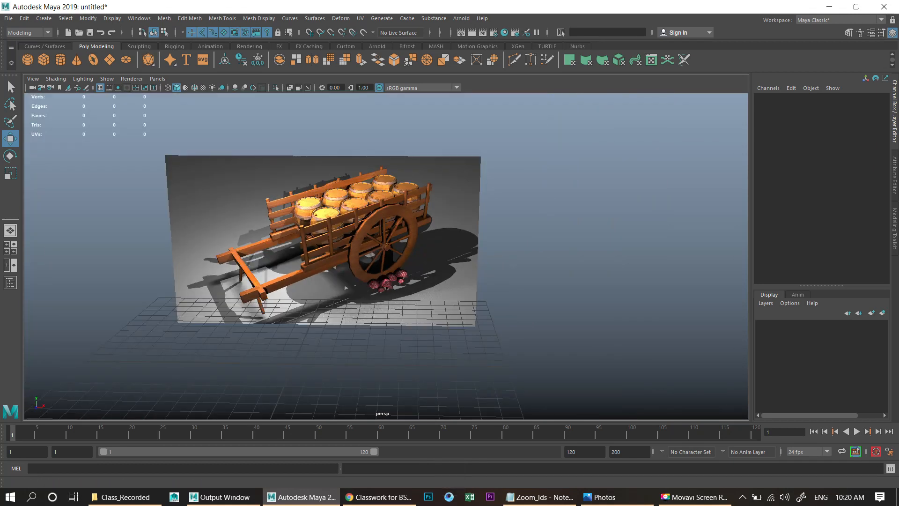
- Draw a polygon pipe on the grid, about 3.8 units in radius and 2.7 high
{"action": "left_click", "coordinate": [43, 19]}
{"action": "mouse_move", "coordinate": [93, 52]}
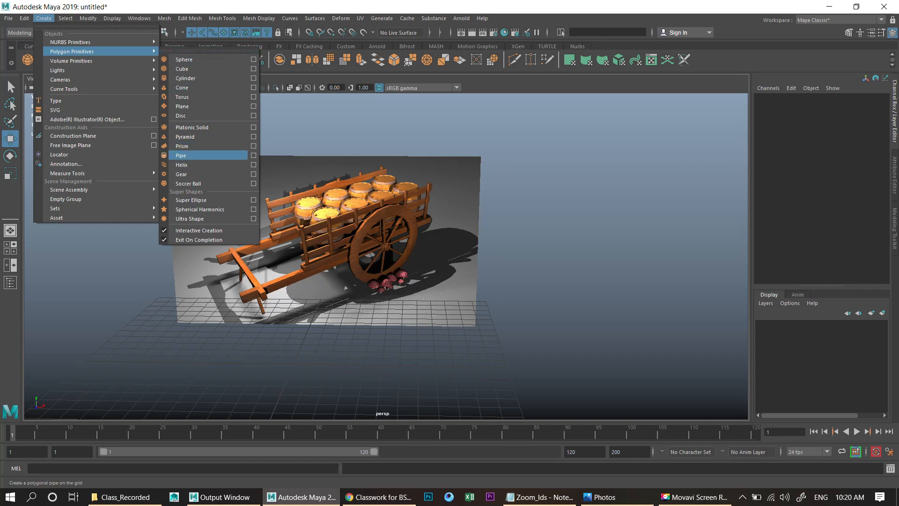
{"action": "left_click", "coordinate": [187, 155]}
{"action": "mouse_move", "coordinate": [315, 380]}
{"action": "left_mouse_down"}
{"action": "mouse_move", "coordinate": [381, 393]}
{"action": "mouse_move", "coordinate": [376, 368]}
{"action": "left_mouse_up"}
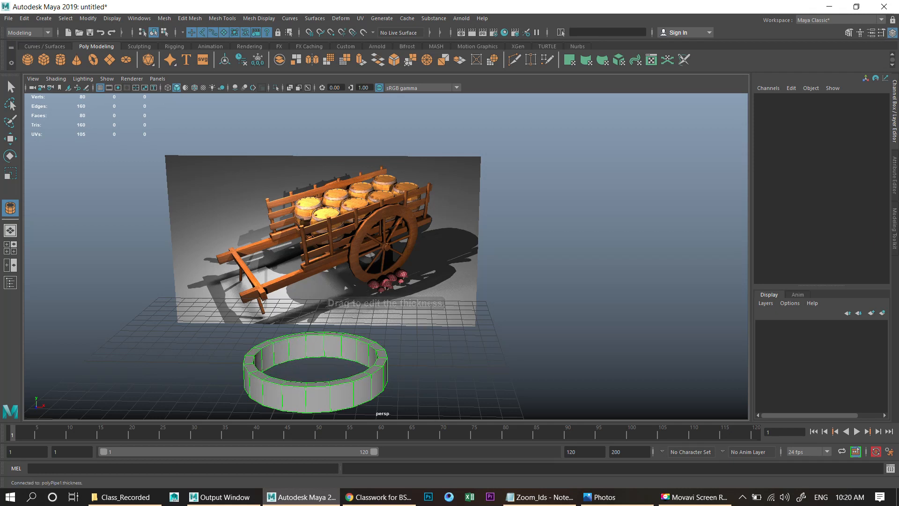
{"action": "key", "text": "w"}
{"action": "middle_click_drag", "start_coordinate": [376, 368], "coordinate": [377, 368], "text": "alt"}
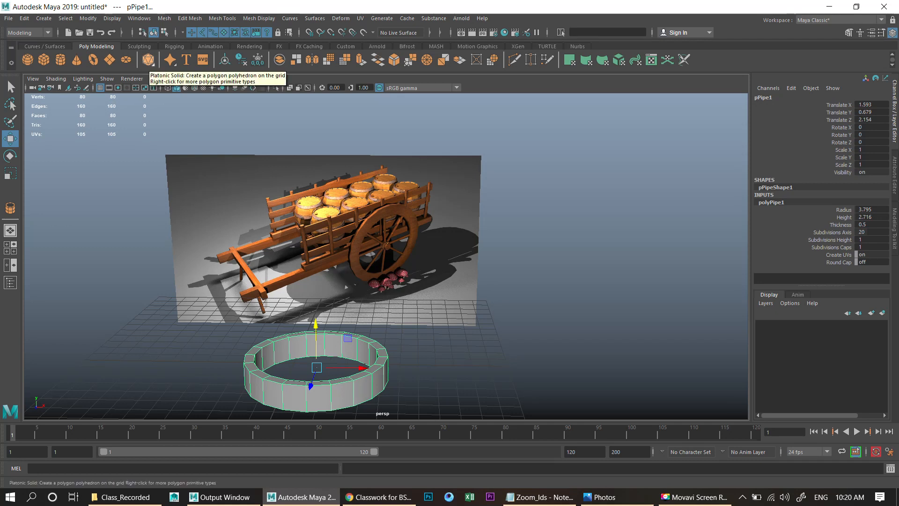
- Flatten the pipe vertically to a scale of about 0.47 and set its Subdivisions Axis to 16
{"action": "right_click", "coordinate": [151, 64]}
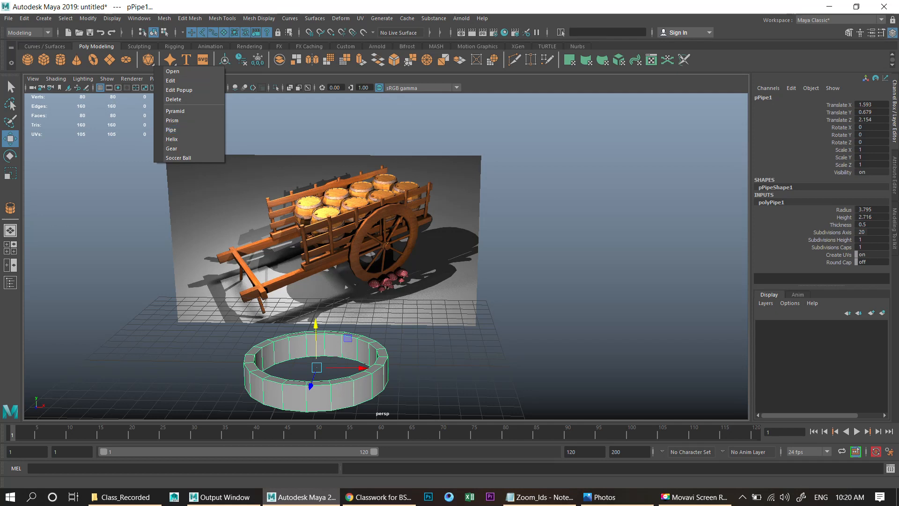
{"action": "left_click", "coordinate": [328, 136]}
{"action": "scroll", "coordinate": [375, 244], "scroll_direction": "down", "scroll_amount": 3}
{"action": "left_click_drag", "start_coordinate": [375, 244], "coordinate": [435, 243], "text": "alt"}
{"action": "middle_click_drag", "start_coordinate": [435, 244], "coordinate": [429, 190], "text": "alt"}
{"action": "scroll", "coordinate": [433, 211], "scroll_direction": "up", "scroll_amount": 3}
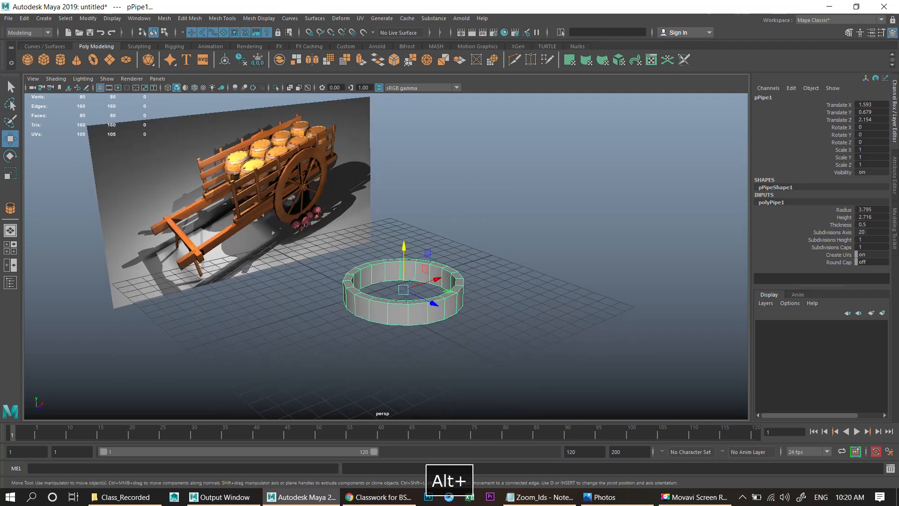
{"action": "scroll", "coordinate": [387, 255], "scroll_direction": "up", "scroll_amount": 2}
{"action": "key", "text": "r"}
{"action": "left_click_drag", "start_coordinate": [407, 257], "coordinate": [407, 277]}
{"action": "left_click", "coordinate": [867, 232]}
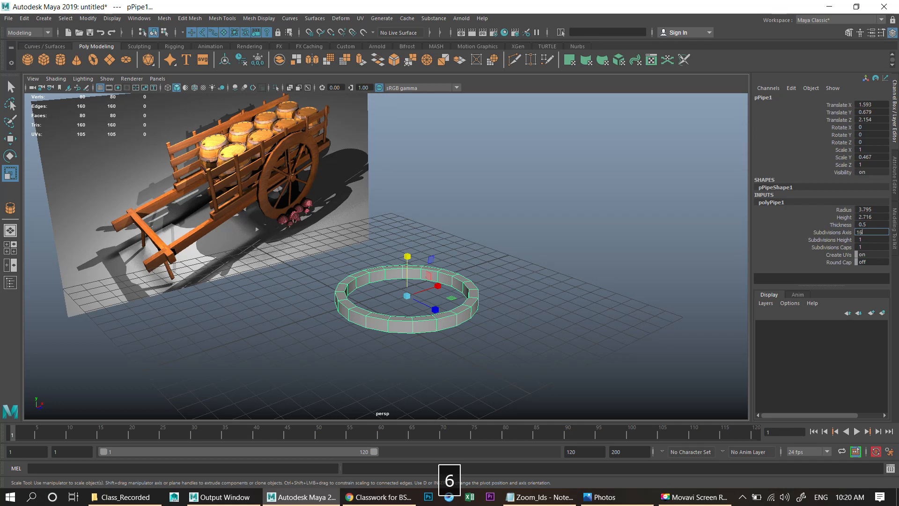
{"action": "key", "text": "Return"}
- Scale the pipe up uniformly to about 1.53
{"action": "left_click_drag", "start_coordinate": [419, 281], "coordinate": [422, 318], "text": "alt"}
{"action": "right_click_drag", "start_coordinate": [422, 319], "coordinate": [450, 328], "text": "alt"}
{"action": "middle_click_drag", "start_coordinate": [441, 347], "coordinate": [436, 290], "text": "alt"}
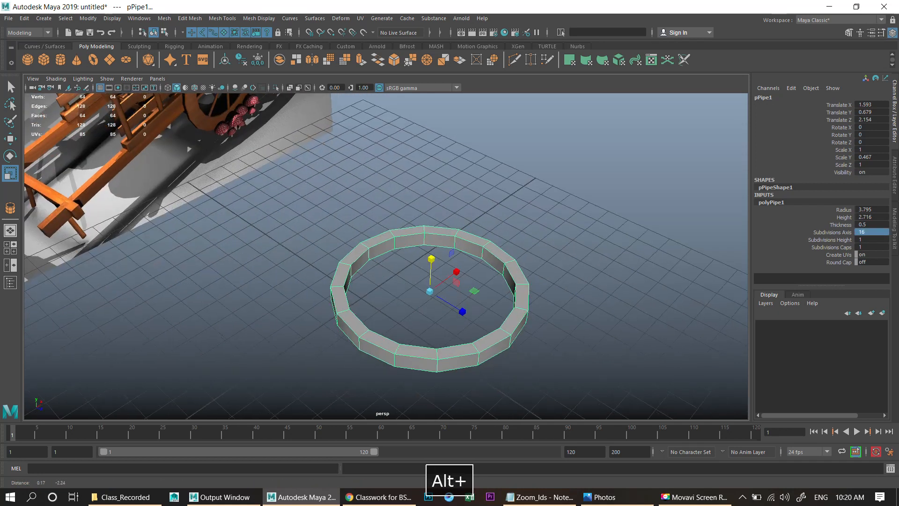
{"action": "left_click_drag", "start_coordinate": [430, 291], "coordinate": [460, 272]}
{"action": "right_click_drag", "start_coordinate": [460, 271], "coordinate": [477, 276], "text": "alt"}
{"action": "right_click_drag", "start_coordinate": [438, 229], "coordinate": [450, 225], "text": "alt"}
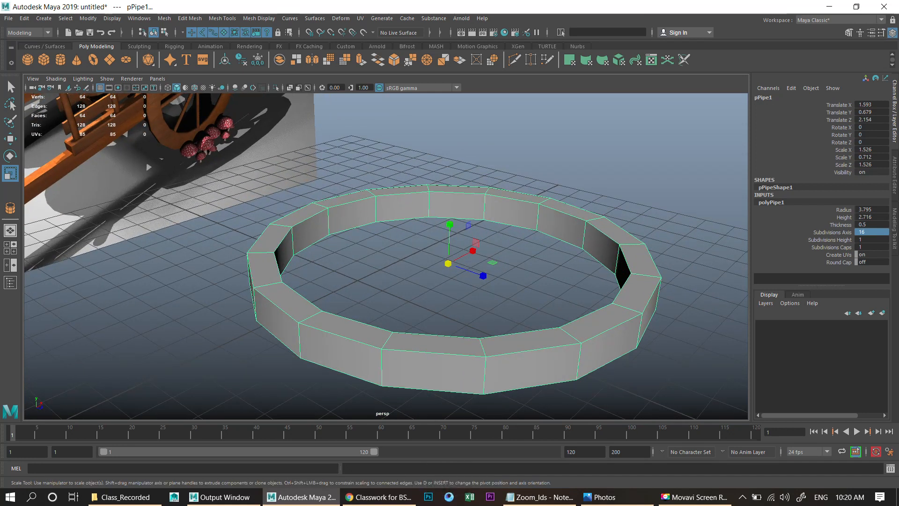
- Increase the pipe's thickness to 0.7
{"action": "left_click", "coordinate": [840, 225]}
{"action": "mouse_move", "coordinate": [609, 281]}
{"action": "middle_mouse_down"}
{"action": "mouse_move", "coordinate": [597, 282]}
{"action": "mouse_move", "coordinate": [637, 281]}
{"action": "mouse_move", "coordinate": [619, 281]}
{"action": "middle_mouse_up"}
{"action": "left_click_drag", "start_coordinate": [618, 281], "coordinate": [608, 284], "text": "alt"}
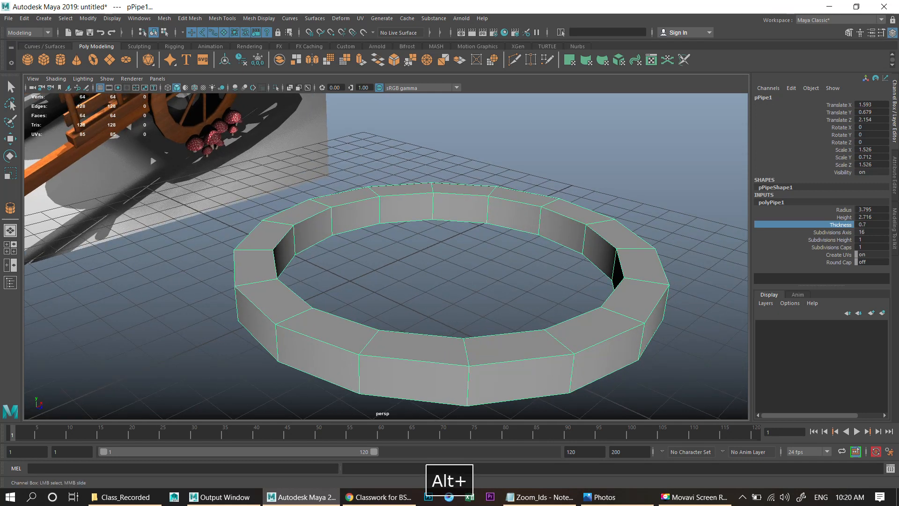
- Flatten the pipe further to a vertical scale of about 0.3
{"action": "key", "text": "r"}
{"action": "left_click_drag", "start_coordinate": [446, 226], "coordinate": [398, 295]}
{"action": "scroll", "coordinate": [445, 249], "scroll_direction": "down", "scroll_amount": 4}
{"action": "scroll", "coordinate": [389, 312], "scroll_direction": "down", "scroll_amount": 3}
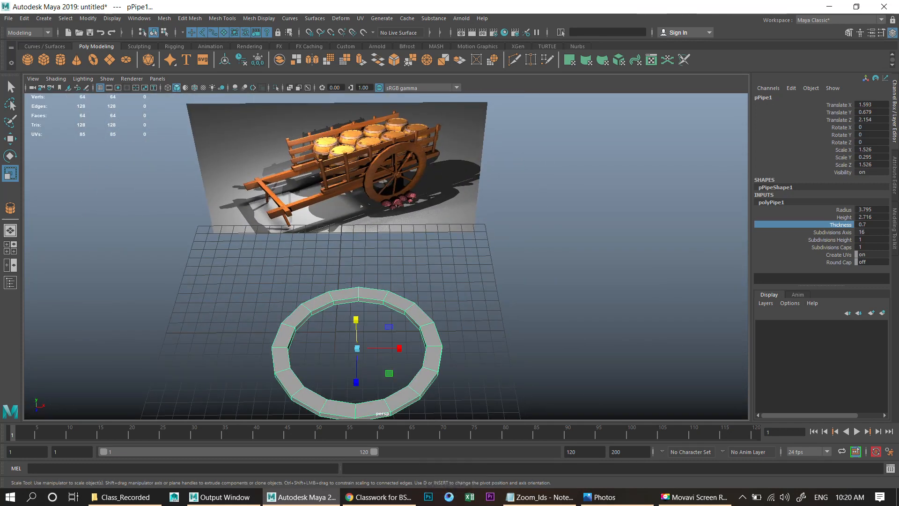
{"action": "middle_click_drag", "start_coordinate": [370, 319], "coordinate": [430, 262], "text": "alt"}
{"action": "scroll", "coordinate": [430, 263], "scroll_direction": "up", "scroll_amount": 2}
{"action": "left_click_drag", "start_coordinate": [430, 262], "coordinate": [475, 267], "text": "alt"}
{"action": "scroll", "coordinate": [476, 267], "scroll_direction": "up", "scroll_amount": 3}
{"action": "middle_click_drag", "start_coordinate": [475, 267], "coordinate": [437, 249], "text": "alt"}
- Set the pipe's Translate X, Y and Z to 0 to center it on the origin
{"action": "key", "text": "w"}
{"action": "left_click", "coordinate": [437, 239]}
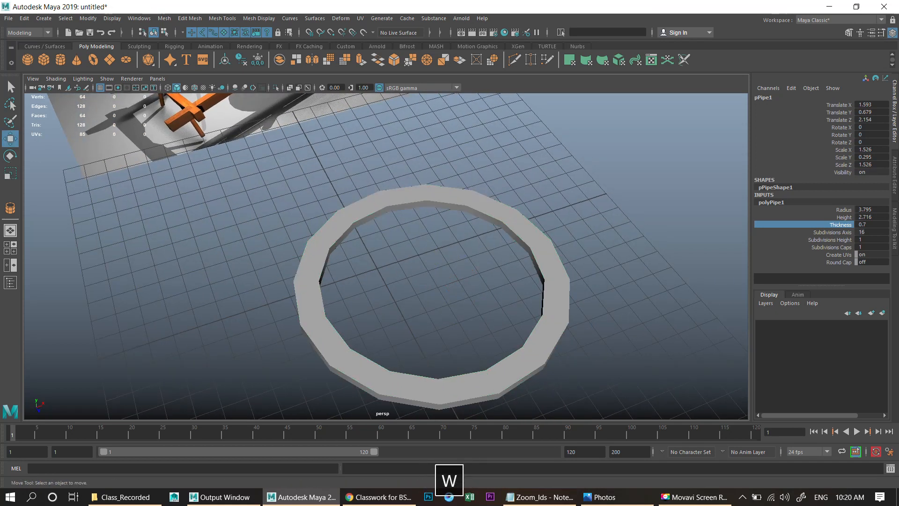
{"action": "left_click", "coordinate": [447, 195]}
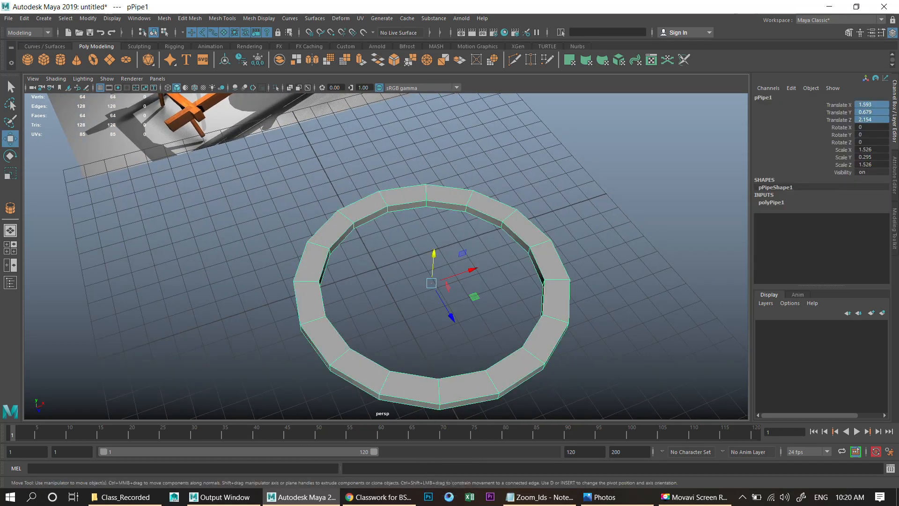
{"action": "type", "text": "0"}
{"action": "key", "text": "Return"}
{"action": "left_click_drag", "start_coordinate": [361, 262], "coordinate": [432, 277], "text": "alt"}
{"action": "left_click", "coordinate": [430, 244]}
{"action": "left_click", "coordinate": [433, 181]}
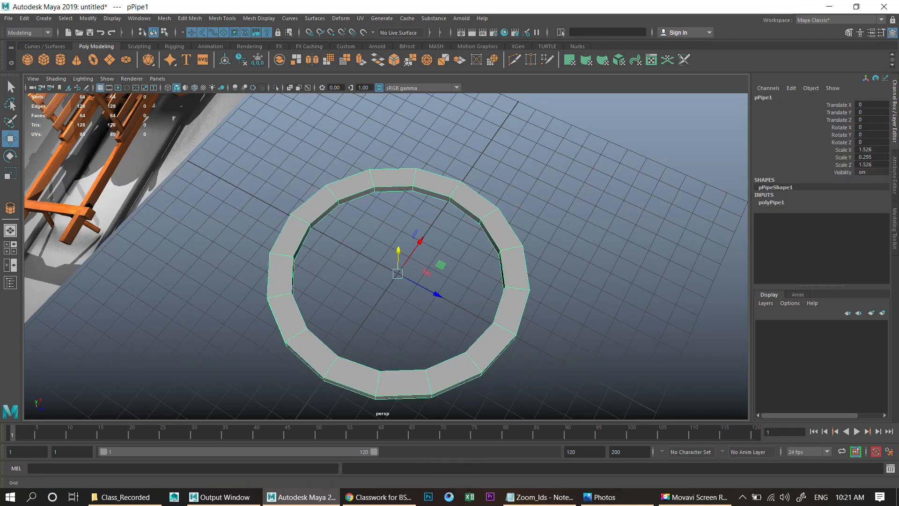
- Create a polygon cylinder inside the pipe and set its Subdivisions Axis to 16
{"action": "left_click", "coordinate": [60, 59]}
{"action": "scroll", "coordinate": [386, 256], "scroll_direction": "up", "scroll_amount": 3}
{"action": "left_click_drag", "start_coordinate": [402, 279], "coordinate": [426, 213]}
{"action": "scroll", "coordinate": [425, 213], "scroll_direction": "up", "scroll_amount": 3}
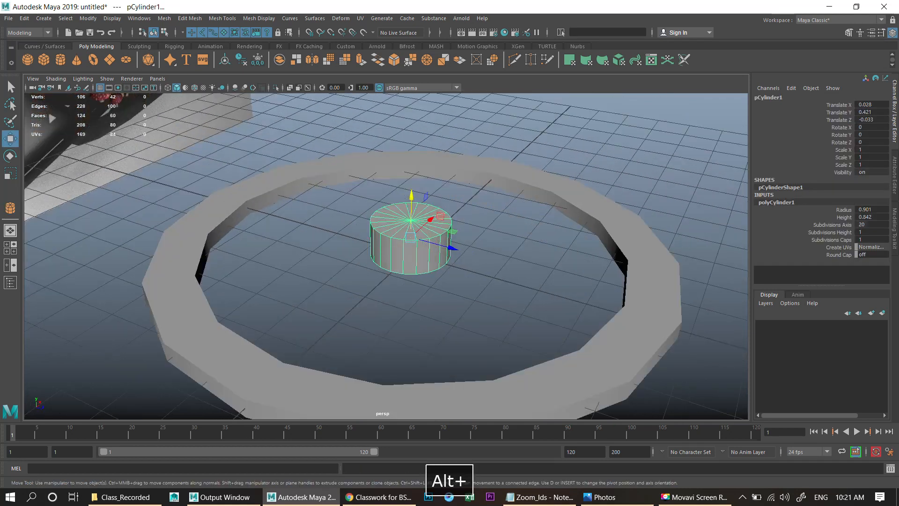
{"action": "type", "text": "16"}
{"action": "key", "text": "Return"}
{"action": "scroll", "coordinate": [422, 258], "scroll_direction": "down", "scroll_amount": 3}
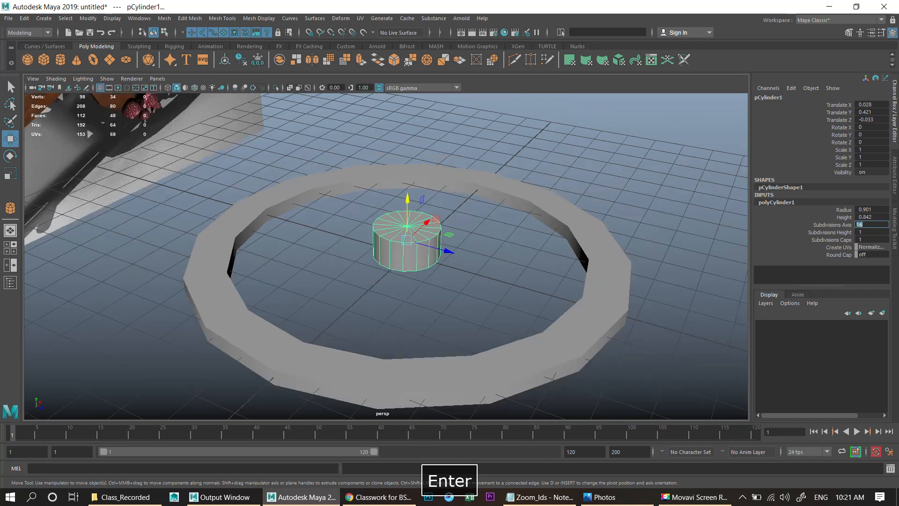
- Scale the cylinder down vertically to about 0.89
{"action": "left_click_drag", "start_coordinate": [421, 258], "coordinate": [407, 234], "text": "alt"}
{"action": "scroll", "coordinate": [410, 295], "scroll_direction": "up", "scroll_amount": 5}
{"action": "middle_click_drag", "start_coordinate": [407, 234], "coordinate": [425, 222], "text": "alt"}
{"action": "left_click_drag", "start_coordinate": [425, 222], "coordinate": [437, 180], "text": "alt"}
{"action": "key", "text": "r"}
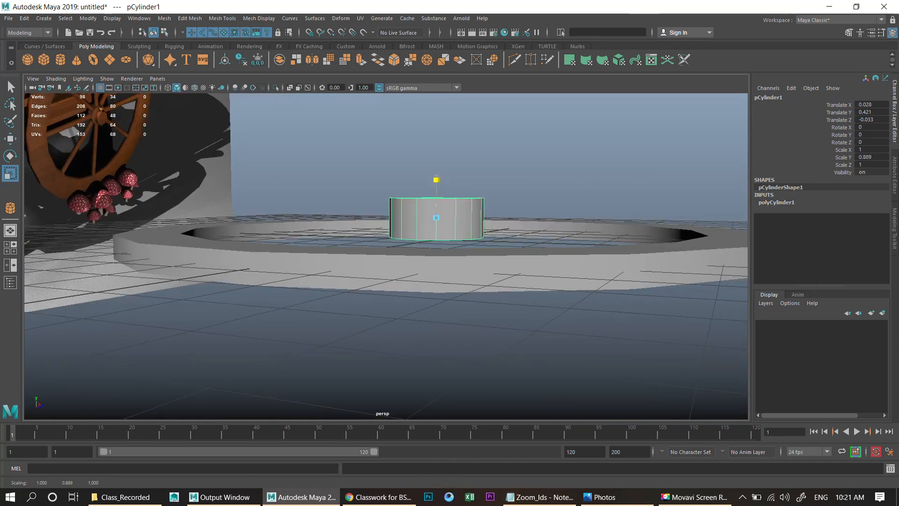
- Lower the cylinder inside the pipe to a Translate Y of about 0.12, working in wireframe side view
{"action": "key", "text": "space"}
{"action": "key", "text": "space"}
{"action": "scroll", "coordinate": [386, 256], "scroll_direction": "up", "scroll_amount": 2}
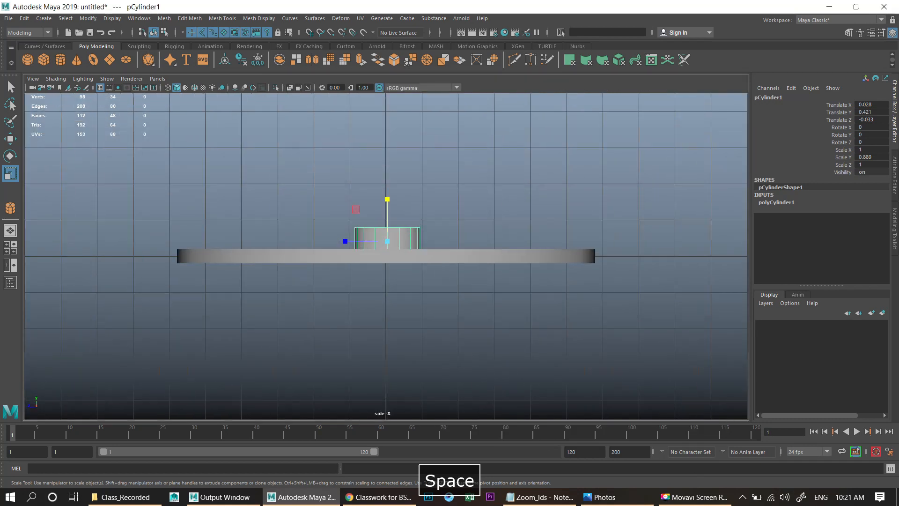
{"action": "key", "text": "4"}
{"action": "scroll", "coordinate": [388, 256], "scroll_direction": "up", "scroll_amount": 3}
{"action": "key", "text": "w"}
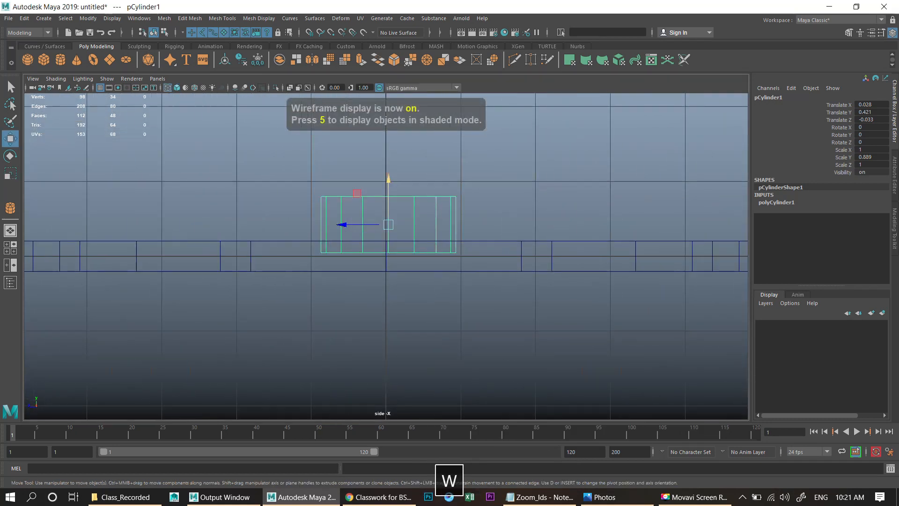
{"action": "left_click_drag", "start_coordinate": [388, 183], "coordinate": [389, 203]}
{"action": "key", "text": "r"}
{"action": "key", "text": "space"}
{"action": "key", "text": "space"}
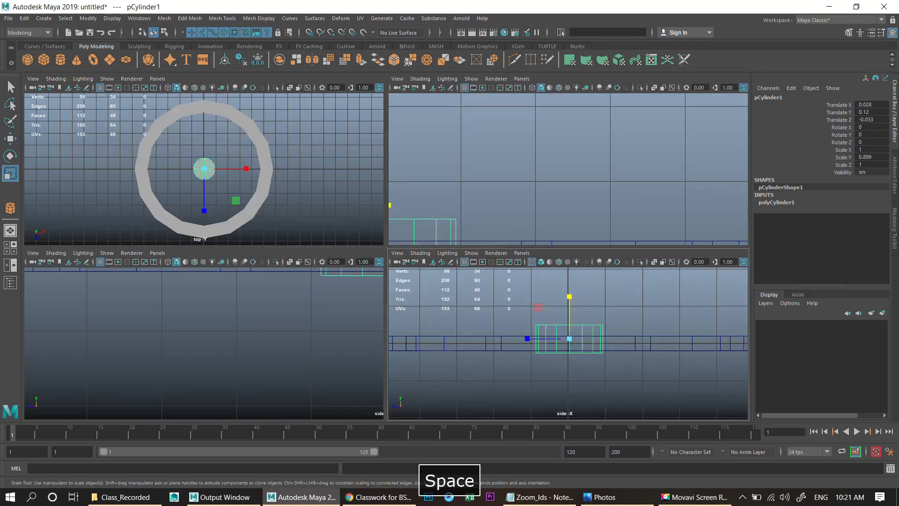
- Select every other face around the cylinder from the top view
{"action": "scroll", "coordinate": [389, 255], "scroll_direction": "up", "scroll_amount": 5}
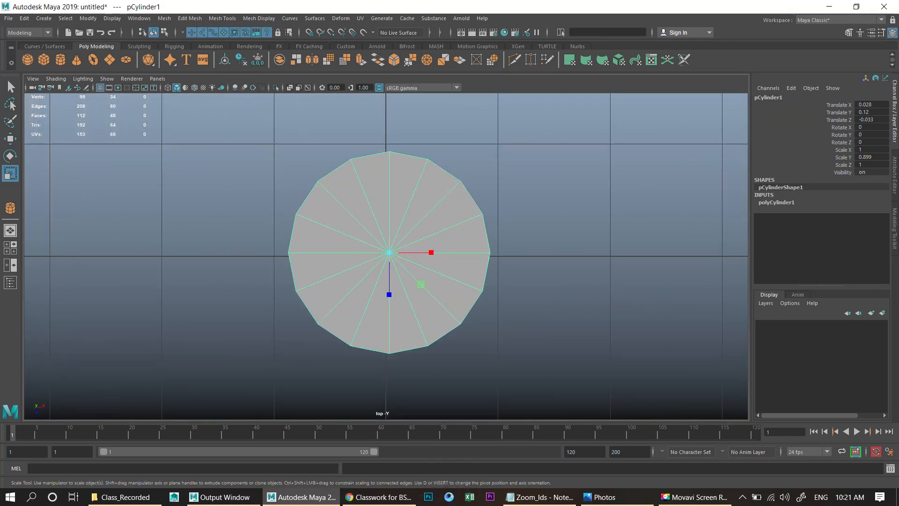
{"action": "scroll", "coordinate": [390, 253], "scroll_direction": "up", "scroll_amount": 2}
{"action": "right_click_drag", "start_coordinate": [402, 167], "coordinate": [401, 189]}
{"action": "middle_click_drag", "start_coordinate": [370, 145], "coordinate": [371, 184], "text": "alt"}
{"action": "left_click_drag", "start_coordinate": [359, 148], "coordinate": [367, 169]}
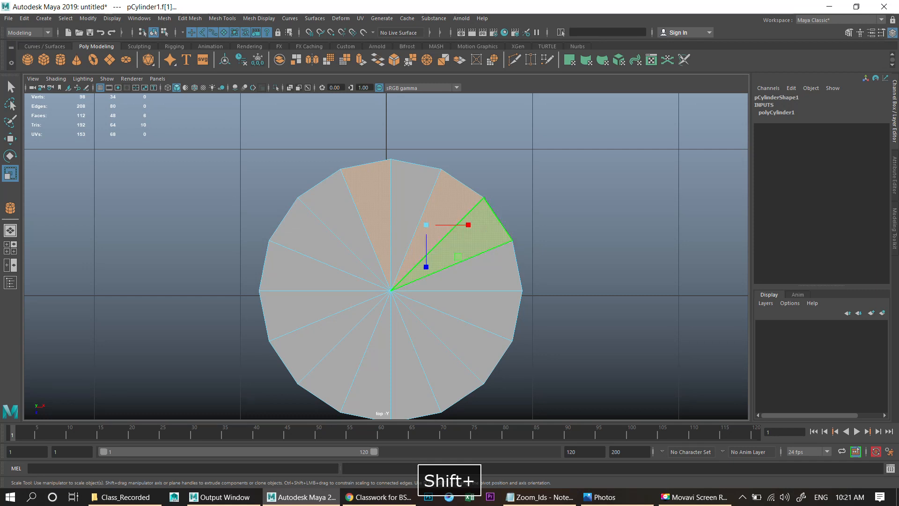
{"action": "left_click", "coordinate": [497, 271], "text": "shift"}
{"action": "left_click", "coordinate": [468, 330], "text": "shift"}
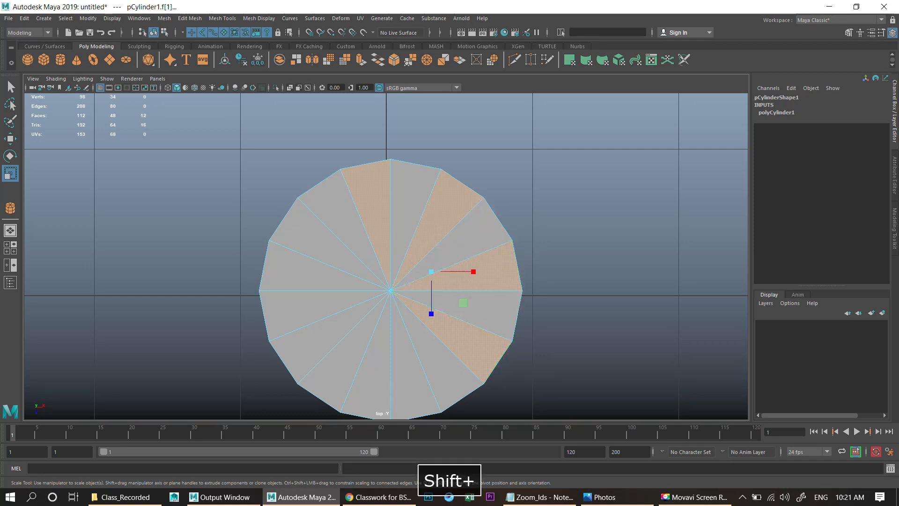
{"action": "left_click", "coordinate": [409, 375], "text": "shift"}
{"action": "left_click", "coordinate": [338, 369], "text": "shift"}
{"action": "left_click_drag", "start_coordinate": [282, 318], "coordinate": [249, 319], "text": "shift"}
{"action": "left_click", "coordinate": [282, 223], "text": "shift"}
- Deselect the cylinder's top cap faces, keeping only the eight alternating side faces selected
{"action": "key", "text": "space"}
{"action": "key", "text": "space"}
{"action": "left_click_drag", "start_coordinate": [112, 96], "coordinate": [109, 126], "text": "alt"}
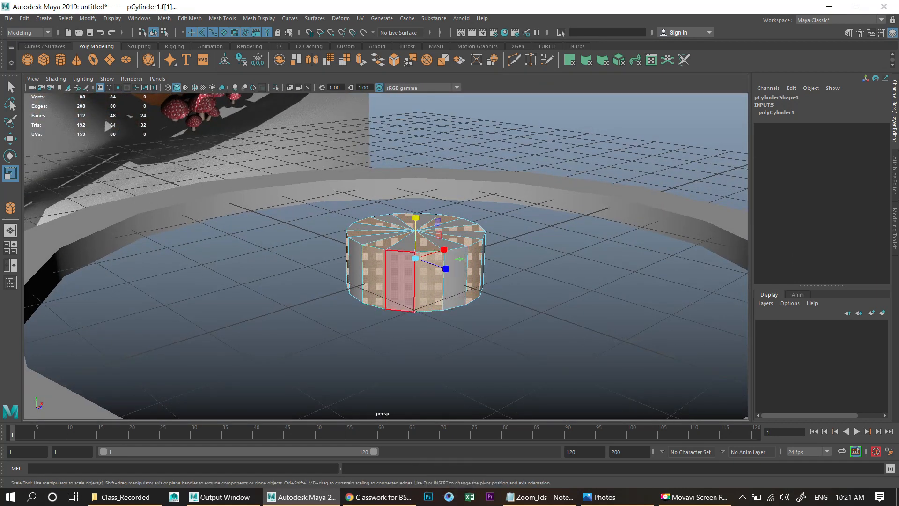
{"action": "key", "text": "space"}
{"action": "key", "text": "space"}
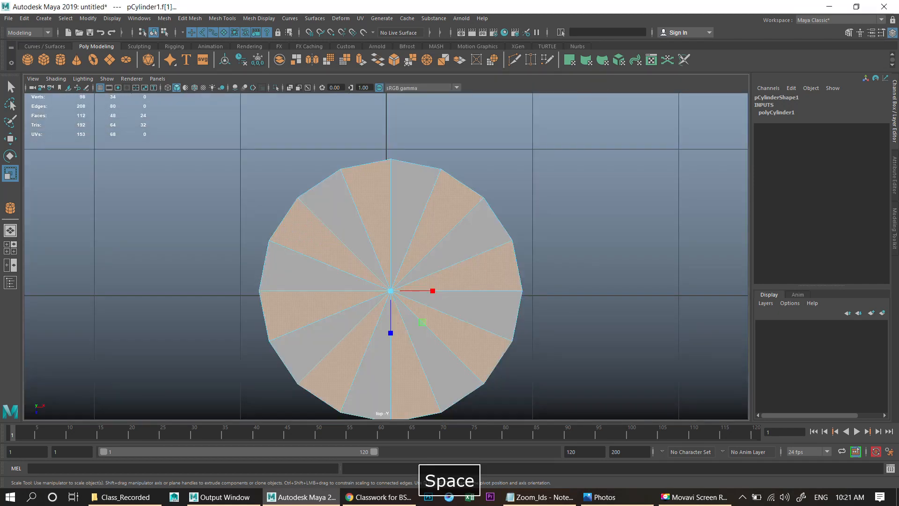
{"action": "scroll", "coordinate": [328, 222], "scroll_direction": "up", "scroll_amount": 2}
{"action": "left_click_drag", "start_coordinate": [338, 247], "coordinate": [388, 291], "text": "ctrl"}
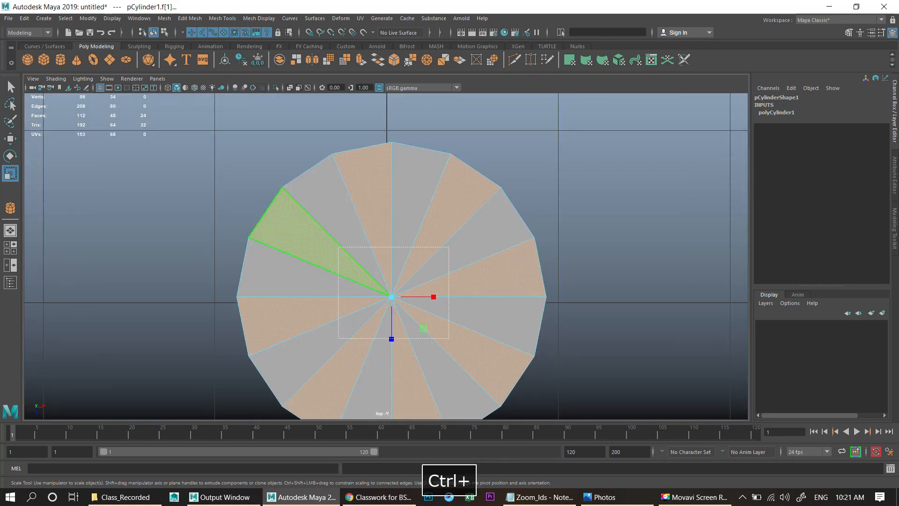
{"action": "left_click_drag", "start_coordinate": [449, 338], "coordinate": [449, 338], "text": "ctrl"}
{"action": "key", "text": "space"}
{"action": "key", "text": "space"}
{"action": "left_click_drag", "start_coordinate": [506, 220], "coordinate": [490, 230], "text": "alt"}
{"action": "mouse_move", "coordinate": [490, 229]}
{"action": "right_mouse_down", "text": "alt"}
{"action": "mouse_move", "coordinate": [436, 230]}
{"action": "mouse_move", "coordinate": [485, 230]}
{"action": "right_mouse_up", "text": "alt"}
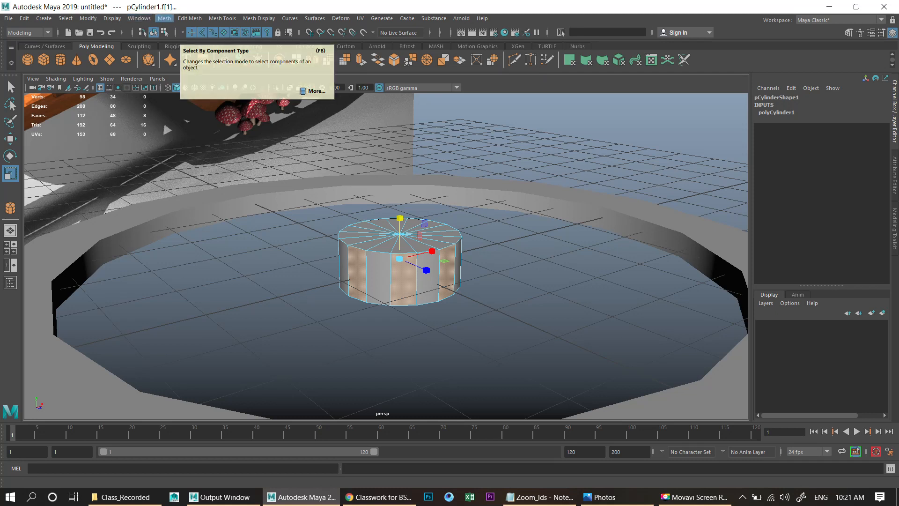
- Apply Extrude to the selected side faces and undo the trial pull of the extrusion
{"action": "left_click", "coordinate": [165, 18]}
{"action": "mouse_move", "coordinate": [190, 18]}
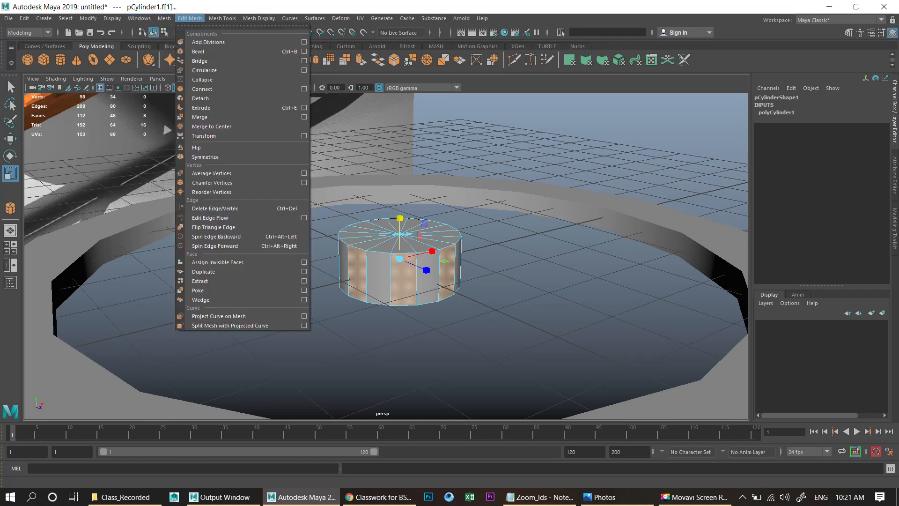
{"action": "left_click", "coordinate": [201, 108]}
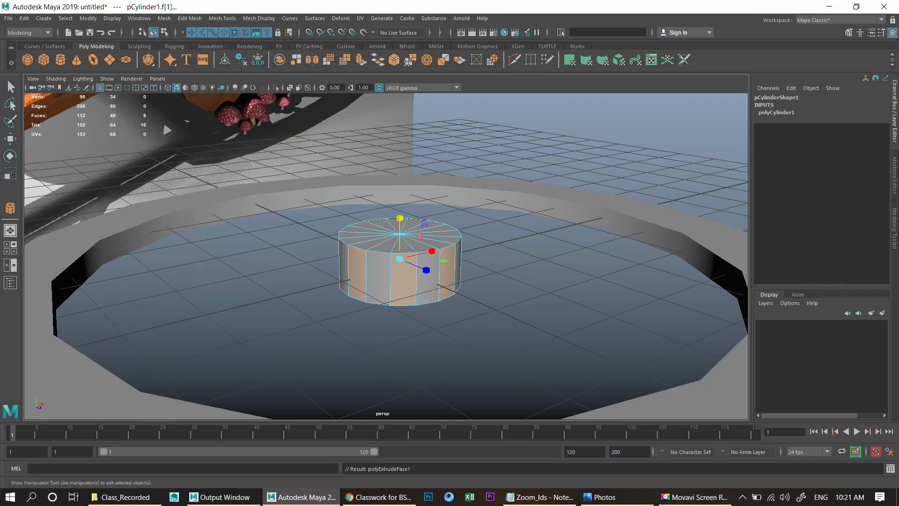
{"action": "right_click_drag", "start_coordinate": [440, 230], "coordinate": [485, 230], "text": "alt"}
{"action": "left_click_drag", "start_coordinate": [486, 230], "coordinate": [473, 234], "text": "alt"}
{"action": "left_click_drag", "start_coordinate": [447, 180], "coordinate": [359, 153], "text": "alt"}
{"action": "scroll", "coordinate": [317, 126], "scroll_direction": "up", "scroll_amount": 4, "text": "alt"}
{"action": "left_click_drag", "start_coordinate": [459, 141], "coordinate": [415, 133], "text": "alt"}
{"action": "scroll", "coordinate": [415, 128], "scroll_direction": "up", "scroll_amount": 3, "text": "alt"}
{"action": "mouse_move", "coordinate": [335, 180]}
{"action": "left_mouse_down", "text": "alt"}
{"action": "mouse_move", "coordinate": [344, 204]}
{"action": "mouse_move", "coordinate": [344, 191]}
{"action": "mouse_move", "coordinate": [310, 199]}
{"action": "mouse_move", "coordinate": [317, 181]}
{"action": "left_mouse_up", "text": "alt"}
{"action": "scroll", "coordinate": [347, 202], "scroll_direction": "up", "scroll_amount": 2, "text": "alt"}
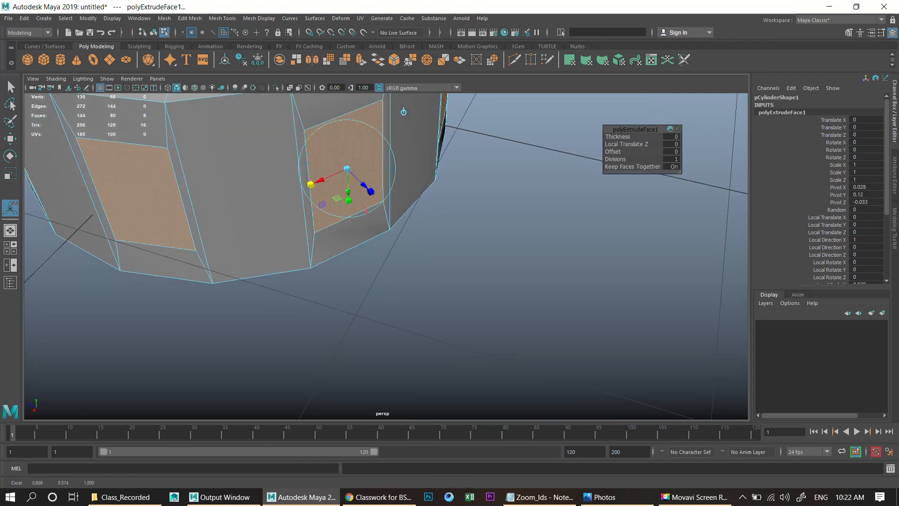
{"action": "scroll", "coordinate": [403, 112], "scroll_direction": "down", "scroll_amount": 6}
{"action": "left_click_drag", "start_coordinate": [412, 166], "coordinate": [426, 171], "text": "alt"}
{"action": "scroll", "coordinate": [421, 160], "scroll_direction": "up", "scroll_amount": 3}
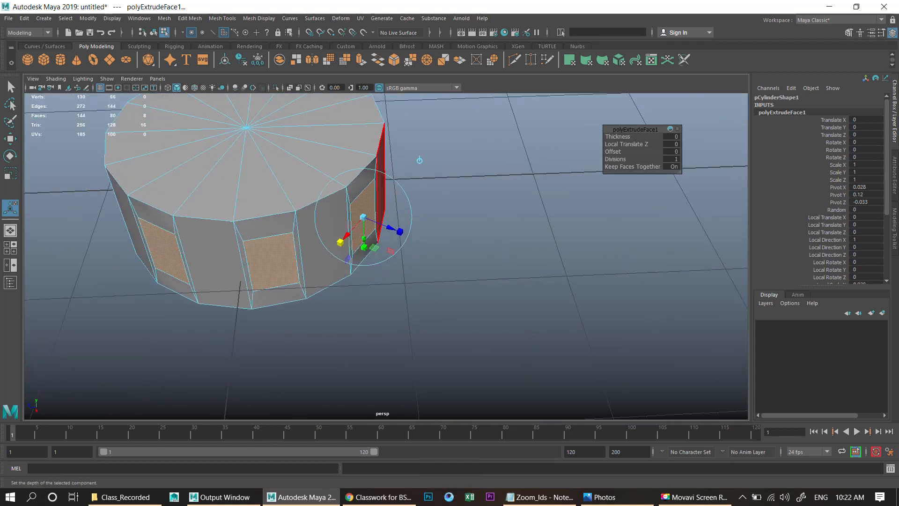
{"action": "left_click_drag", "start_coordinate": [390, 228], "coordinate": [468, 258], "text": "shift"}
{"action": "key", "text": "z"}
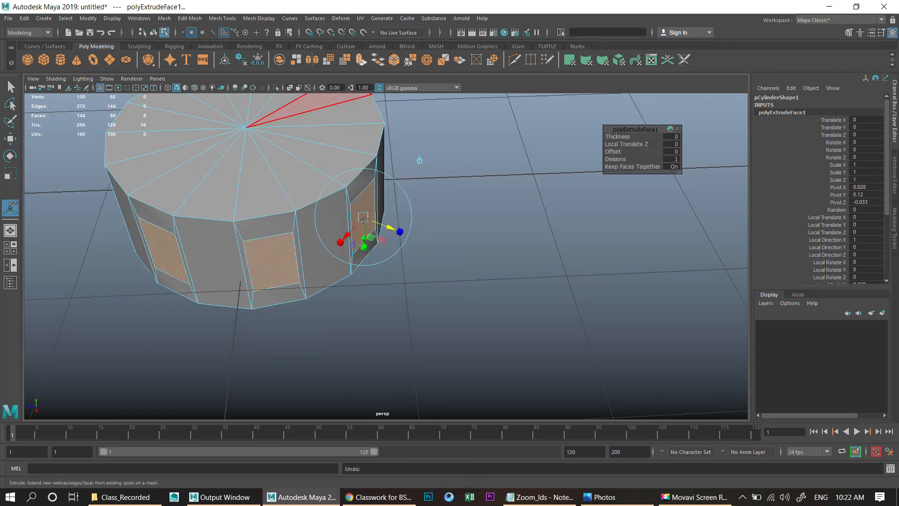
- Extrude the selected side faces outward with a Local Translate Z of 1.424 to start the spokes
{"action": "key", "text": "ctrl+e"}
{"action": "left_click_drag", "start_coordinate": [391, 228], "coordinate": [644, 319]}
{"action": "scroll", "coordinate": [607, 313], "scroll_direction": "down", "scroll_amount": 7}
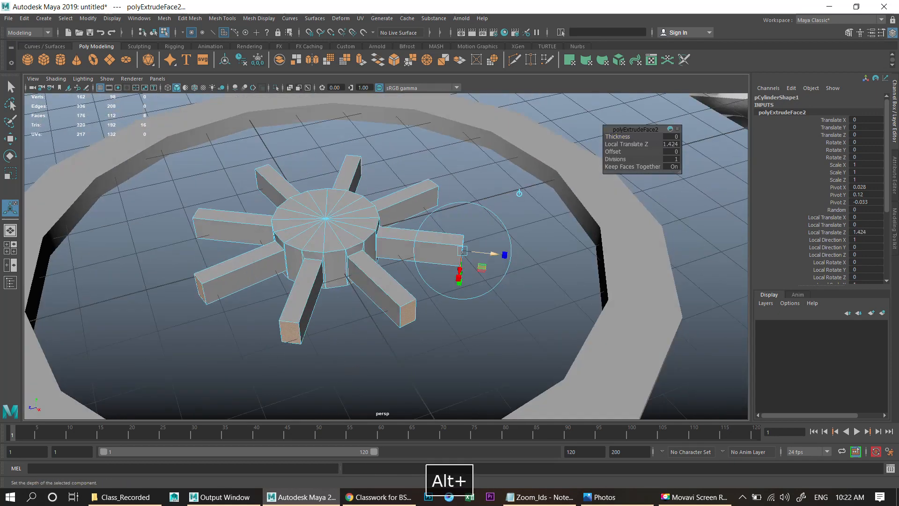
- Extrude the spoke ends again, pulling them out until they reach the pipe rim
{"action": "left_click_drag", "start_coordinate": [494, 253], "coordinate": [630, 268]}
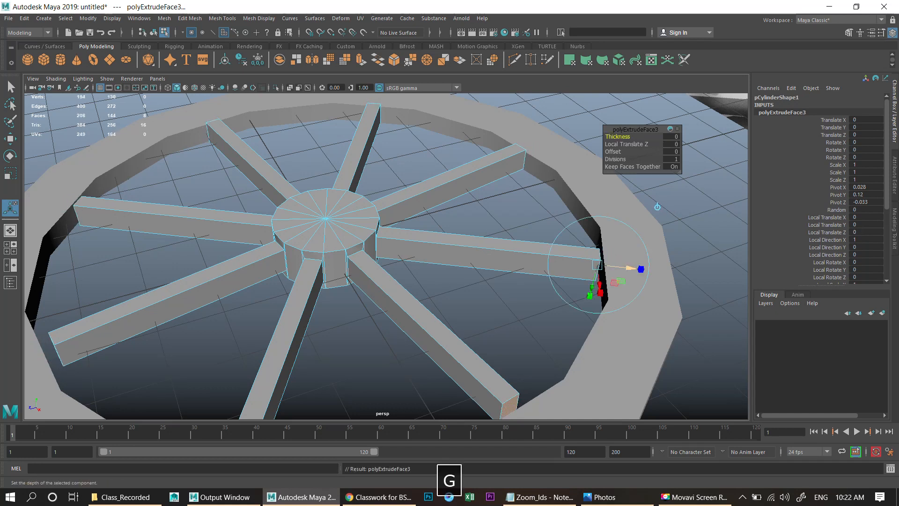
{"action": "middle_click_drag", "start_coordinate": [658, 207], "coordinate": [662, 208]}
{"action": "left_click_drag", "start_coordinate": [449, 234], "coordinate": [453, 206], "text": "alt"}
{"action": "mouse_move", "coordinate": [452, 206]}
{"action": "right_mouse_down", "text": "alt"}
{"action": "mouse_move", "coordinate": [419, 206]}
{"action": "mouse_move", "coordinate": [464, 193]}
{"action": "right_mouse_up", "text": "alt"}
- Select the whole spoked cylinder and lower it slightly to a Translate Y of about 0.085
{"action": "key", "text": "w"}
{"action": "left_click_drag", "start_coordinate": [342, 197], "coordinate": [398, 243]}
{"action": "left_click", "coordinate": [347, 162]}
{"action": "key", "text": "r"}
{"action": "key", "text": "w"}
{"action": "key", "text": "r"}
{"action": "key", "text": "w"}
{"action": "scroll", "coordinate": [386, 256], "scroll_direction": "up", "scroll_amount": 4}
{"action": "left_click", "coordinate": [347, 229]}
{"action": "key", "text": "f"}
{"action": "left_click_drag", "start_coordinate": [347, 230], "coordinate": [441, 232], "text": "alt"}
{"action": "scroll", "coordinate": [349, 244], "scroll_direction": "down", "scroll_amount": 4}
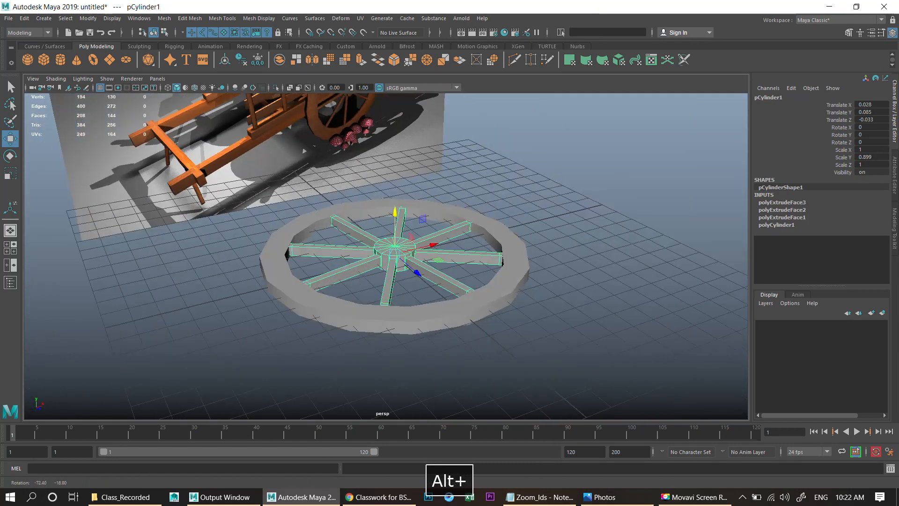
{"action": "middle_click_drag", "start_coordinate": [440, 232], "coordinate": [429, 319], "text": "alt"}
{"action": "scroll", "coordinate": [428, 319], "scroll_direction": "up", "scroll_amount": 4}
{"action": "right_click_drag", "start_coordinate": [429, 319], "coordinate": [499, 322], "text": "alt"}
- Select all the top cap faces of the hub cylinder
{"action": "right_click_drag", "start_coordinate": [355, 241], "coordinate": [354, 263]}
{"action": "left_click", "coordinate": [335, 277]}
{"action": "key", "text": "space"}
{"action": "key", "text": "space"}
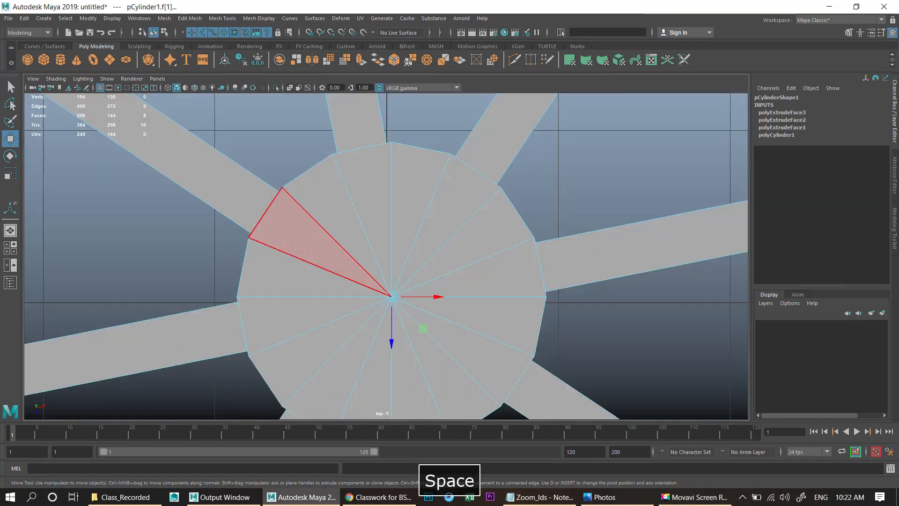
{"action": "left_click_drag", "start_coordinate": [337, 260], "coordinate": [438, 325]}
{"action": "key", "text": "space"}
{"action": "key", "text": "space"}
{"action": "left_click_drag", "start_coordinate": [408, 281], "coordinate": [443, 299], "text": "alt"}
{"action": "left_click_drag", "start_coordinate": [203, 229], "coordinate": [724, 428], "text": "ctrl"}
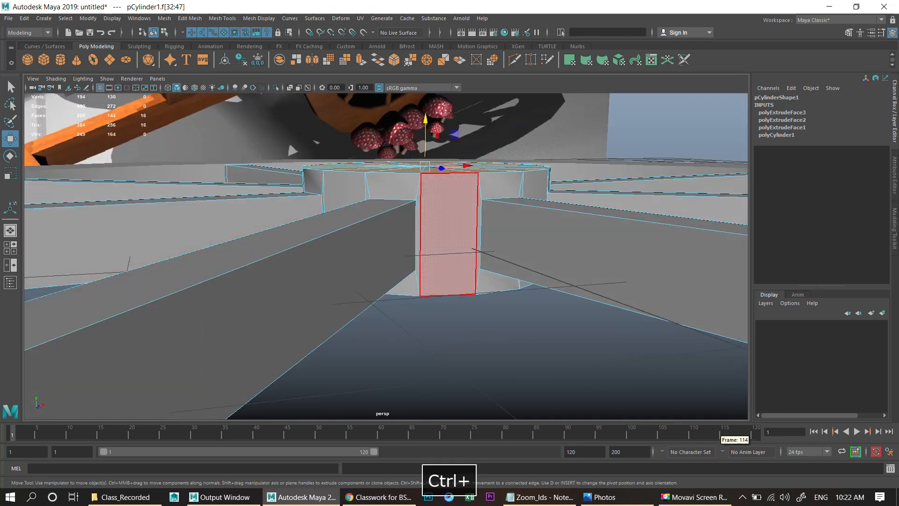
{"action": "left_click_drag", "start_coordinate": [447, 225], "coordinate": [454, 300], "text": "alt"}
{"action": "left_click_drag", "start_coordinate": [416, 171], "coordinate": [255, 190], "text": "alt"}
{"action": "key", "text": "w"}
{"action": "scroll", "coordinate": [349, 233], "scroll_direction": "up", "scroll_amount": 3}
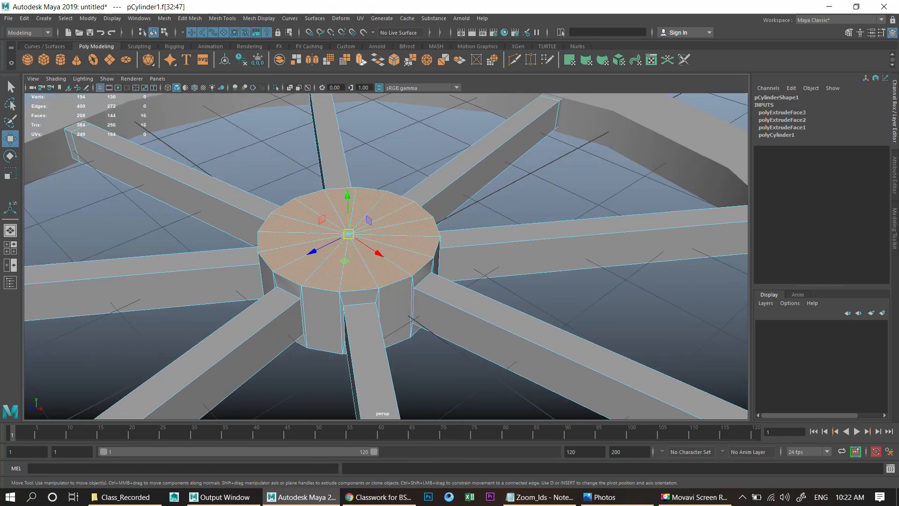
- Extrude the top cap faces and scale them inward to 0.7
{"action": "key", "text": "ctrl+e"}
{"action": "right_click_drag", "start_coordinate": [473, 180], "coordinate": [511, 183], "text": "alt"}
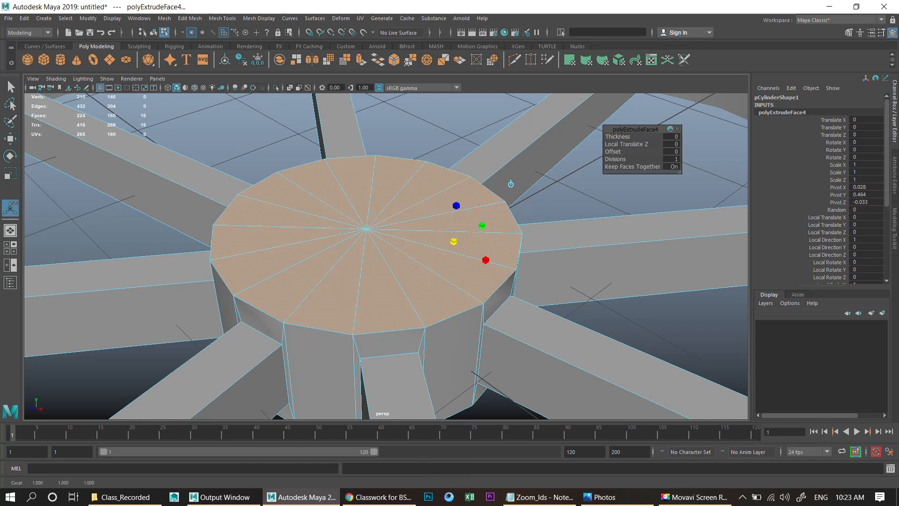
{"action": "left_click_drag", "start_coordinate": [454, 241], "coordinate": [436, 241]}
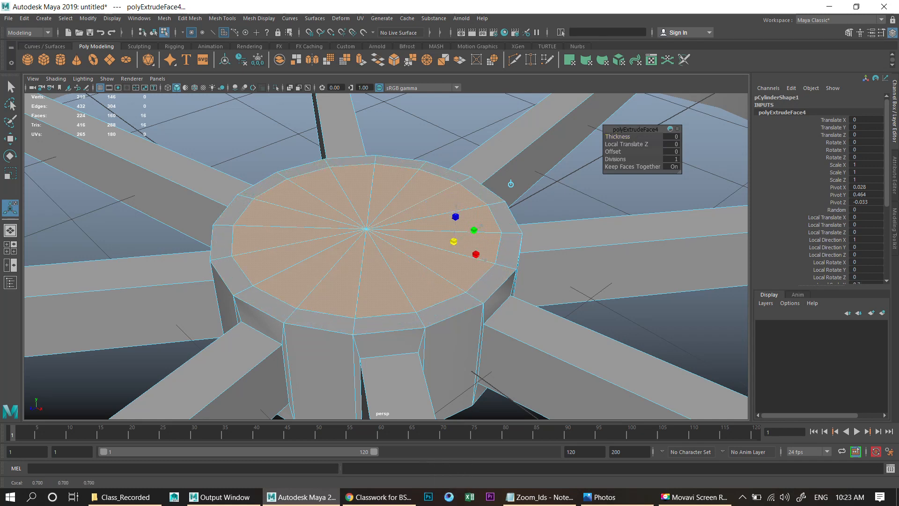
- Extrude the cap faces again and scale them inward to about 0.818
{"action": "key", "text": "w"}
{"action": "left_click_drag", "start_coordinate": [366, 191], "coordinate": [358, 188]}
{"action": "key", "text": "g"}
{"action": "key", "text": "r"}
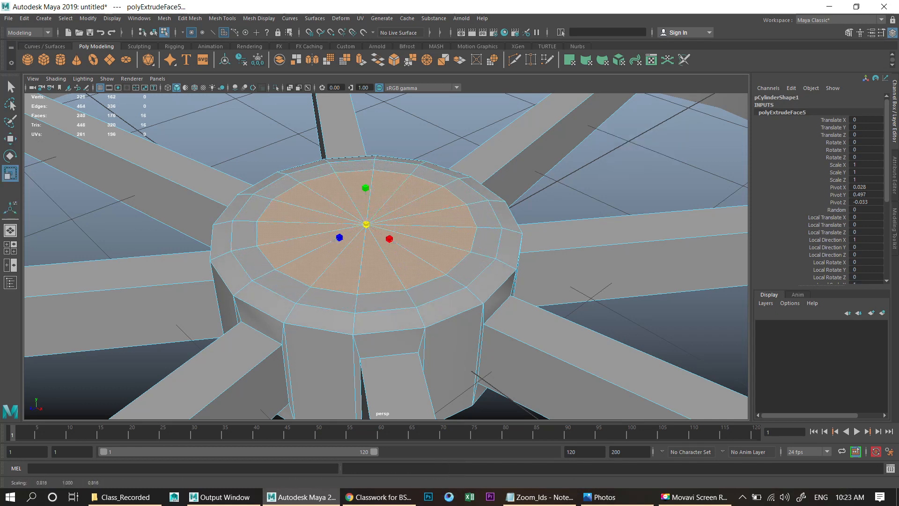
- Extrude the cap faces a third time and raise them to form the raised hub top
{"action": "key", "text": "g"}
{"action": "key", "text": "w"}
{"action": "left_click_drag", "start_coordinate": [365, 185], "coordinate": [415, 151]}
{"action": "scroll", "coordinate": [365, 134], "scroll_direction": "down", "scroll_amount": 8}
{"action": "scroll", "coordinate": [415, 151], "scroll_direction": "up", "scroll_amount": 6}
{"action": "left_click_drag", "start_coordinate": [414, 189], "coordinate": [426, 156]}
{"action": "scroll", "coordinate": [446, 177], "scroll_direction": "up", "scroll_amount": 3}
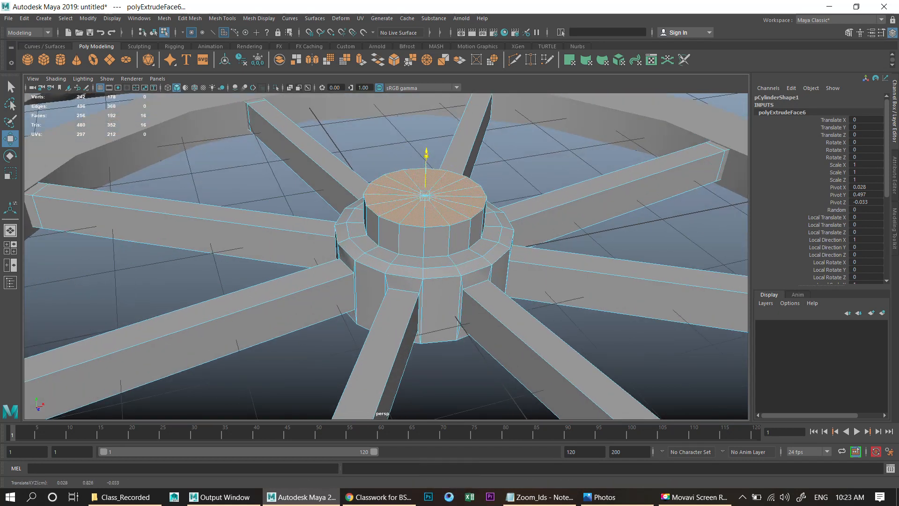
{"action": "scroll", "coordinate": [427, 157], "scroll_direction": "up", "scroll_amount": 5}
- Select the edge loop around the raised hub's top rim
{"action": "middle_click_drag", "start_coordinate": [417, 163], "coordinate": [403, 195], "text": "alt"}
{"action": "right_click_drag", "start_coordinate": [399, 199], "coordinate": [400, 174]}
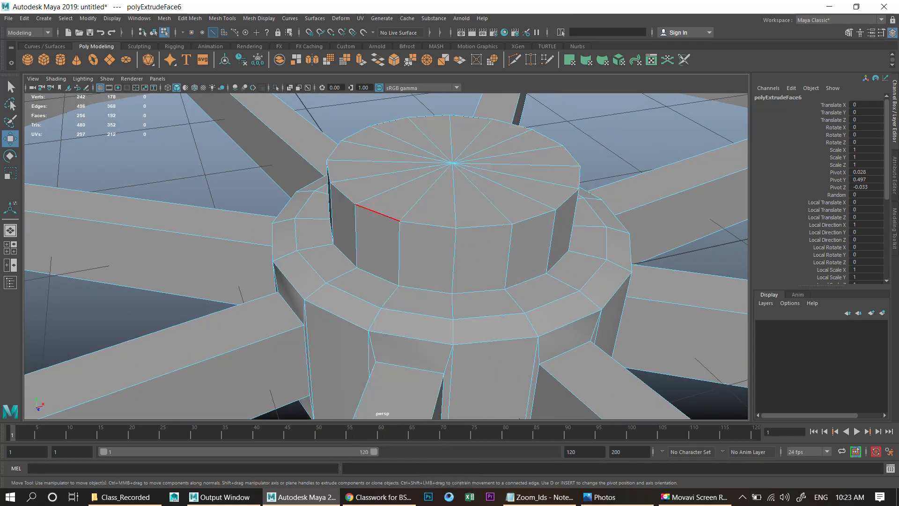
{"action": "double_click", "coordinate": [378, 212]}
{"action": "scroll", "coordinate": [454, 260], "scroll_direction": "up", "scroll_amount": 2}
{"action": "middle_click_drag", "start_coordinate": [453, 260], "coordinate": [420, 314], "text": "alt"}
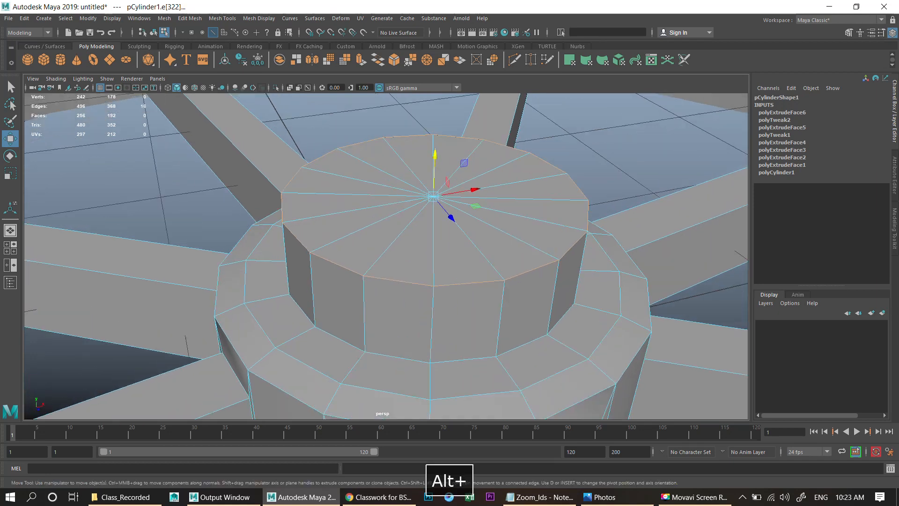
- Bevel the hub's top edge loop
{"action": "left_click", "coordinate": [190, 19]}
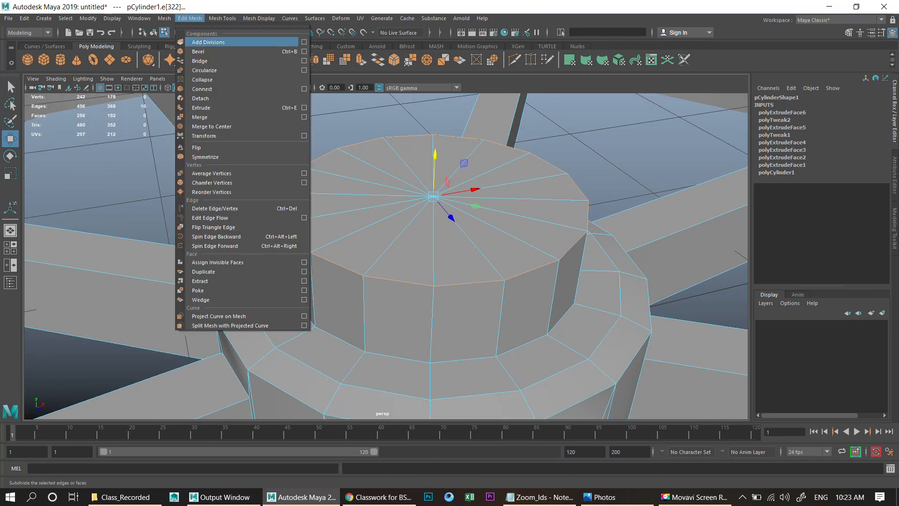
{"action": "left_click", "coordinate": [200, 51]}
{"action": "scroll", "coordinate": [398, 220], "scroll_direction": "up", "scroll_amount": 2}
{"action": "left_click_drag", "start_coordinate": [398, 234], "coordinate": [412, 211], "text": "alt"}
{"action": "scroll", "coordinate": [387, 256], "scroll_direction": "up", "scroll_amount": 2}
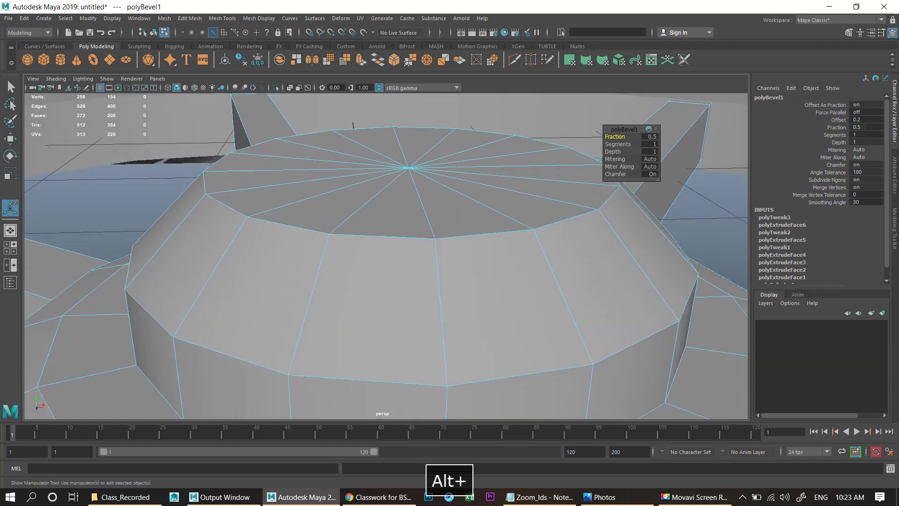
- Set the bevel's Fraction to 0.2 and Segments to 2
{"action": "mouse_move", "coordinate": [615, 137]}
{"action": "left_mouse_down"}
{"action": "mouse_move", "coordinate": [590, 137]}
{"action": "mouse_move", "coordinate": [600, 137]}
{"action": "left_mouse_up"}
{"action": "left_click", "coordinate": [650, 137]}
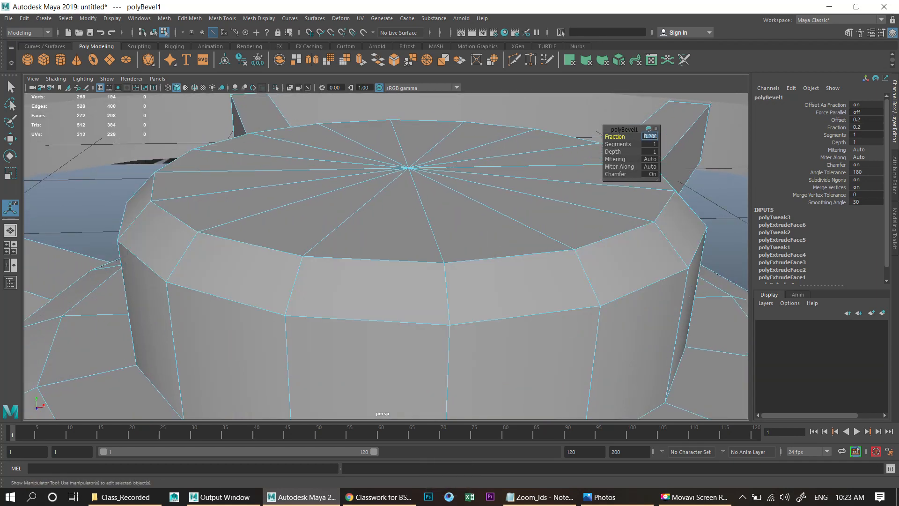
{"action": "type", "text": ".1"}
{"action": "key", "text": "Return"}
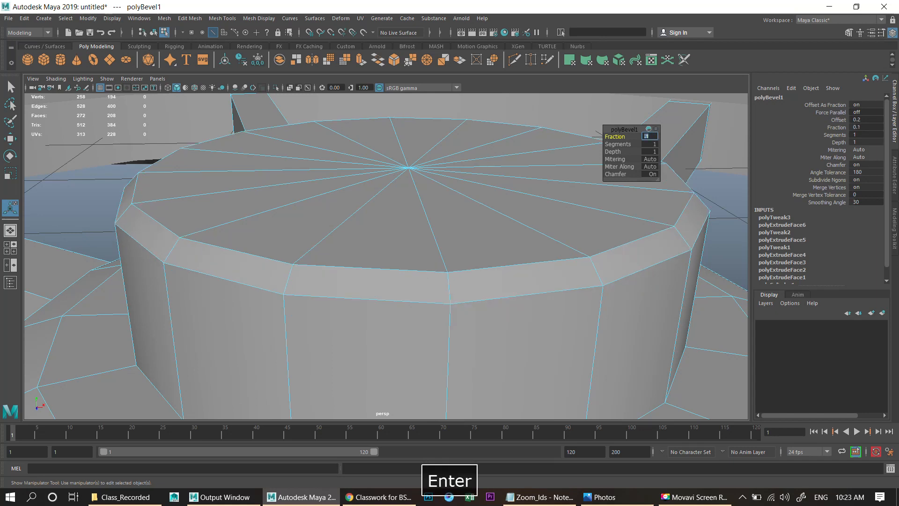
{"action": "left_click_drag", "start_coordinate": [617, 145], "coordinate": [626, 144]}
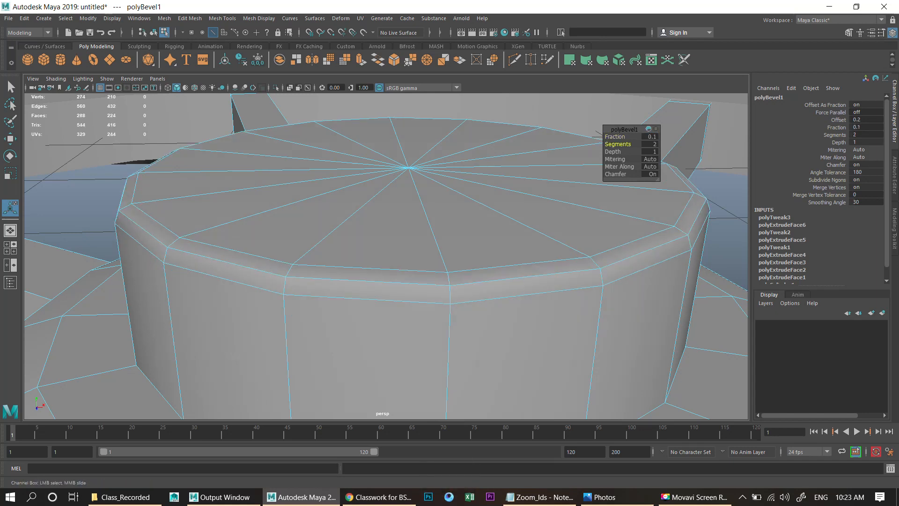
{"action": "type", "text": ".2"}
{"action": "key", "text": "Return"}
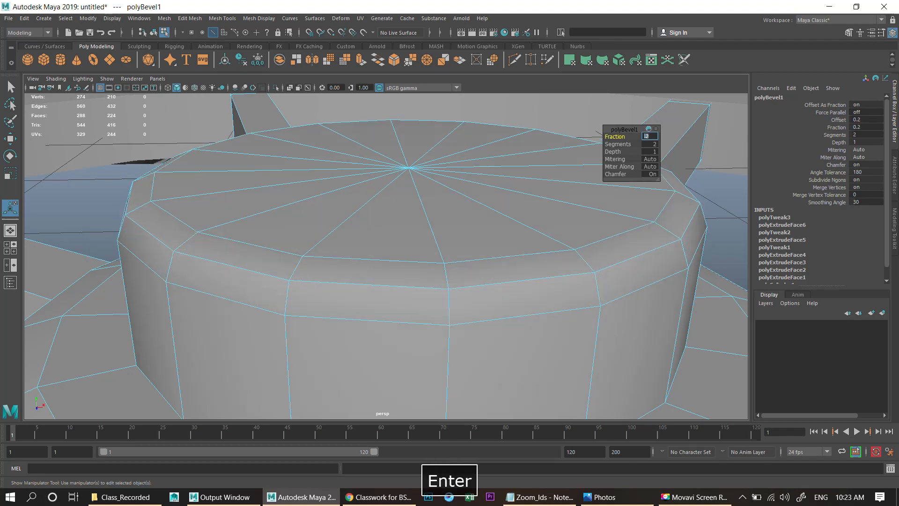
- Deselect everything and orbit around to inspect the finished wheel
{"action": "right_click_drag", "start_coordinate": [344, 213], "coordinate": [373, 188]}
{"action": "scroll", "coordinate": [373, 188], "scroll_direction": "down", "scroll_amount": 12}
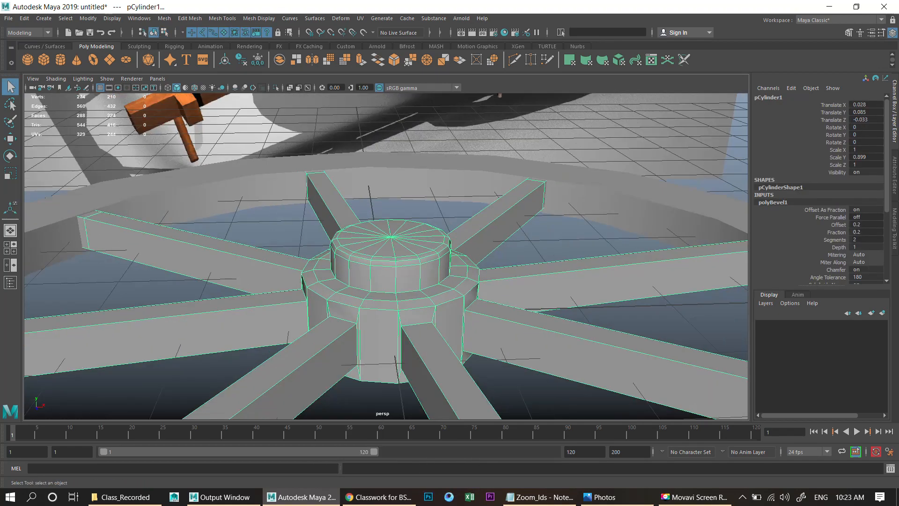
{"action": "left_click_drag", "start_coordinate": [372, 188], "coordinate": [435, 234], "text": "alt"}
{"action": "scroll", "coordinate": [562, 201], "scroll_direction": "down", "scroll_amount": 4}
{"action": "left_click", "coordinate": [609, 201]}
{"action": "left_click_drag", "start_coordinate": [609, 201], "coordinate": [604, 150], "text": "alt"}
{"action": "scroll", "coordinate": [604, 150], "scroll_direction": "up", "scroll_amount": 3}
{"action": "scroll", "coordinate": [406, 276], "scroll_direction": "up", "scroll_amount": 4}
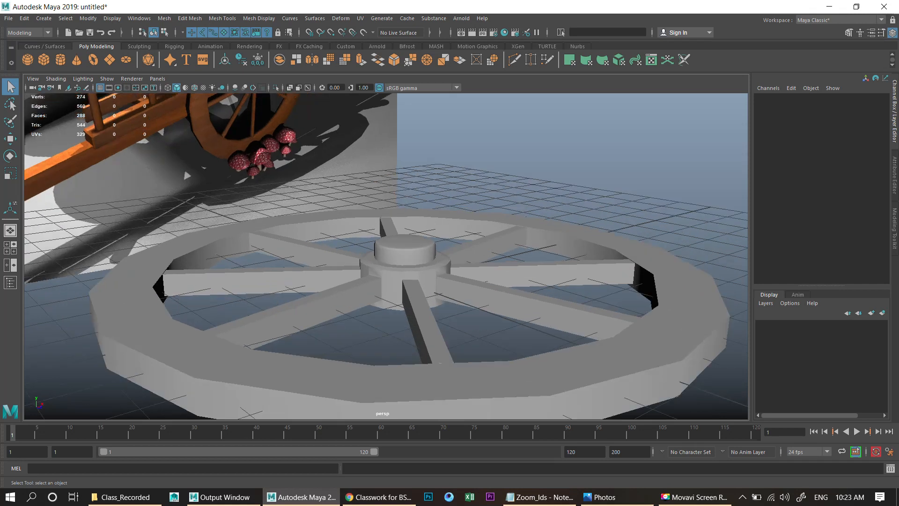
- Select the wheel hub cylinder and scale it down vertically
{"action": "left_click", "coordinate": [407, 277]}
{"action": "scroll", "coordinate": [407, 276], "scroll_direction": "up", "scroll_amount": 3}
{"action": "key", "text": "r"}
{"action": "left_click_drag", "start_coordinate": [412, 244], "coordinate": [412, 255]}
{"action": "key", "text": "w"}
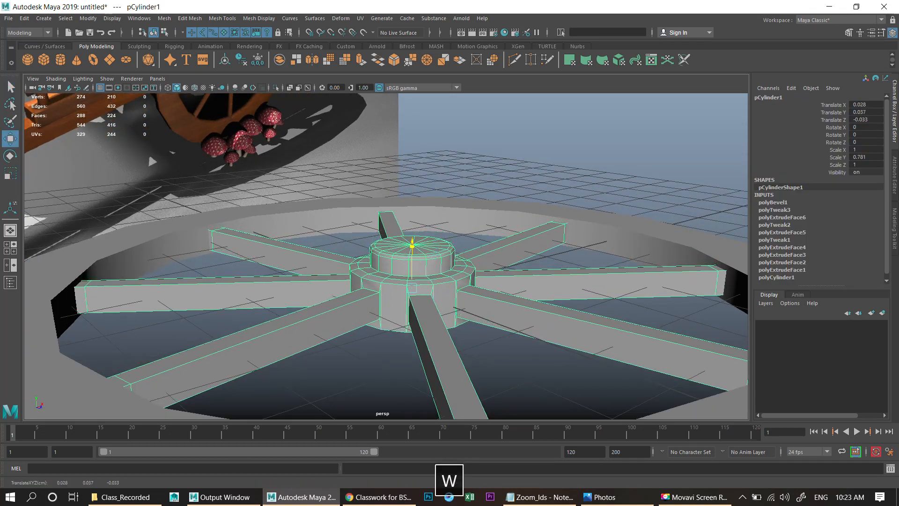
- Switch to face selection and select all faces of the raised hub's top cap
{"action": "scroll", "coordinate": [412, 234], "scroll_direction": "up", "scroll_amount": 3}
{"action": "right_click", "coordinate": [412, 229]}
{"action": "right_click_drag", "start_coordinate": [412, 229], "coordinate": [412, 255]}
{"action": "middle_click_drag", "start_coordinate": [424, 240], "coordinate": [415, 290], "text": "alt"}
{"action": "scroll", "coordinate": [422, 300], "scroll_direction": "up", "scroll_amount": 3}
{"action": "left_click", "coordinate": [425, 365]}
{"action": "double_click", "coordinate": [525, 369], "text": "shift"}
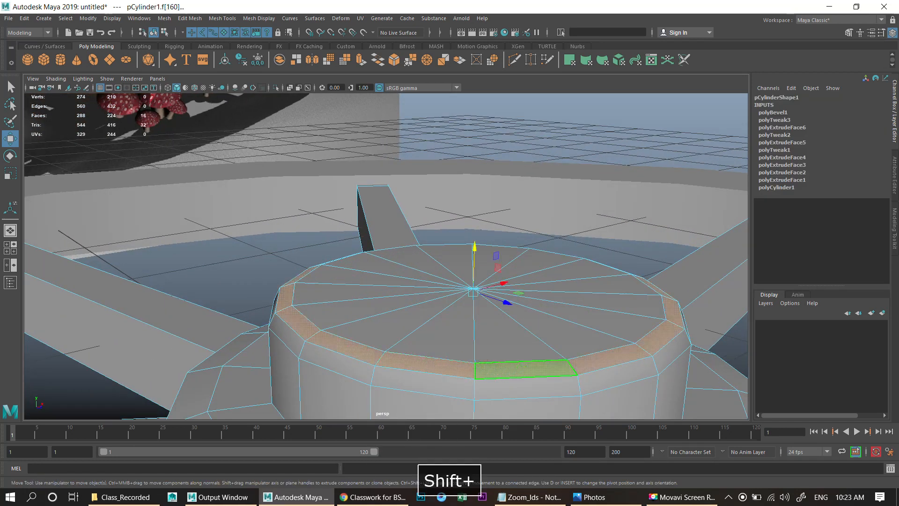
{"action": "key", "text": "shift+period"}
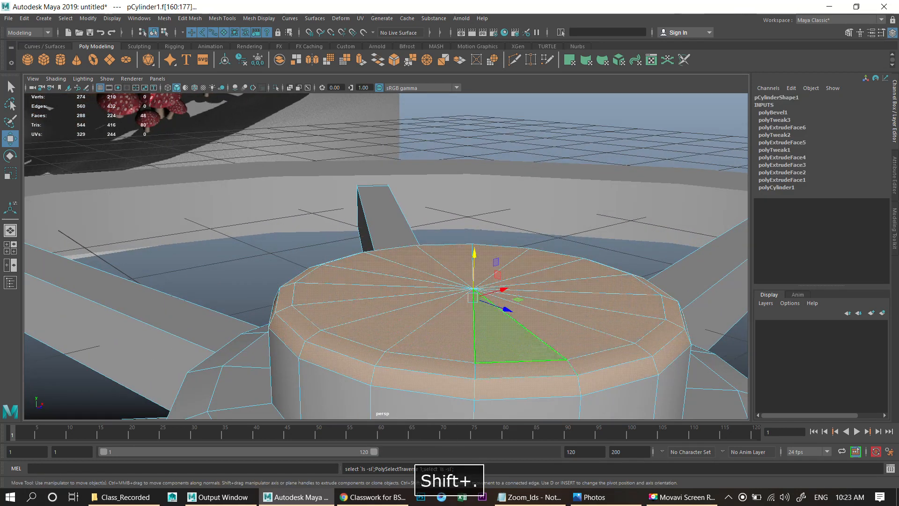
- Scale the selected hub top faces slightly
{"action": "scroll", "coordinate": [387, 257], "scroll_direction": "down", "scroll_amount": 5}
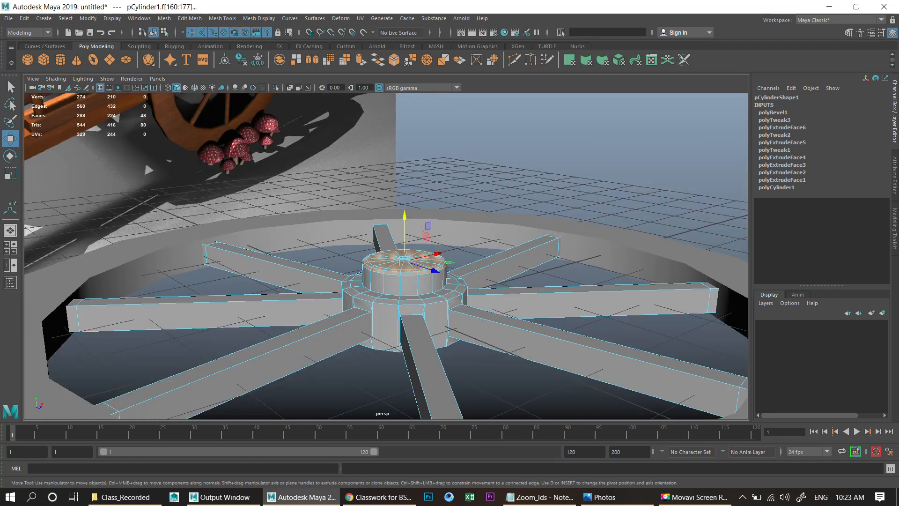
{"action": "scroll", "coordinate": [387, 257], "scroll_direction": "down", "scroll_amount": 3}
{"action": "scroll", "coordinate": [539, 249], "scroll_direction": "up", "scroll_amount": 3}
{"action": "right_click_drag", "start_coordinate": [551, 233], "coordinate": [597, 218]}
{"action": "left_click", "coordinate": [604, 247]}
{"action": "key", "text": "r"}
{"action": "left_click_drag", "start_coordinate": [401, 257], "coordinate": [417, 292]}
{"action": "key", "text": "w"}
- Select the rim pipe and, in edge mode, select its top and bottom outer edge loops
{"action": "scroll", "coordinate": [401, 253], "scroll_direction": "down", "scroll_amount": 4}
{"action": "left_click", "coordinate": [440, 173]}
{"action": "scroll", "coordinate": [440, 185], "scroll_direction": "up", "scroll_amount": 2}
{"action": "left_click", "coordinate": [443, 188]}
{"action": "right_click", "coordinate": [443, 192]}
{"action": "right_click_drag", "start_coordinate": [443, 191], "coordinate": [443, 167]}
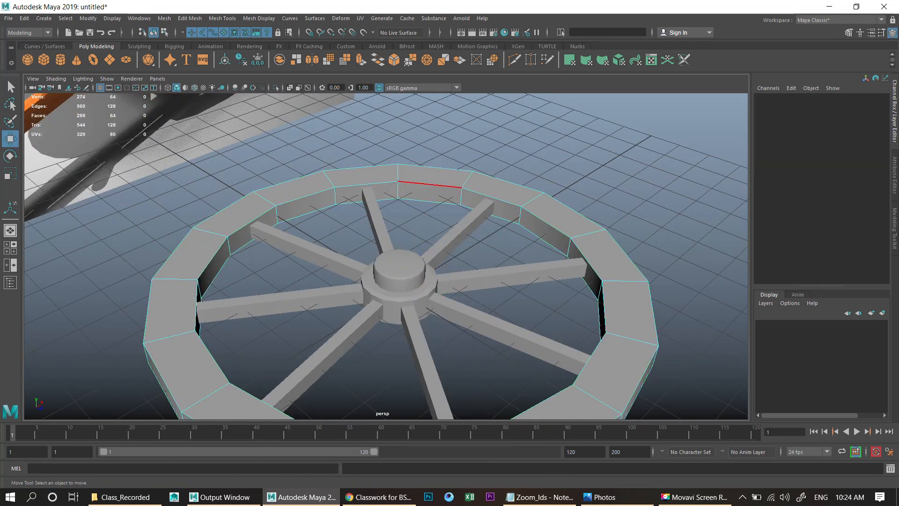
{"action": "double_click", "coordinate": [430, 184]}
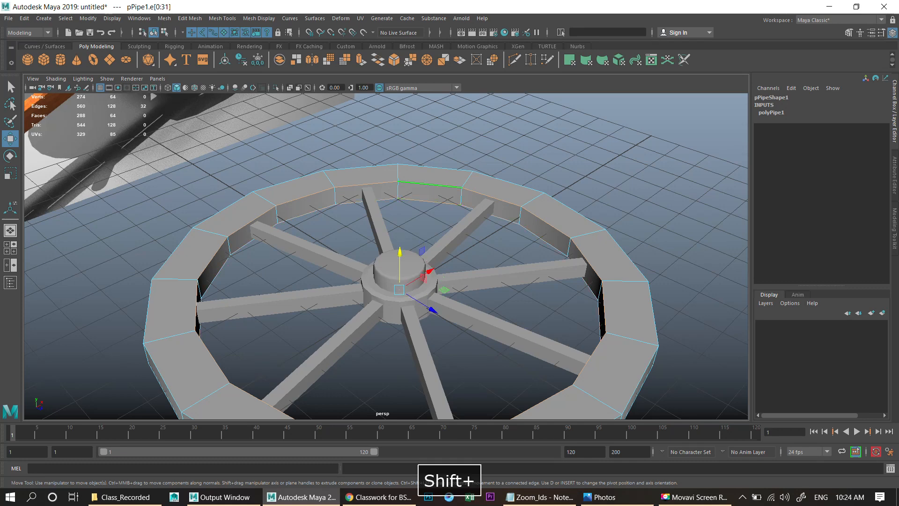
{"action": "right_click_drag", "start_coordinate": [424, 170], "coordinate": [469, 155]}
{"action": "mouse_move", "coordinate": [469, 206]}
{"action": "left_mouse_down", "text": "alt"}
{"action": "mouse_move", "coordinate": [532, 134]}
{"action": "mouse_move", "coordinate": [520, 117]}
{"action": "mouse_move", "coordinate": [473, 201]}
{"action": "left_mouse_up", "text": "alt"}
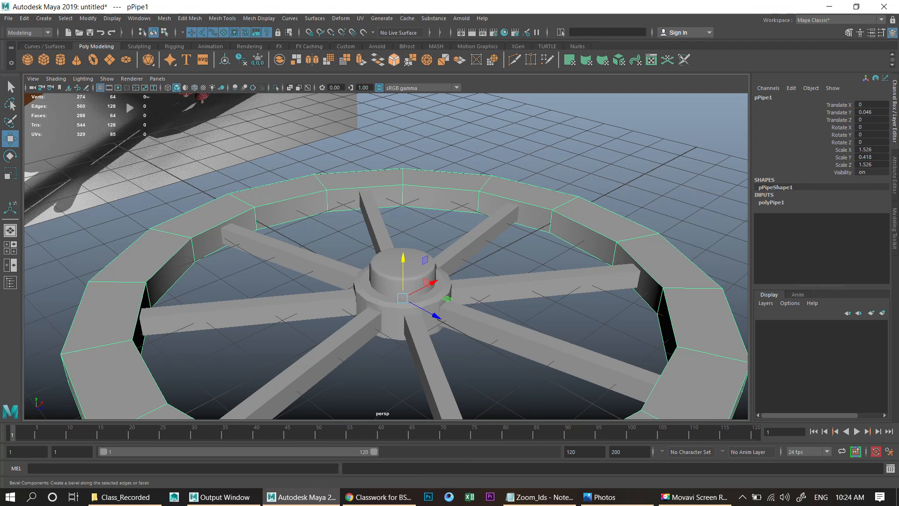
- Bevel the rim's selected edge loops with Fraction 0.1 and Segments 2
{"action": "left_click", "coordinate": [190, 18]}
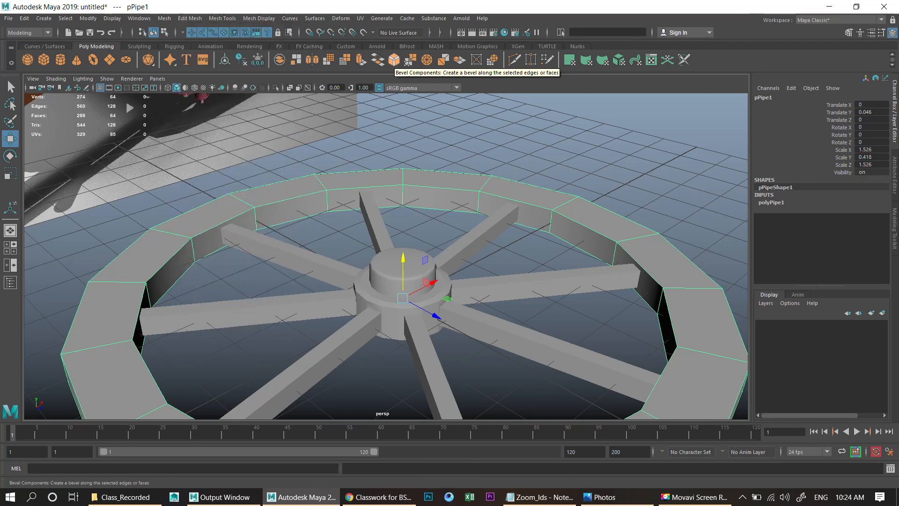
{"action": "left_click", "coordinate": [395, 60]}
{"action": "middle_click_drag", "start_coordinate": [422, 262], "coordinate": [448, 207], "text": "alt"}
{"action": "right_click_drag", "start_coordinate": [448, 207], "coordinate": [497, 206], "text": "alt"}
{"action": "middle_click_drag", "start_coordinate": [496, 206], "coordinate": [570, 205], "text": "alt"}
{"action": "right_click_drag", "start_coordinate": [570, 205], "coordinate": [595, 205], "text": "alt"}
{"action": "mouse_move", "coordinate": [615, 136]}
{"action": "left_mouse_down"}
{"action": "mouse_move", "coordinate": [593, 136]}
{"action": "mouse_move", "coordinate": [604, 136]}
{"action": "left_mouse_up"}
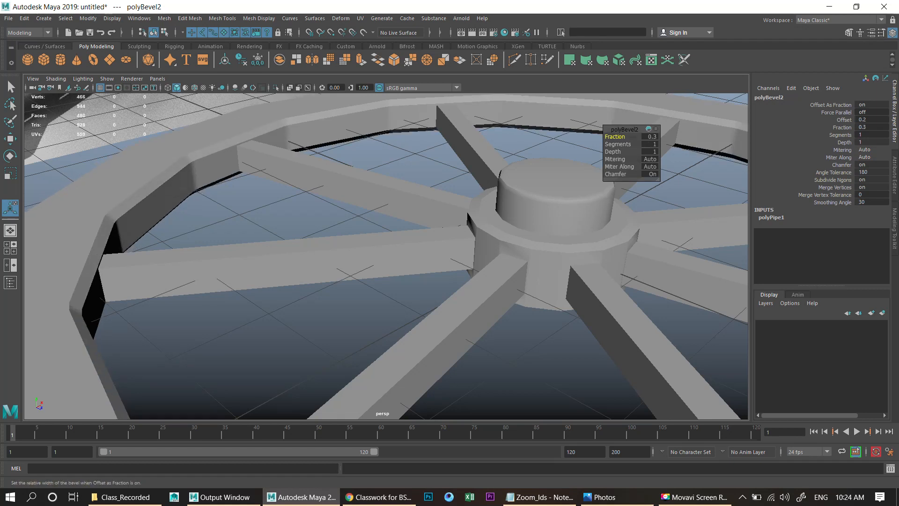
{"action": "type", "text": "1"}
{"action": "key", "text": "Return"}
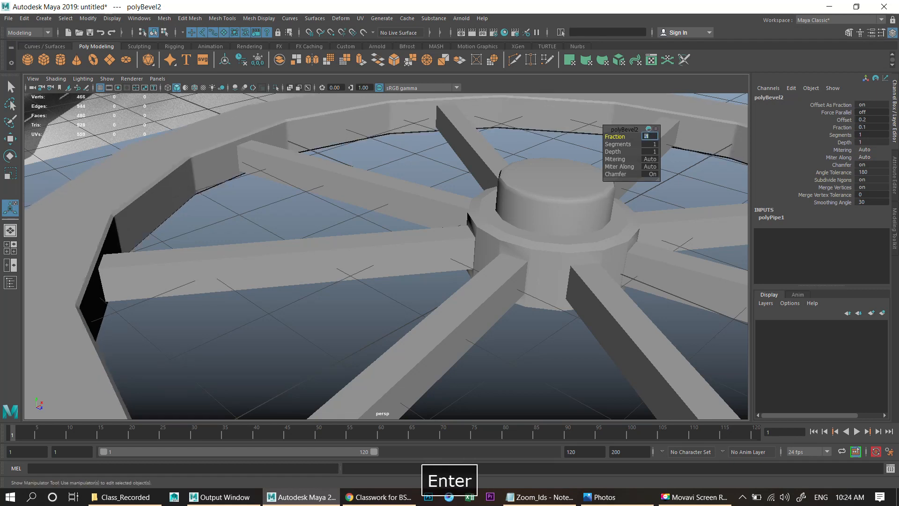
{"action": "left_click_drag", "start_coordinate": [618, 144], "coordinate": [624, 144]}
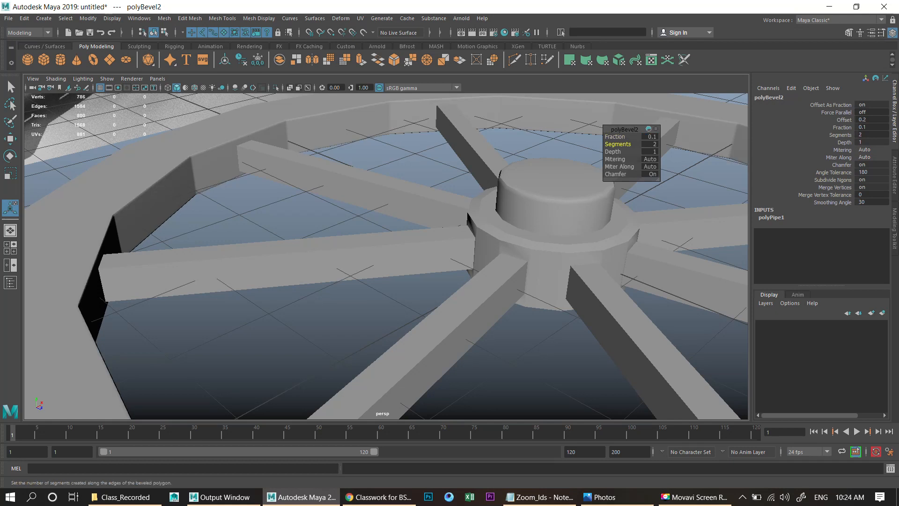
- Select the hub and spokes cylinder and delete its construction history
{"action": "key", "text": "q"}
{"action": "left_click", "coordinate": [641, 113]}
{"action": "scroll", "coordinate": [386, 256], "scroll_direction": "down", "scroll_amount": 8}
{"action": "left_click_drag", "start_coordinate": [386, 256], "coordinate": [403, 248], "text": "alt"}
{"action": "left_click", "coordinate": [431, 239], "text": "shift"}
{"action": "key", "text": "w"}
{"action": "scroll", "coordinate": [431, 243], "scroll_direction": "up", "scroll_amount": 3}
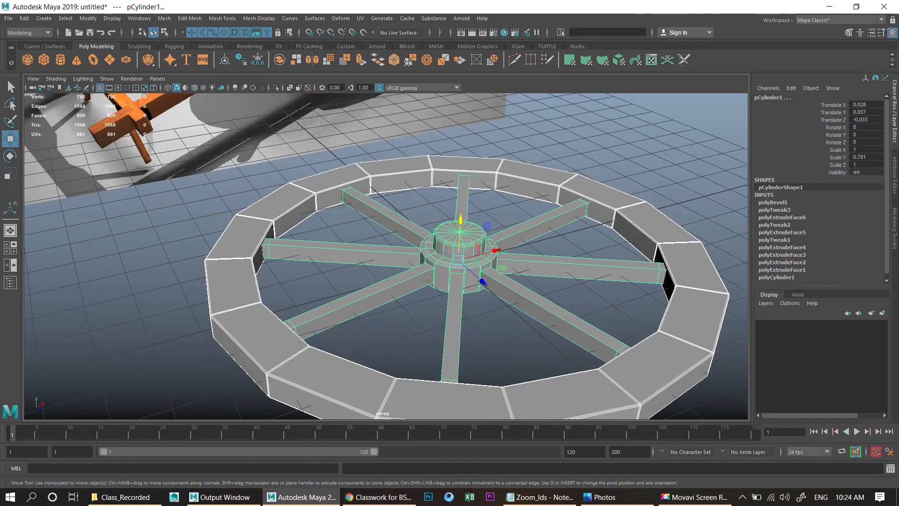
{"action": "scroll", "coordinate": [431, 262], "scroll_direction": "down", "scroll_amount": 3}
{"action": "key", "text": "alt+shift+d"}
- Select the rim pipe together with the hub and delete their history
{"action": "left_click_drag", "start_coordinate": [421, 253], "coordinate": [422, 276], "text": "alt"}
{"action": "left_click", "coordinate": [539, 155]}
{"action": "left_click", "coordinate": [431, 388]}
{"action": "left_click_drag", "start_coordinate": [538, 155], "coordinate": [403, 305]}
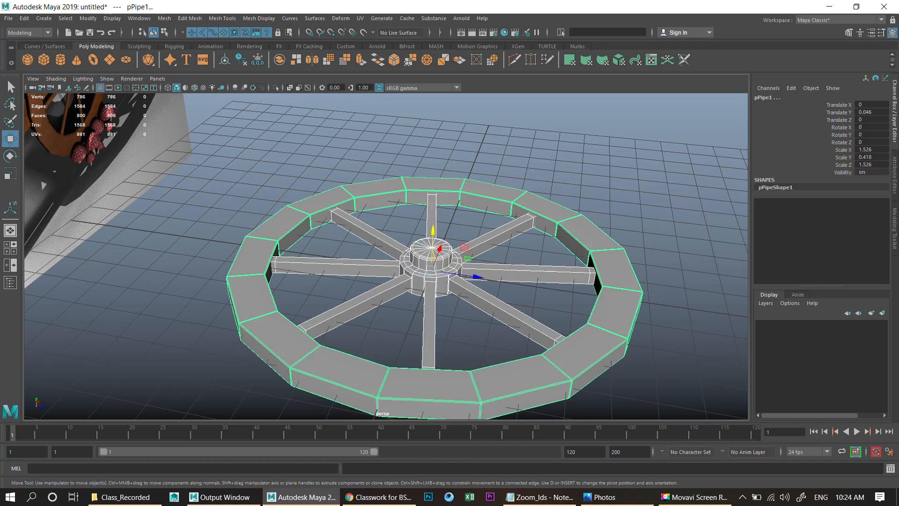
{"action": "key", "text": "alt+shift+d"}
- Combine the rim and the hub with spokes into a single mesh
{"action": "left_click", "coordinate": [139, 18]}
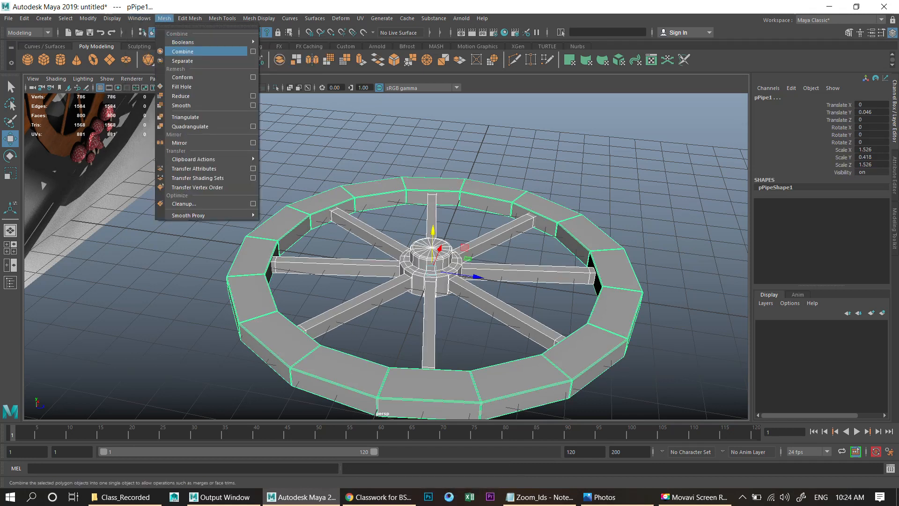
{"action": "left_click", "coordinate": [182, 51]}
{"action": "left_click_drag", "start_coordinate": [422, 211], "coordinate": [384, 220], "text": "alt"}
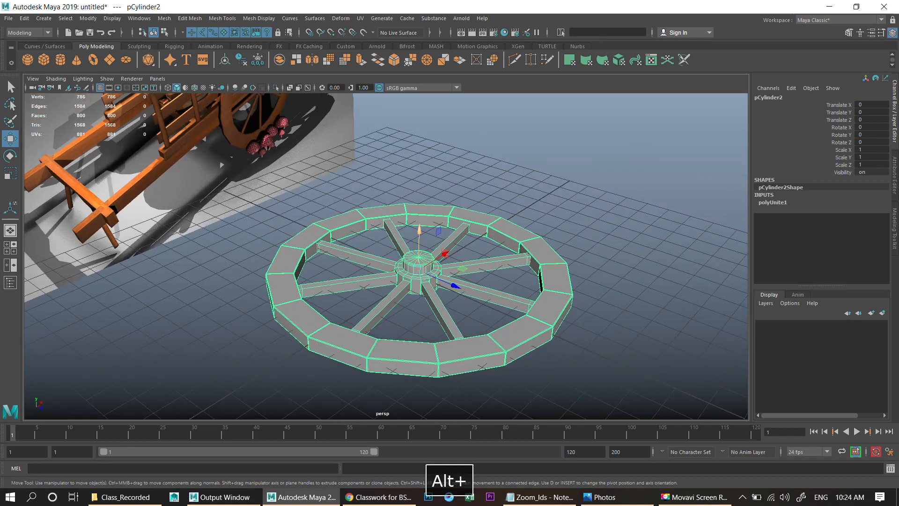
- Rotate the combined wheel 90° on X so it stands upright
{"action": "key", "text": "e"}
{"action": "left_click_drag", "start_coordinate": [440, 249], "coordinate": [429, 267]}
{"action": "scroll", "coordinate": [444, 299], "scroll_direction": "down", "scroll_amount": 4}
{"action": "key", "text": "w"}
{"action": "key", "text": "r"}
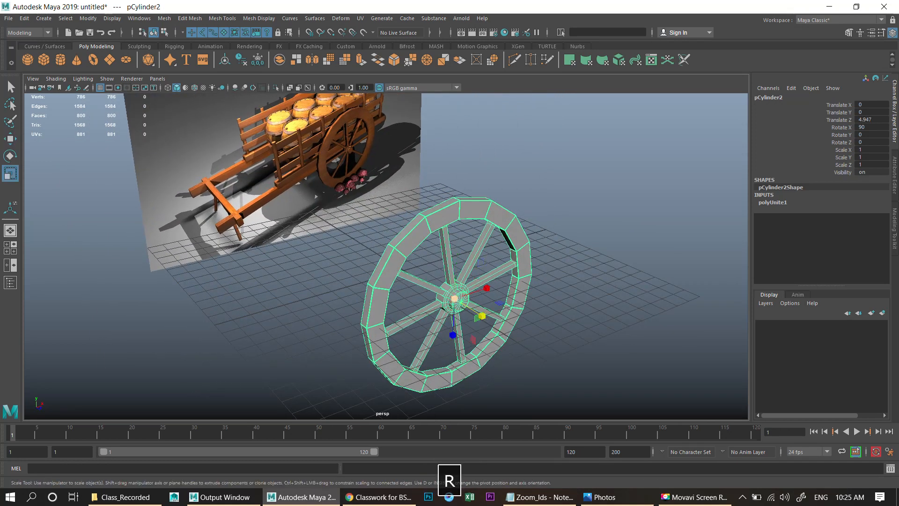
- Orbit and zoom around to compare the upright wheel with the cart reference image
{"action": "scroll", "coordinate": [441, 267], "scroll_direction": "down", "scroll_amount": 4}
{"action": "left_click", "coordinate": [534, 276]}
{"action": "left_click_drag", "start_coordinate": [534, 277], "coordinate": [478, 276], "text": "alt"}
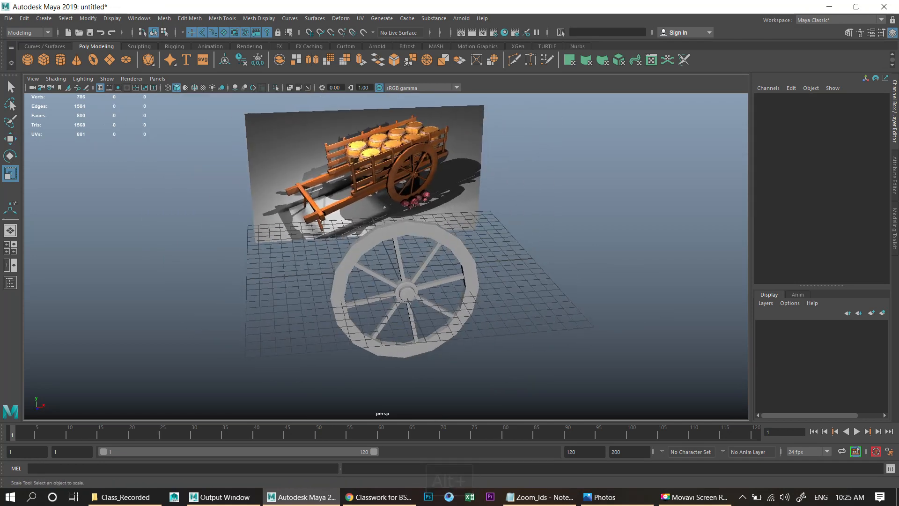
{"action": "left_click", "coordinate": [470, 277]}
{"action": "key", "text": "w"}
{"action": "key", "text": "r"}
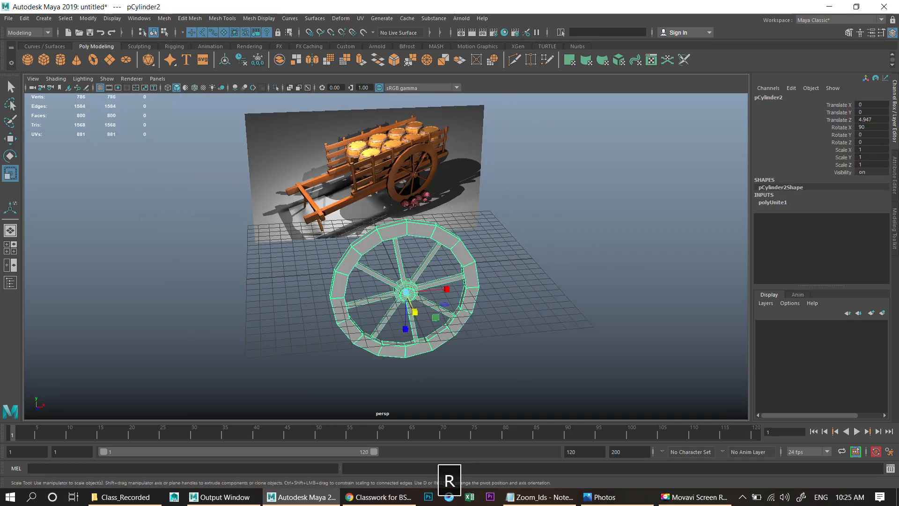
{"action": "scroll", "coordinate": [469, 272], "scroll_direction": "up", "scroll_amount": 4}
{"action": "middle_click_drag", "start_coordinate": [468, 272], "coordinate": [552, 370], "text": "alt"}
{"action": "scroll", "coordinate": [553, 370], "scroll_direction": "up", "scroll_amount": 5}
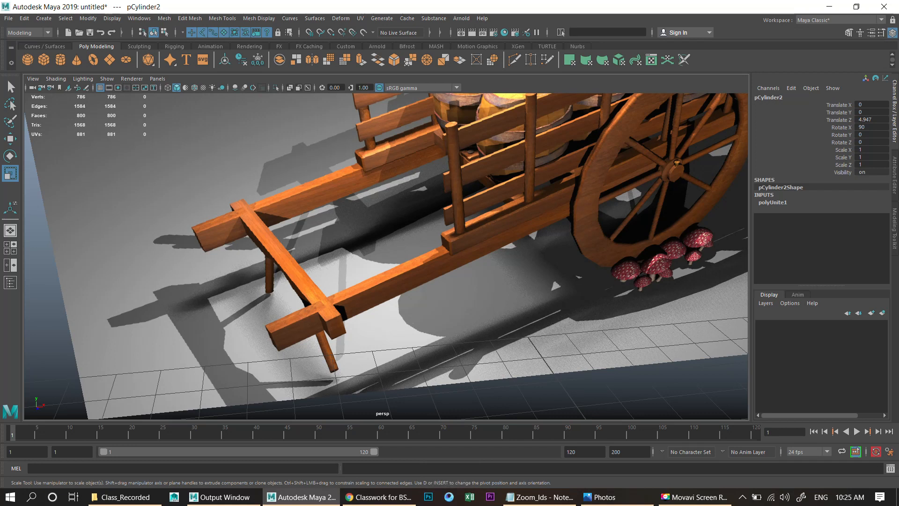
{"action": "scroll", "coordinate": [386, 257], "scroll_direction": "down", "scroll_amount": 10}
{"action": "key", "text": "w"}
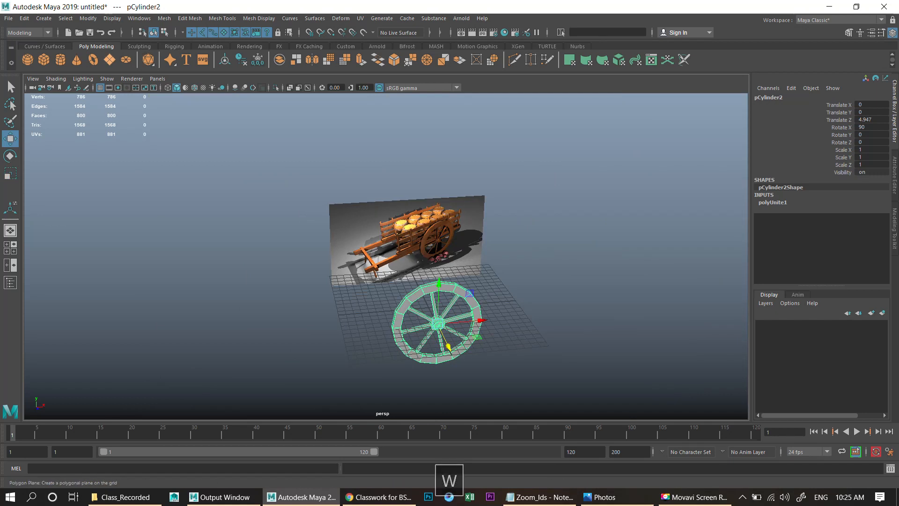
- Create a polygon cube beside the wheel about 6.4 wide, 2.9 high and 1.2 deep
{"action": "left_click", "coordinate": [43, 60]}
{"action": "left_click_drag", "start_coordinate": [389, 244], "coordinate": [453, 313], "text": "alt"}
{"action": "scroll", "coordinate": [473, 263], "scroll_direction": "up", "scroll_amount": 5}
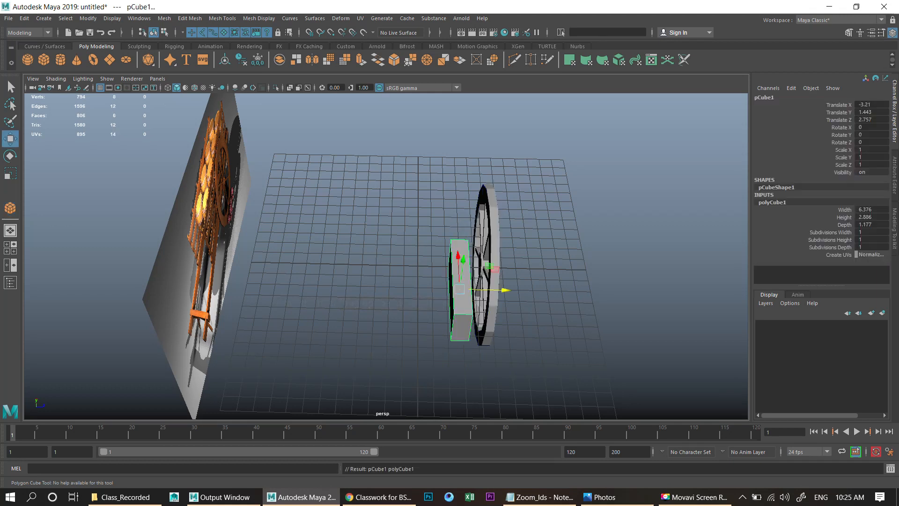
{"action": "left_click_drag", "start_coordinate": [453, 314], "coordinate": [403, 305], "text": "alt"}
- In the wireframe front view, lower the cube and flatten it vertically to form an axle beam
{"action": "key", "text": "space"}
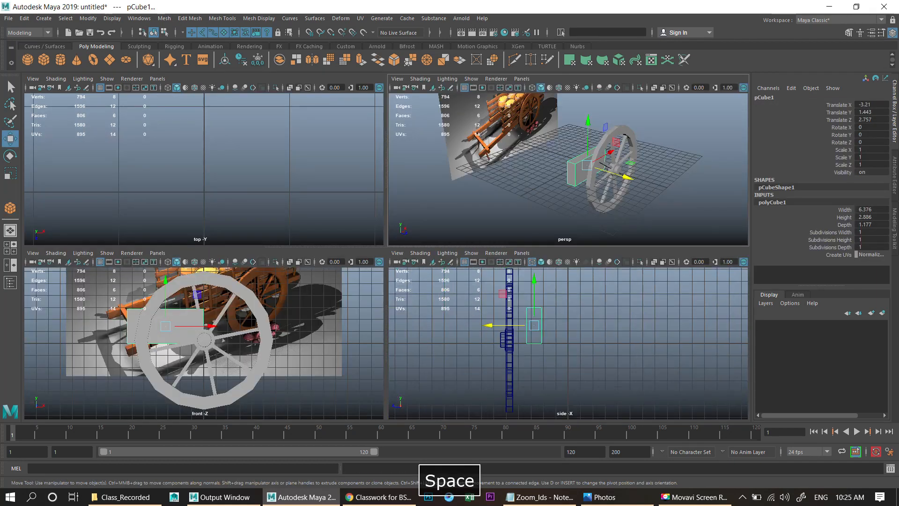
{"action": "key", "text": "space"}
{"action": "key", "text": "space"}
{"action": "key", "text": "space"}
{"action": "key", "text": "w"}
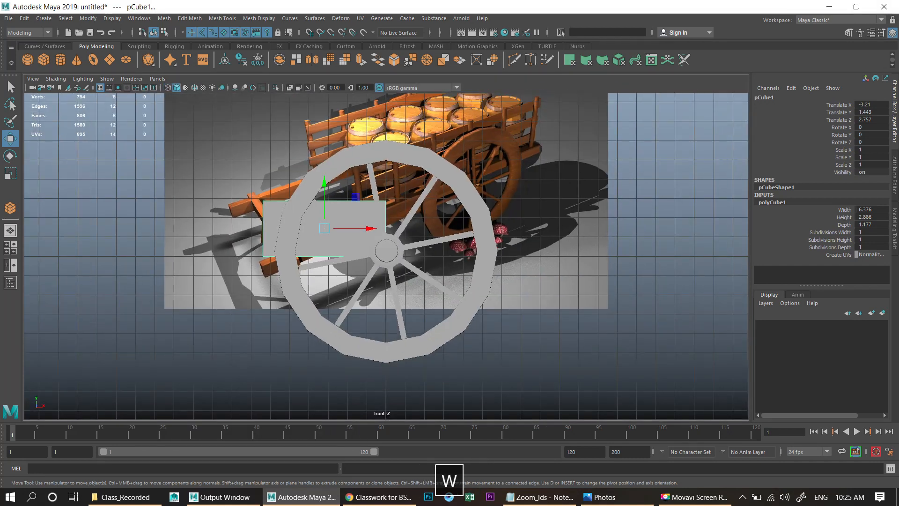
{"action": "key", "text": "4"}
{"action": "scroll", "coordinate": [387, 251], "scroll_direction": "up", "scroll_amount": 3}
{"action": "left_click_drag", "start_coordinate": [300, 173], "coordinate": [285, 198]}
{"action": "key", "text": "r"}
{"action": "scroll", "coordinate": [387, 248], "scroll_direction": "up", "scroll_amount": 2}
{"action": "key", "text": "w"}
- Move the beam along X to about -2.95 and reduce its height scale to about 0.36
{"action": "scroll", "coordinate": [386, 247], "scroll_direction": "up", "scroll_amount": 2}
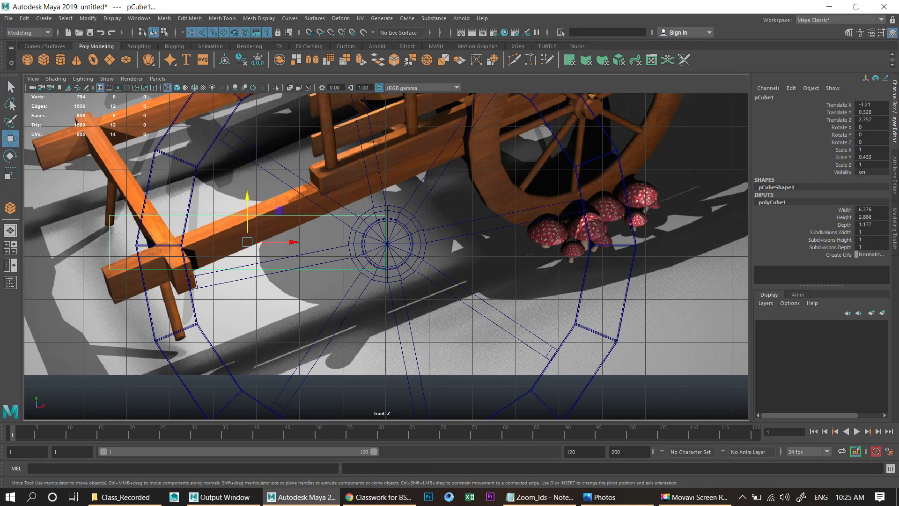
{"action": "left_click_drag", "start_coordinate": [247, 242], "coordinate": [250, 241]}
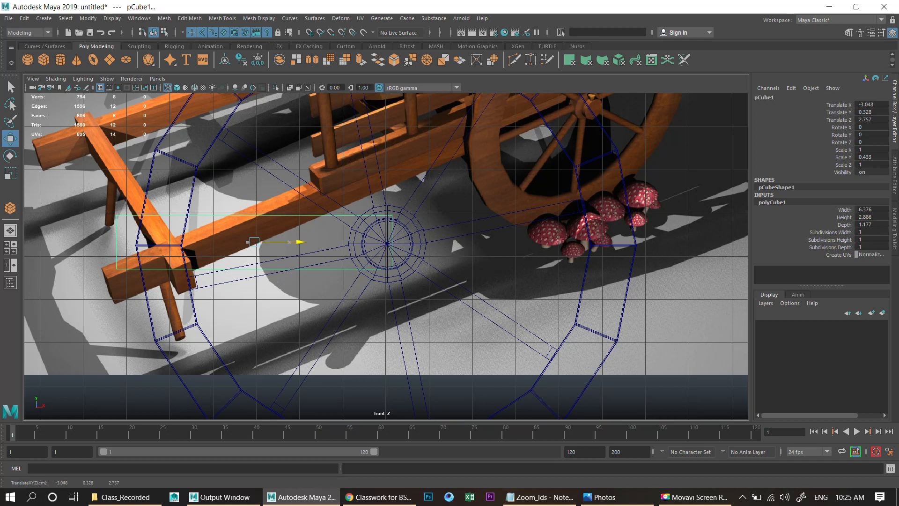
{"action": "middle_click_drag", "start_coordinate": [250, 241], "coordinate": [417, 241], "text": "alt"}
{"action": "key", "text": "r"}
{"action": "left_click_drag", "start_coordinate": [415, 200], "coordinate": [415, 204]}
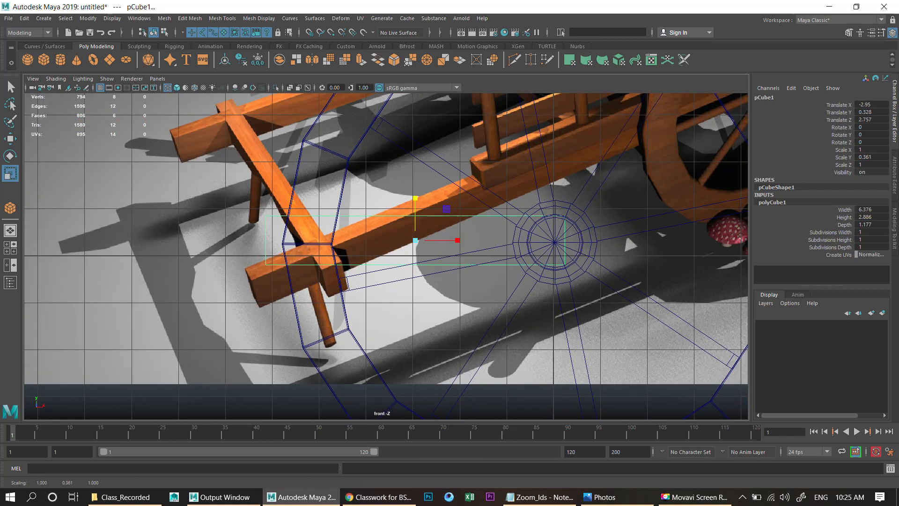
{"action": "key", "text": "w"}
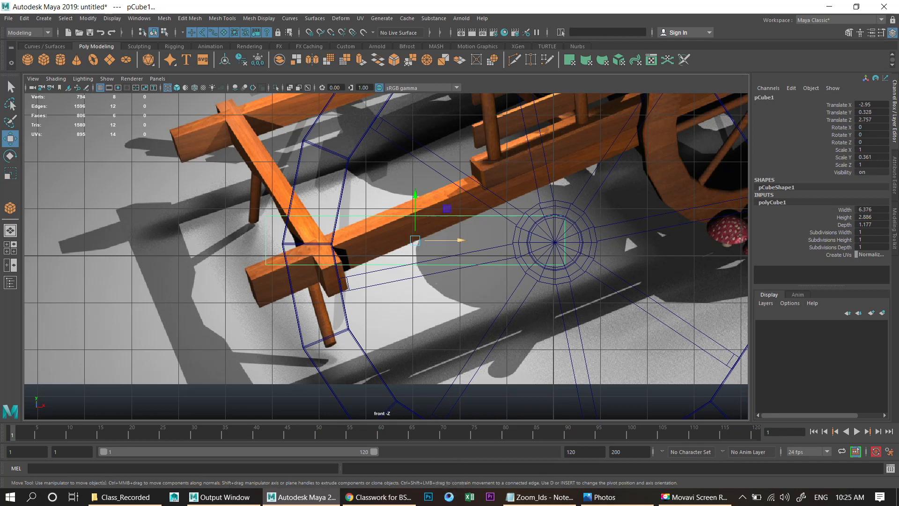
- In the perspective view, adjust the beam's height and depth scale slightly
{"action": "key", "text": "space"}
{"action": "key", "text": "space"}
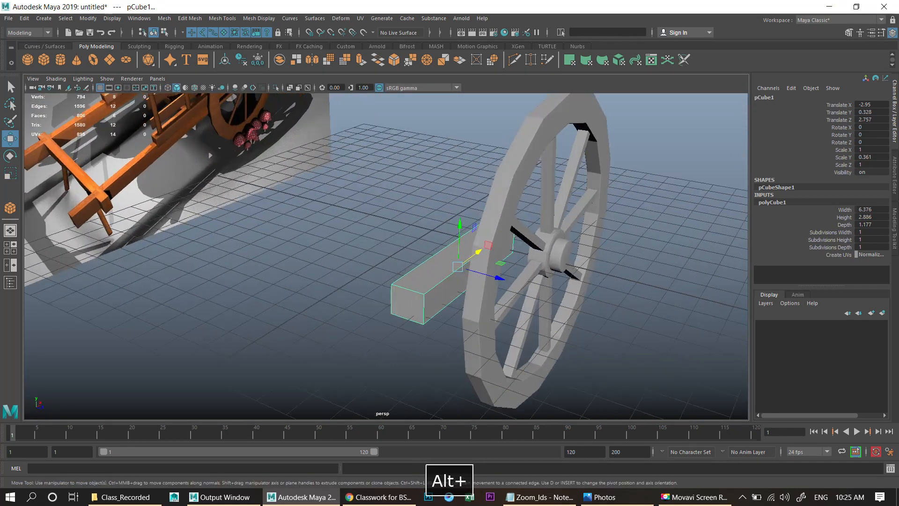
{"action": "right_click_drag", "start_coordinate": [450, 234], "coordinate": [468, 234], "text": "alt"}
{"action": "key", "text": "r"}
{"action": "left_click_drag", "start_coordinate": [471, 229], "coordinate": [471, 230]}
{"action": "left_click_drag", "start_coordinate": [471, 225], "coordinate": [472, 224]}
{"action": "left_click_drag", "start_coordinate": [508, 279], "coordinate": [509, 279]}
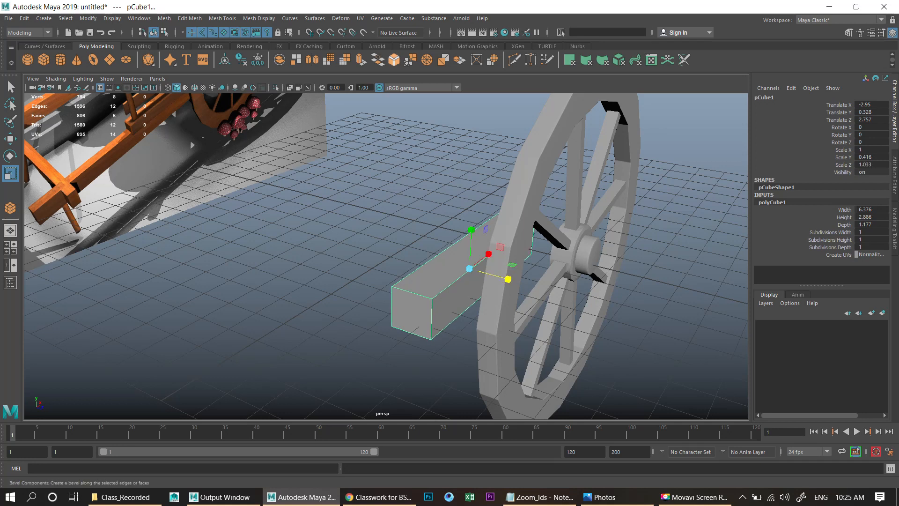
- Bevel the beam with Fraction 0.2 and Segments 2
{"action": "left_click", "coordinate": [394, 60]}
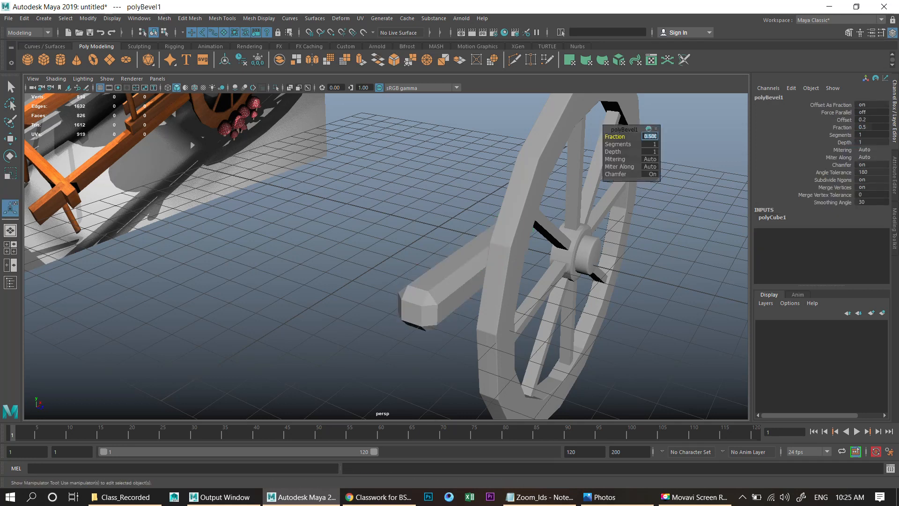
{"action": "type", "text": "2"}
{"action": "key", "text": "Return"}
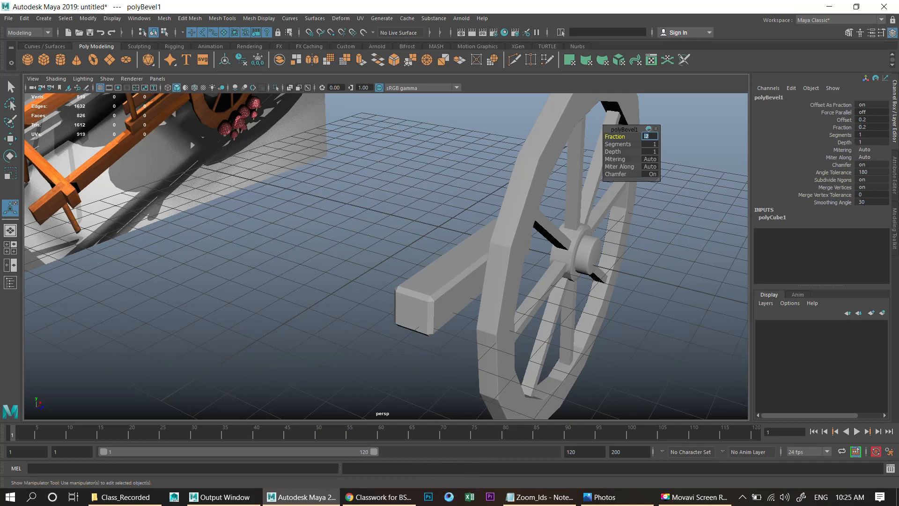
{"action": "left_click_drag", "start_coordinate": [619, 144], "coordinate": [625, 145]}
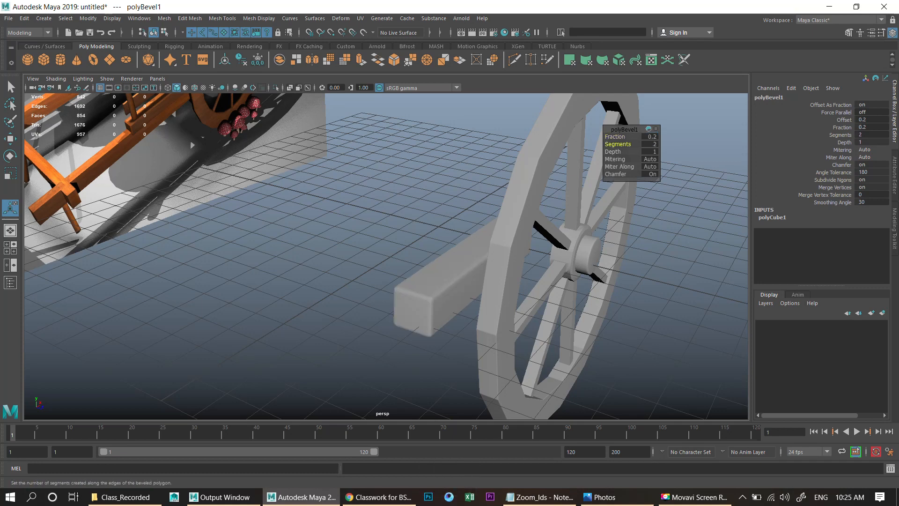
- In the front view, stretch the bevelled beam lengthwise to a scale X of about 2.33
{"action": "left_click_drag", "start_coordinate": [450, 295], "coordinate": [392, 299], "text": "alt"}
{"action": "left_click", "coordinate": [396, 307]}
{"action": "key", "text": "space"}
{"action": "key", "text": "space"}
{"action": "key", "text": "space"}
{"action": "key", "text": "space"}
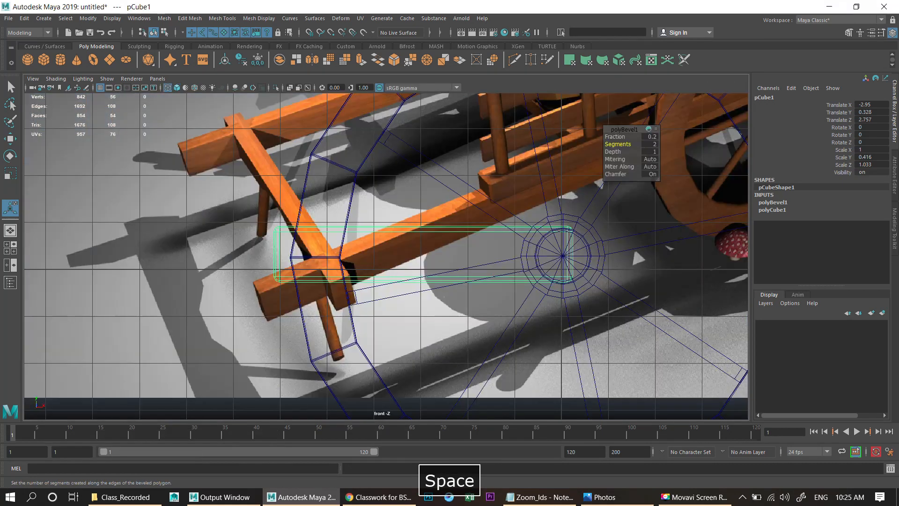
{"action": "key", "text": "space"}
{"action": "key", "text": "space"}
{"action": "key", "text": "w"}
{"action": "right_click", "coordinate": [281, 231]}
{"action": "left_click", "coordinate": [236, 232]}
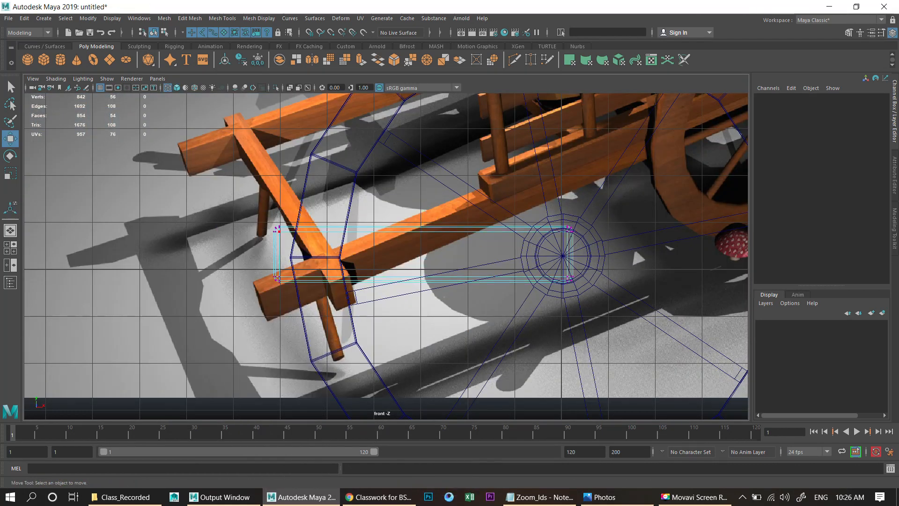
{"action": "key", "text": "F8"}
{"action": "key", "text": "r"}
{"action": "left_click_drag", "start_coordinate": [465, 254], "coordinate": [516, 254]}
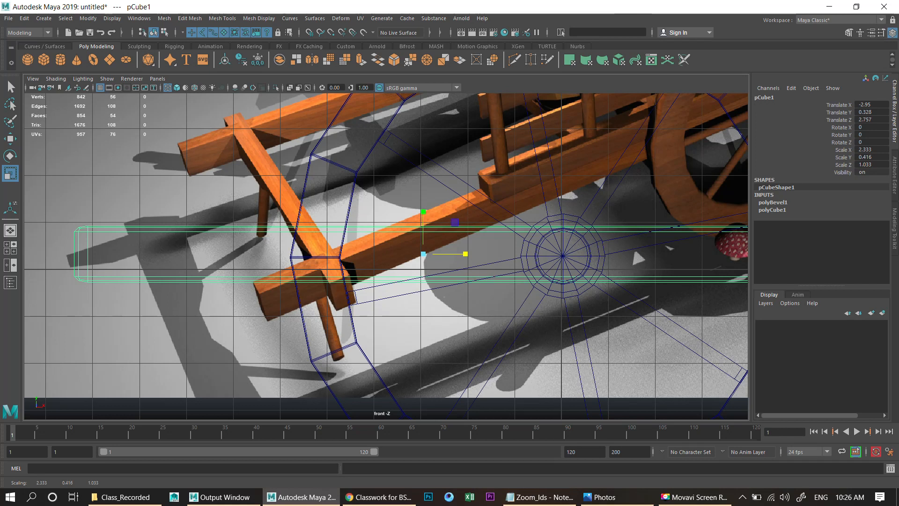
- Undo the beam stretch and instead lengthen the beam by moving its end vertices along X in the front view
{"action": "key", "text": "ctrl+z"}
{"action": "scroll", "coordinate": [387, 256], "scroll_direction": "up", "scroll_amount": 2}
{"action": "right_click_drag", "start_coordinate": [246, 219], "coordinate": [220, 219]}
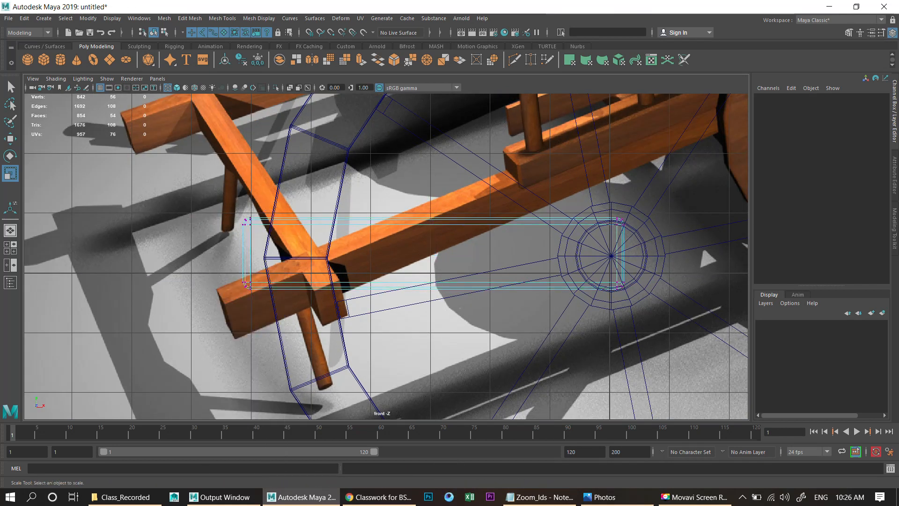
{"action": "left_click_drag", "start_coordinate": [216, 199], "coordinate": [276, 311]}
{"action": "scroll", "coordinate": [387, 256], "scroll_direction": "down", "scroll_amount": 4}
{"action": "key", "text": "w"}
{"action": "left_click_drag", "start_coordinate": [360, 255], "coordinate": [134, 254]}
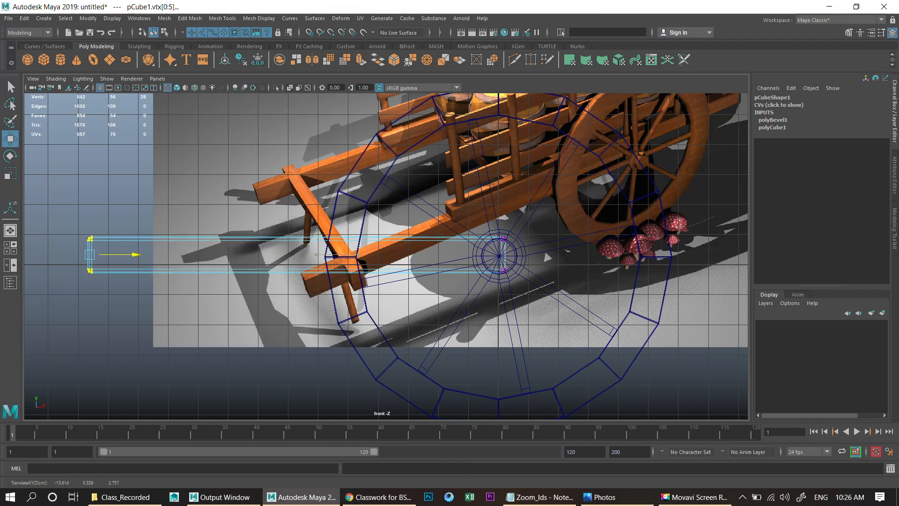
- Move the beam along Z to about 3.83 and adjust its end vertices so it lines up beside the wheel
{"action": "key", "text": "space"}
{"action": "key", "text": "space"}
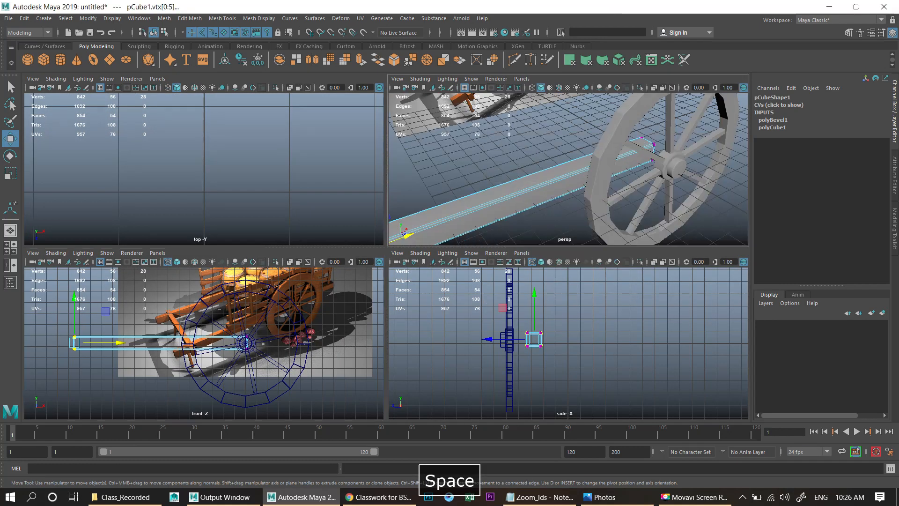
{"action": "left_click_drag", "start_coordinate": [300, 281], "coordinate": [358, 280], "text": "alt"}
{"action": "scroll", "coordinate": [387, 256], "scroll_direction": "up", "scroll_amount": 3}
{"action": "right_click_drag", "start_coordinate": [436, 226], "coordinate": [471, 204]}
{"action": "left_click_drag", "start_coordinate": [462, 211], "coordinate": [507, 221], "text": "alt"}
{"action": "scroll", "coordinate": [386, 256], "scroll_direction": "up", "scroll_amount": 3}
{"action": "key", "text": "r"}
{"action": "key", "text": "w"}
{"action": "left_click", "coordinate": [557, 262]}
{"action": "scroll", "coordinate": [557, 263], "scroll_direction": "down", "scroll_amount": 5}
{"action": "left_click_drag", "start_coordinate": [557, 262], "coordinate": [415, 235], "text": "alt"}
{"action": "left_click", "coordinate": [346, 258]}
{"action": "left_click_drag", "start_coordinate": [346, 258], "coordinate": [407, 281], "text": "alt"}
{"action": "key", "text": "w"}
{"action": "mouse_move", "coordinate": [476, 253]}
{"action": "left_mouse_down"}
{"action": "mouse_move", "coordinate": [479, 241]}
{"action": "mouse_move", "coordinate": [539, 243]}
{"action": "mouse_move", "coordinate": [466, 239]}
{"action": "left_mouse_up"}
{"action": "right_click_drag", "start_coordinate": [238, 238], "coordinate": [218, 237]}
{"action": "left_click_drag", "start_coordinate": [119, 246], "coordinate": [201, 332]}
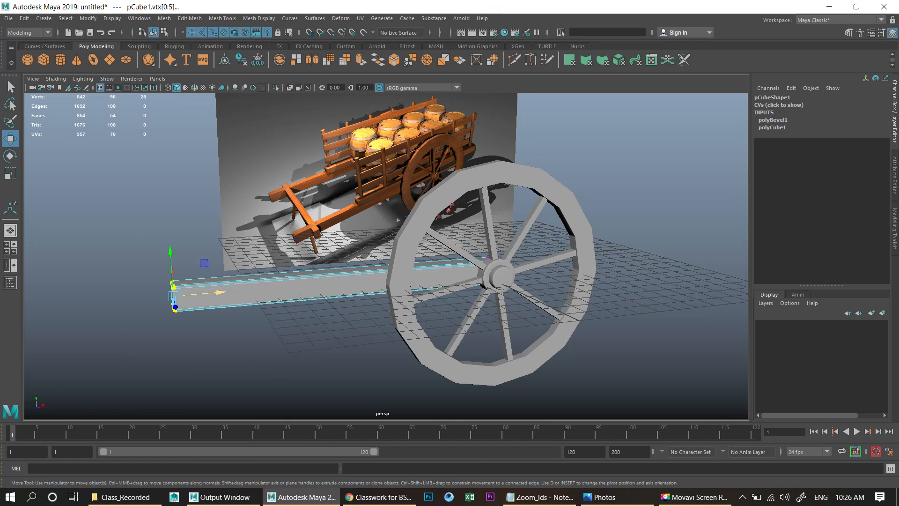
{"action": "left_click_drag", "start_coordinate": [221, 293], "coordinate": [207, 293]}
{"action": "right_click_drag", "start_coordinate": [261, 252], "coordinate": [302, 226]}
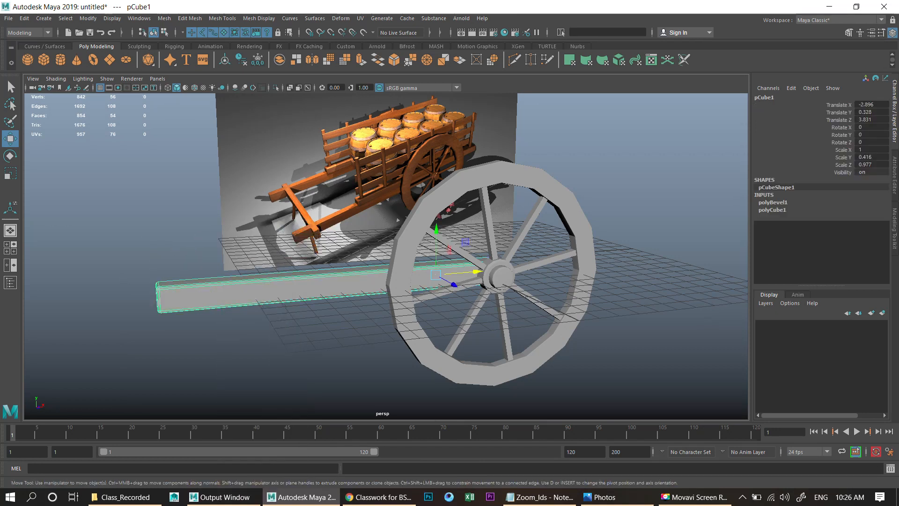
- Duplicate the beam and raise the copy above the original
{"action": "key", "text": "ctrl+d"}
{"action": "right_click_drag", "start_coordinate": [398, 219], "coordinate": [383, 308], "text": "alt"}
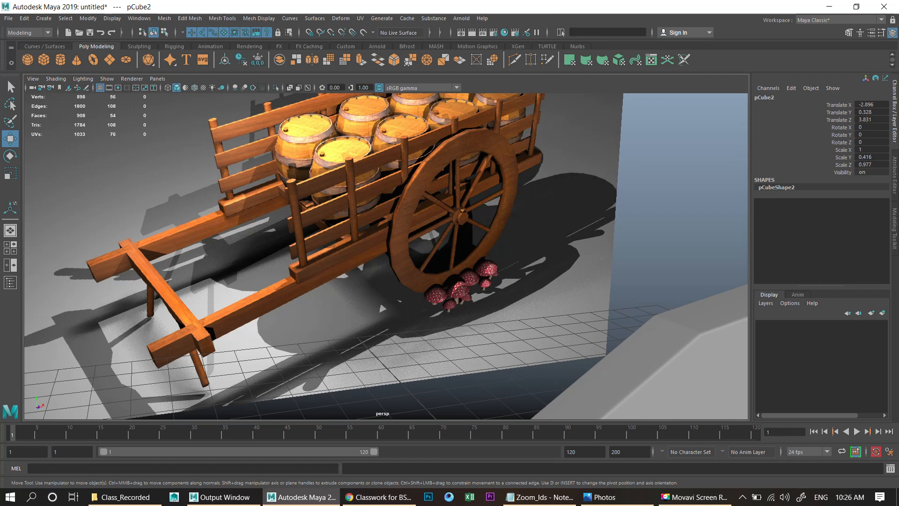
{"action": "scroll", "coordinate": [386, 256], "scroll_direction": "down", "scroll_amount": 5}
{"action": "key", "text": "w"}
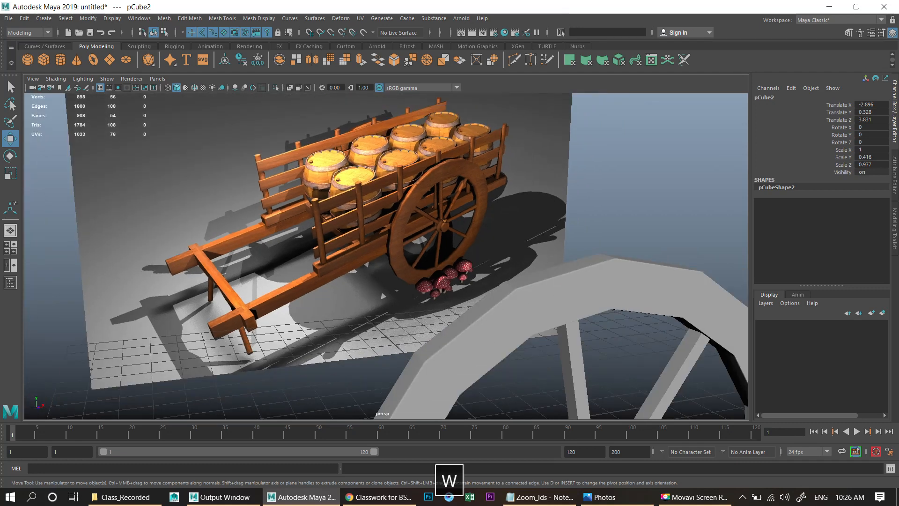
{"action": "scroll", "coordinate": [387, 256], "scroll_direction": "down", "scroll_amount": 5}
{"action": "middle_click_drag", "start_coordinate": [417, 328], "coordinate": [418, 281], "text": "alt"}
{"action": "mouse_move", "coordinate": [418, 282]}
{"action": "left_mouse_down"}
{"action": "mouse_move", "coordinate": [420, 253]}
{"action": "mouse_move", "coordinate": [419, 276]}
{"action": "left_mouse_up"}
- Flatten the copied beam to a height scale of about 0.23 and slide it along X to about 4.5
{"action": "key", "text": "r"}
{"action": "scroll", "coordinate": [419, 276], "scroll_direction": "up", "scroll_amount": 2}
{"action": "key", "text": "w"}
{"action": "left_click_drag", "start_coordinate": [461, 299], "coordinate": [595, 293]}
{"action": "scroll", "coordinate": [641, 294], "scroll_direction": "down", "scroll_amount": 3}
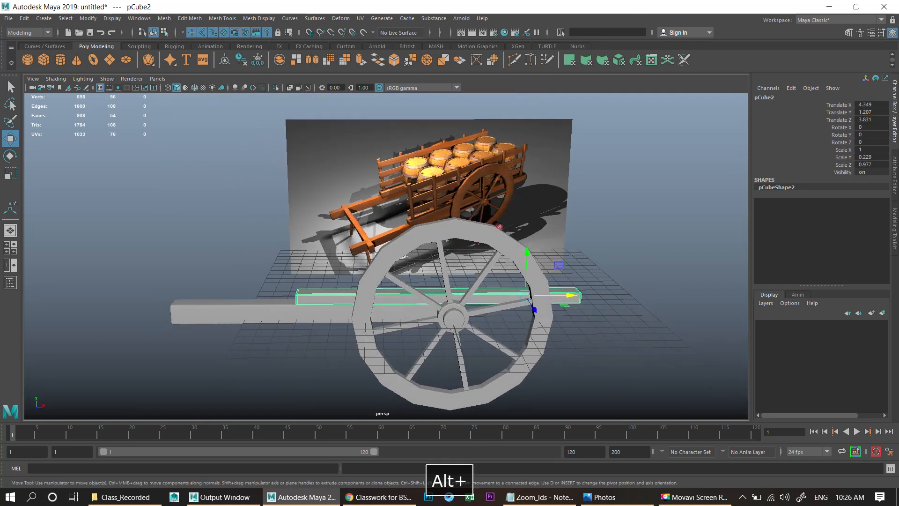
- Nudge the lower beam along X to about -2.76, then reselect the upper copy
{"action": "scroll", "coordinate": [386, 256], "scroll_direction": "up", "scroll_amount": 4}
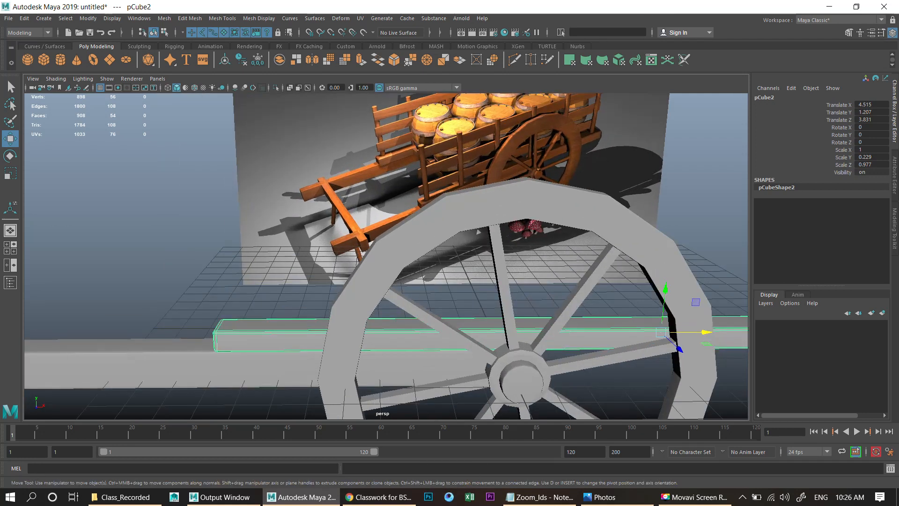
{"action": "left_click", "coordinate": [394, 368]}
{"action": "scroll", "coordinate": [403, 324], "scroll_direction": "down", "scroll_amount": 3}
{"action": "left_click_drag", "start_coordinate": [431, 310], "coordinate": [434, 310]}
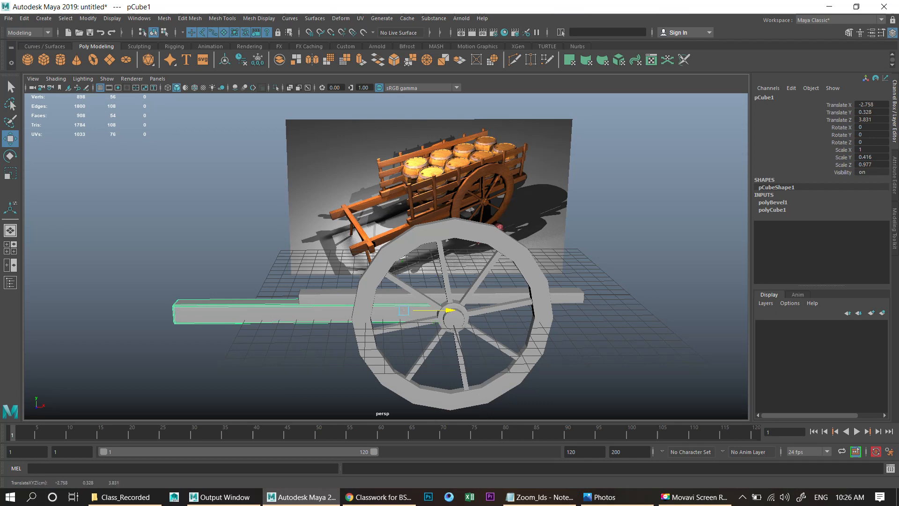
{"action": "right_click_drag", "start_coordinate": [271, 238], "coordinate": [224, 238]}
{"action": "left_click_drag", "start_coordinate": [151, 279], "coordinate": [201, 346]}
{"action": "left_click_drag", "start_coordinate": [225, 312], "coordinate": [224, 311]}
{"action": "right_click_drag", "start_coordinate": [237, 312], "coordinate": [273, 226]}
{"action": "left_click", "coordinate": [570, 296]}
{"action": "key", "text": "w"}
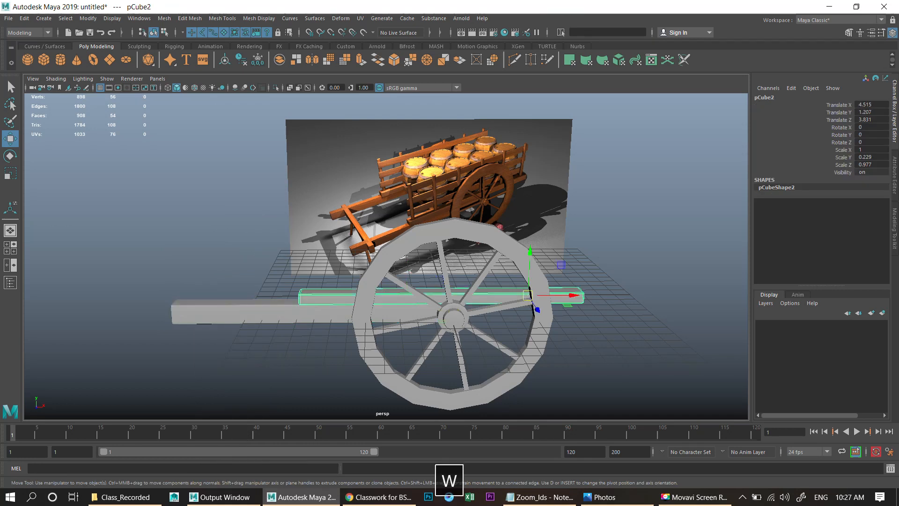
- Orbit around the beams and wheel to inspect their placement against the reference
{"action": "left_click_drag", "start_coordinate": [557, 300], "coordinate": [589, 248], "text": "alt"}
{"action": "left_click", "coordinate": [564, 263]}
{"action": "scroll", "coordinate": [589, 247], "scroll_direction": "up", "scroll_amount": 2}
{"action": "scroll", "coordinate": [589, 247], "scroll_direction": "down", "scroll_amount": 1}
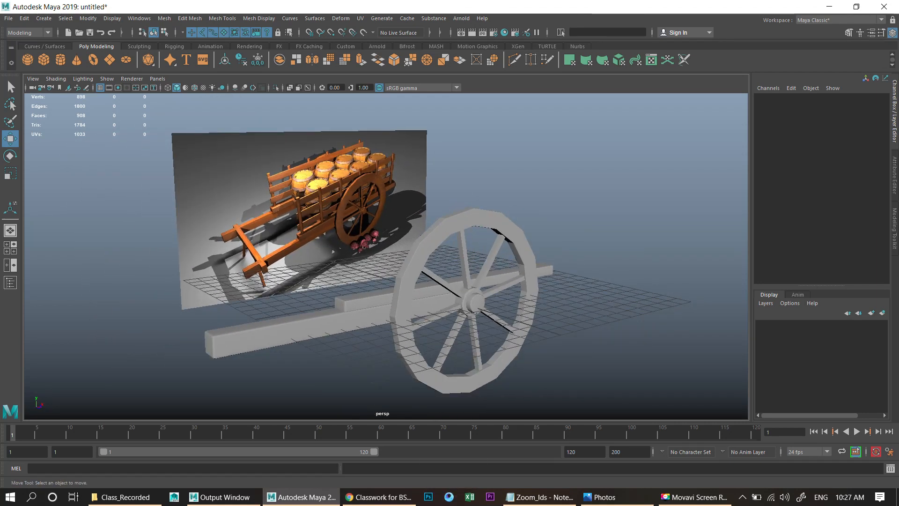
{"action": "scroll", "coordinate": [589, 248], "scroll_direction": "up", "scroll_amount": 1}
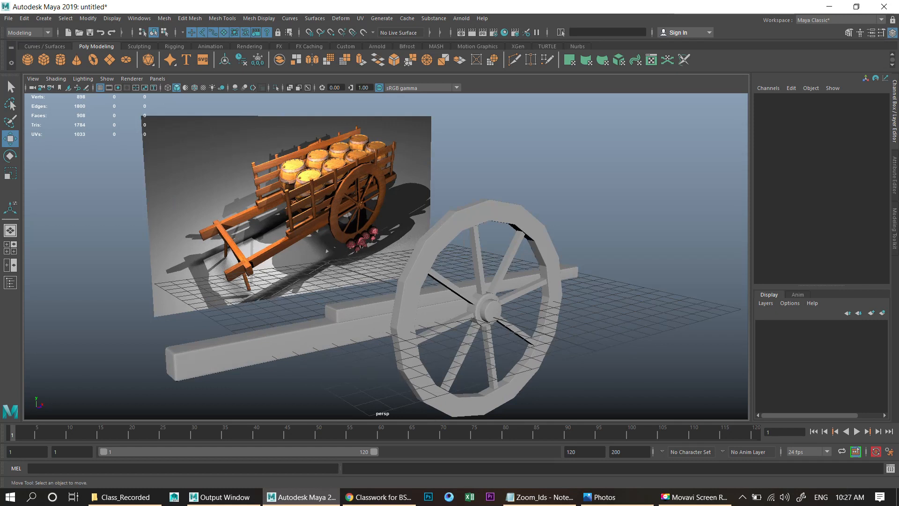
{"action": "middle_click_drag", "start_coordinate": [589, 248], "coordinate": [609, 233], "text": "alt"}
{"action": "scroll", "coordinate": [609, 233], "scroll_direction": "up", "scroll_amount": 1}
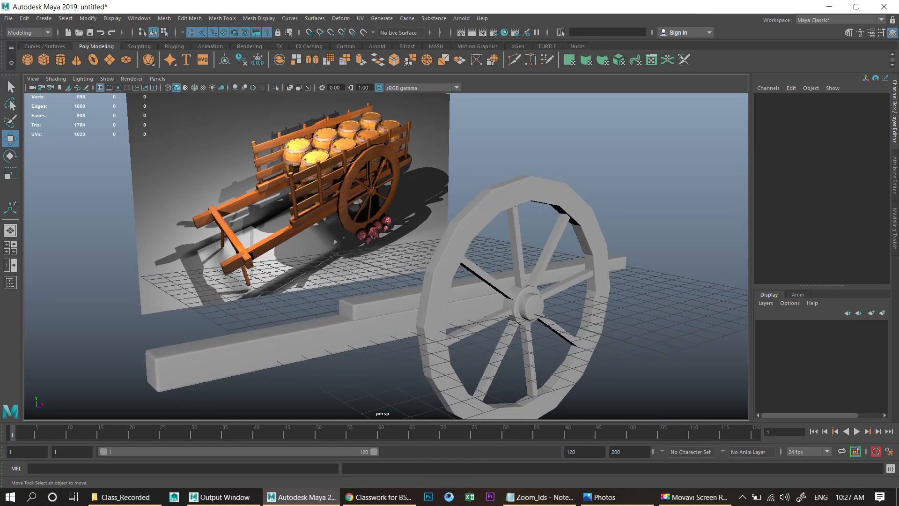
{"action": "scroll", "coordinate": [609, 232], "scroll_direction": "up", "scroll_amount": 2}
{"action": "left_click_drag", "start_coordinate": [609, 232], "coordinate": [595, 262], "text": "alt"}
{"action": "scroll", "coordinate": [595, 262], "scroll_direction": "up", "scroll_amount": 2}
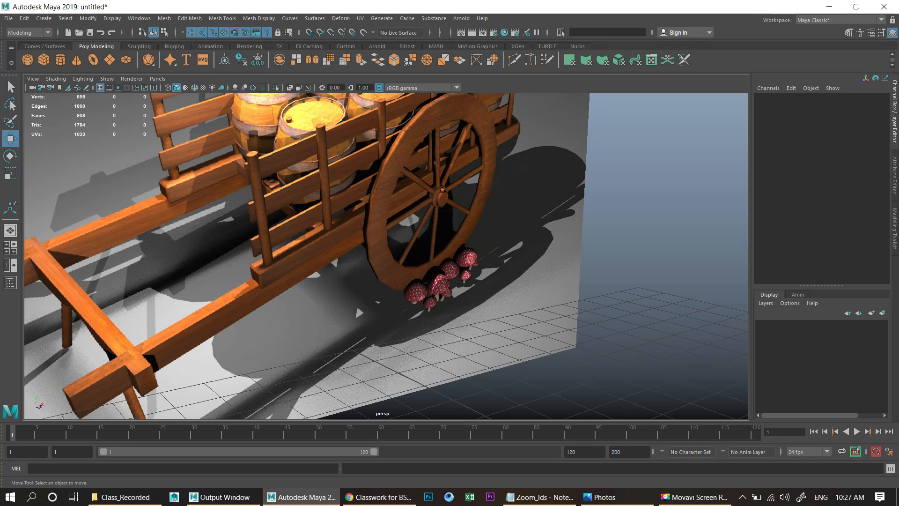
- Create a polygon cylinder with 12 axis subdivisions
{"action": "left_click", "coordinate": [469, 252]}
{"action": "scroll", "coordinate": [468, 253], "scroll_direction": "down", "scroll_amount": 5}
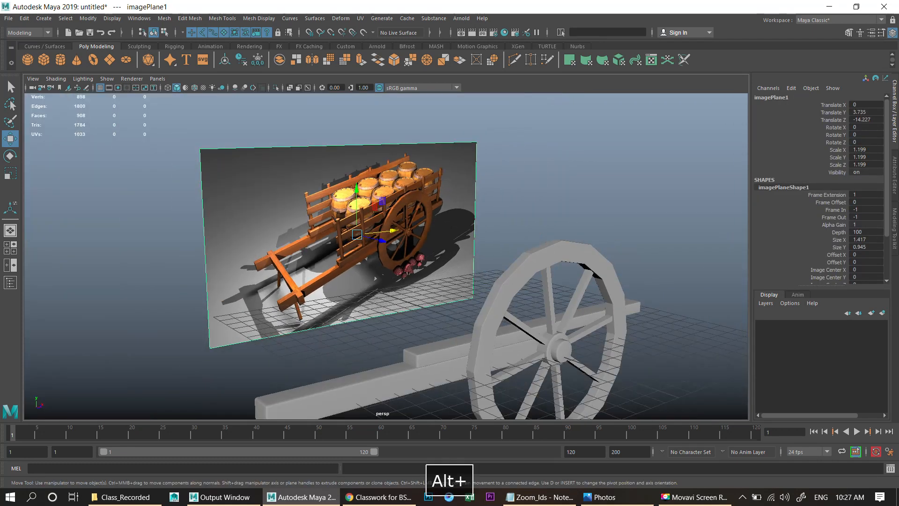
{"action": "middle_click_drag", "start_coordinate": [510, 232], "coordinate": [506, 211], "text": "alt"}
{"action": "left_click", "coordinate": [506, 210]}
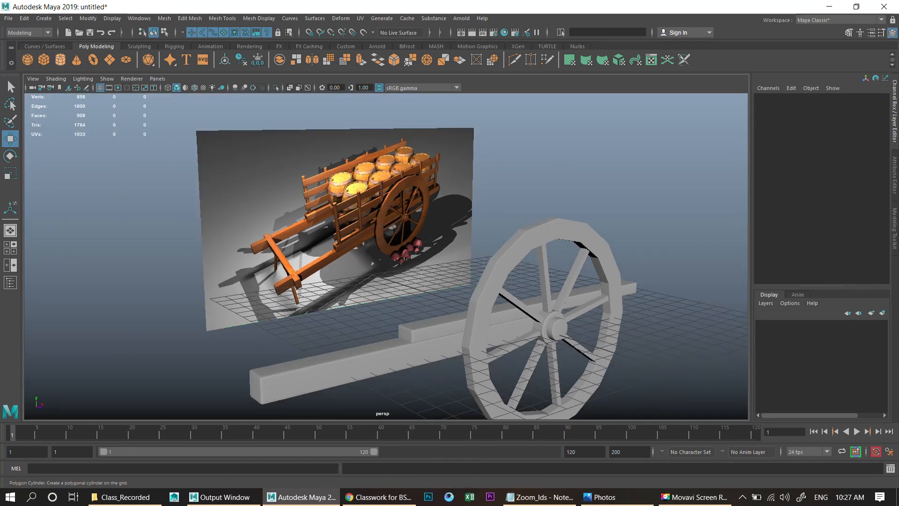
{"action": "left_click", "coordinate": [60, 60]}
{"action": "mouse_move", "coordinate": [398, 206]}
{"action": "left_mouse_down", "text": "alt"}
{"action": "mouse_move", "coordinate": [470, 261]}
{"action": "mouse_move", "coordinate": [474, 152]}
{"action": "left_mouse_up", "text": "alt"}
{"action": "middle_click_drag", "start_coordinate": [474, 152], "coordinate": [457, 174], "text": "alt"}
{"action": "scroll", "coordinate": [458, 174], "scroll_direction": "up", "scroll_amount": 1}
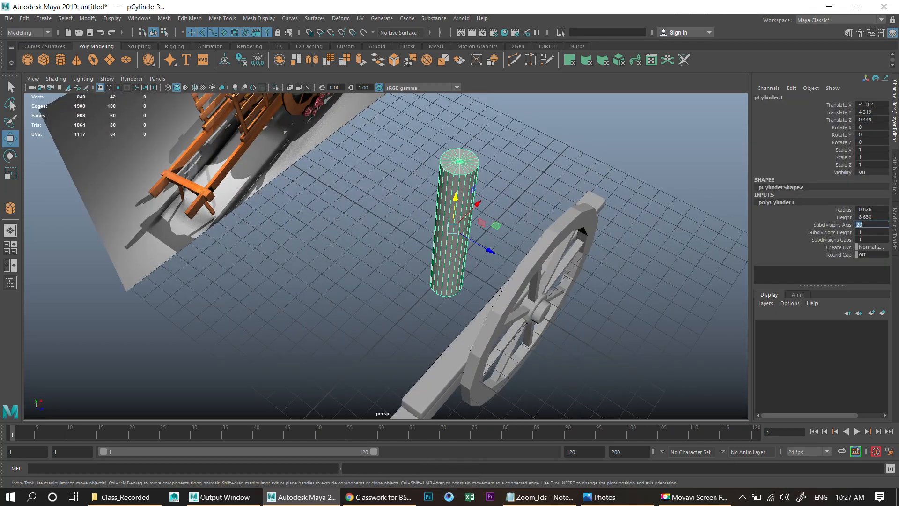
{"action": "key", "text": "Return"}
- Scale the cylinder uniformly to about 0.41
{"action": "left_click_drag", "start_coordinate": [445, 253], "coordinate": [407, 247], "text": "alt"}
{"action": "scroll", "coordinate": [452, 195], "scroll_direction": "down", "scroll_amount": 3}
{"action": "key", "text": "r"}
{"action": "key", "text": "w"}
{"action": "left_click_drag", "start_coordinate": [472, 261], "coordinate": [541, 302]}
- In the top view, move the cylinder to about X -7.85, Z 3.75 over the beam's left end
{"action": "key", "text": "space"}
{"action": "key", "text": "space"}
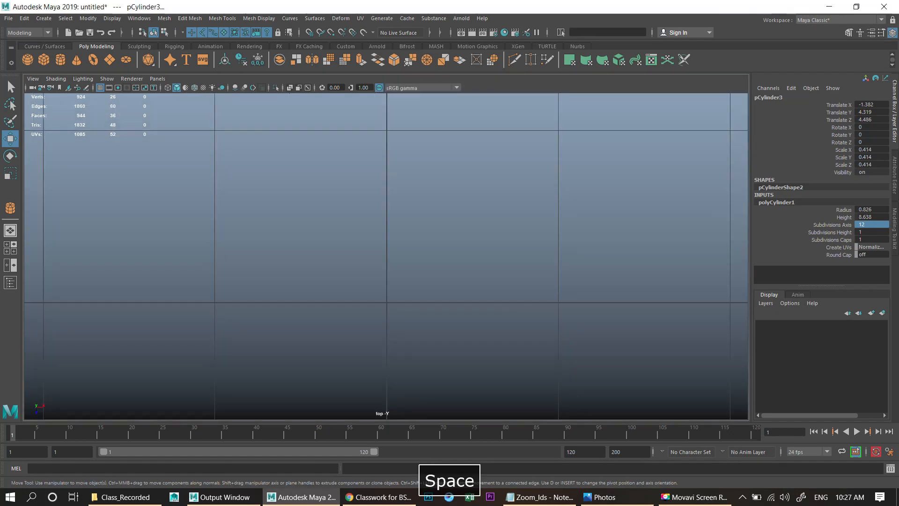
{"action": "key", "text": "f"}
{"action": "scroll", "coordinate": [386, 256], "scroll_direction": "down", "scroll_amount": 10}
{"action": "scroll", "coordinate": [386, 256], "scroll_direction": "up", "scroll_amount": 6}
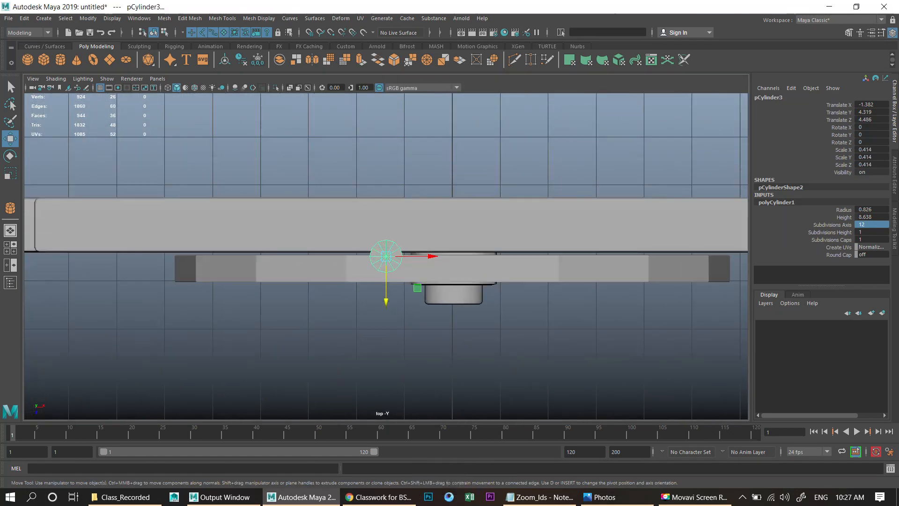
{"action": "key", "text": "4"}
{"action": "scroll", "coordinate": [386, 256], "scroll_direction": "down", "scroll_amount": 5}
{"action": "key", "text": "w"}
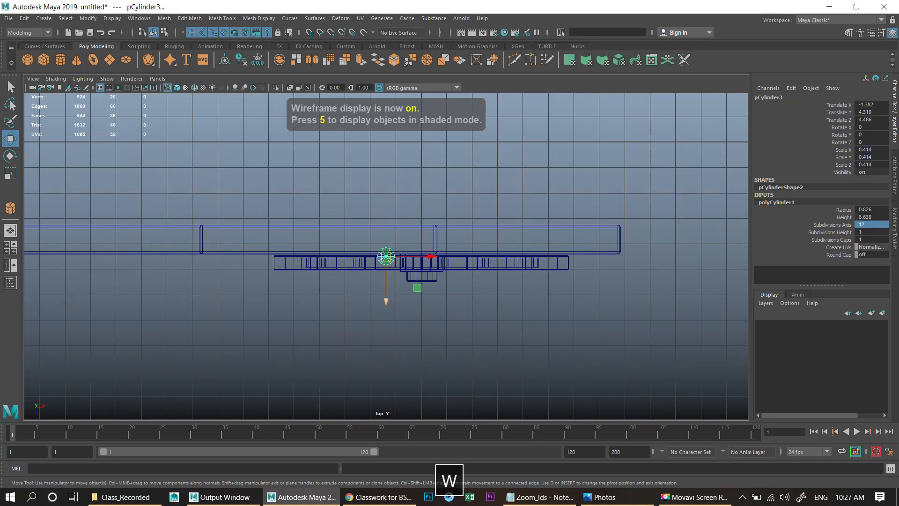
{"action": "left_click_drag", "start_coordinate": [385, 299], "coordinate": [386, 278]}
{"action": "left_click_drag", "start_coordinate": [424, 238], "coordinate": [360, 237]}
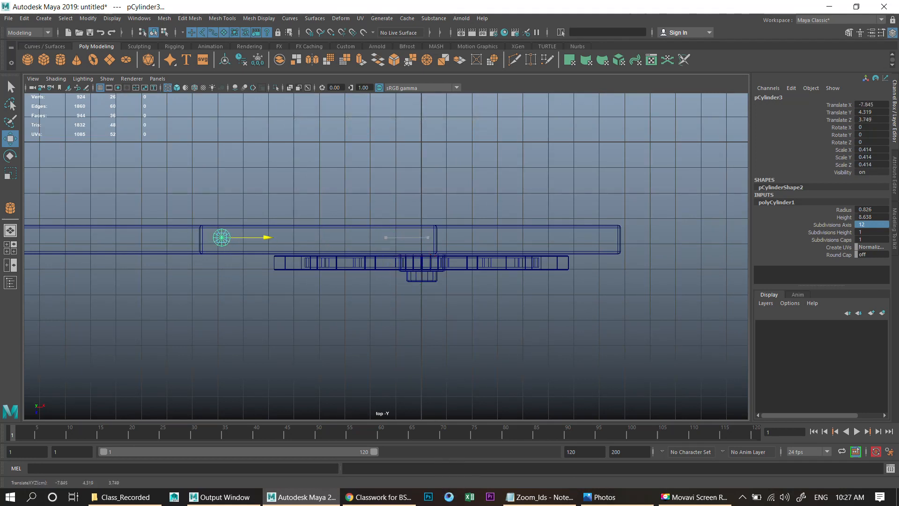
- In the side view, stretch the cylinder to a Y scale of about 0.95 and place it at about Y 4.83, Z 3.88
{"action": "key", "text": "space"}
{"action": "key", "text": "space"}
{"action": "key", "text": "w"}
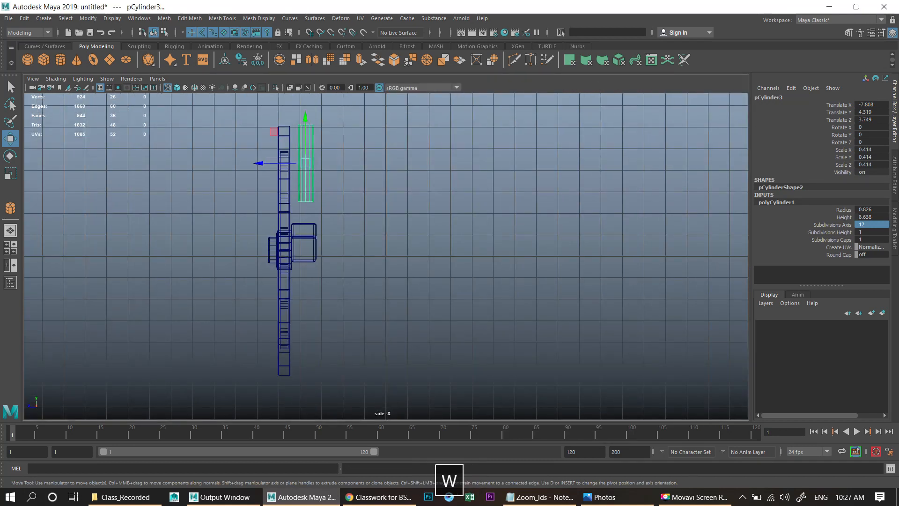
{"action": "left_click_drag", "start_coordinate": [261, 163], "coordinate": [254, 163]}
{"action": "key", "text": "z"}
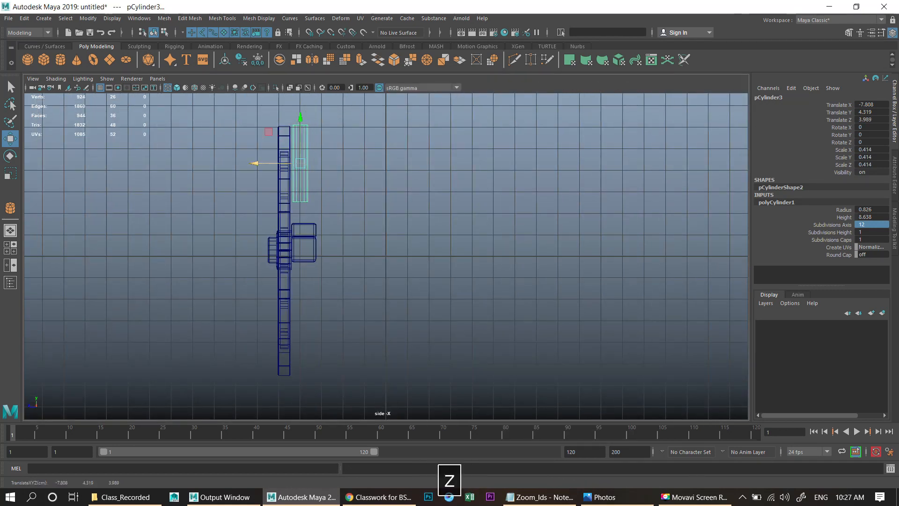
{"action": "scroll", "coordinate": [258, 164], "scroll_direction": "down", "scroll_amount": 1}
{"action": "key", "text": "r"}
{"action": "key", "text": "z"}
{"action": "left_click_drag", "start_coordinate": [318, 127], "coordinate": [317, 95]}
{"action": "middle_click_drag", "start_coordinate": [316, 96], "coordinate": [329, 149], "text": "alt"}
{"action": "key", "text": "w"}
{"action": "left_click_drag", "start_coordinate": [328, 183], "coordinate": [329, 170]}
{"action": "key", "text": "r"}
{"action": "key", "text": "w"}
{"action": "left_click_drag", "start_coordinate": [291, 220], "coordinate": [288, 220]}
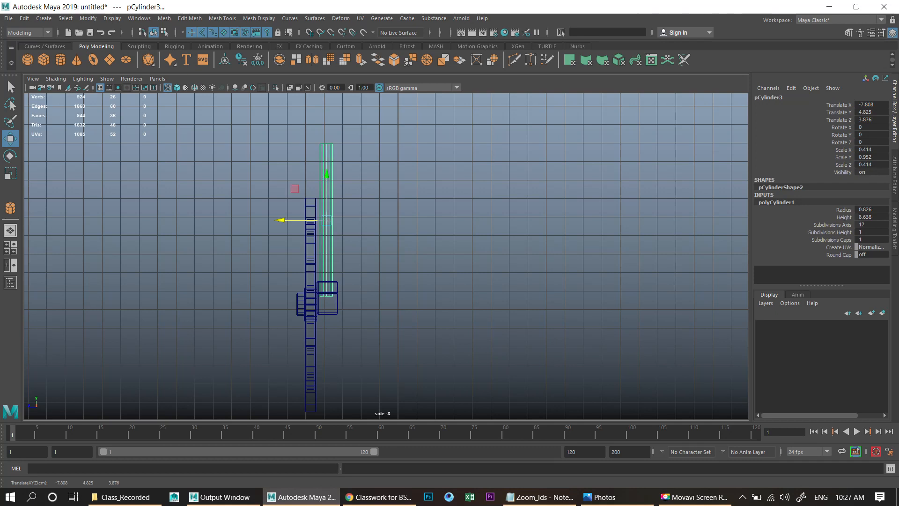
- Thin the cylinder to about 0.26 scale in X and Z and 0.81 in Y
{"action": "key", "text": "space"}
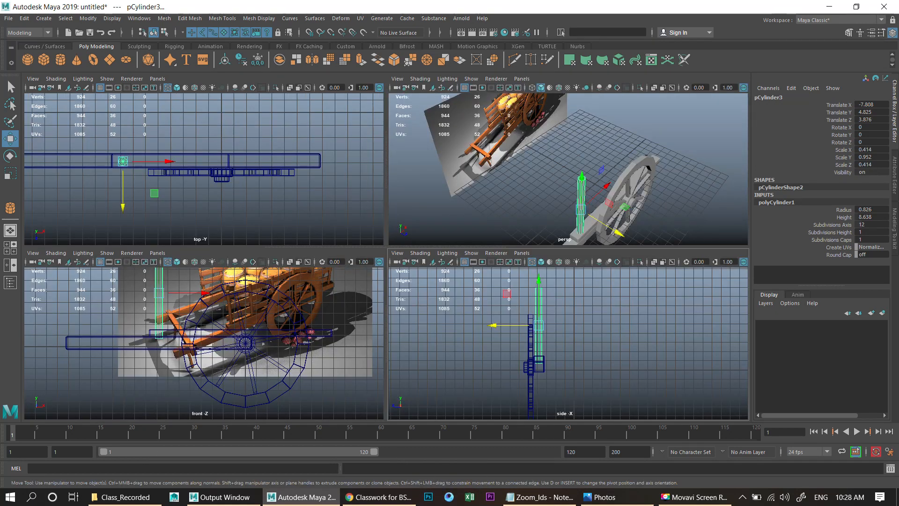
{"action": "key", "text": "space"}
{"action": "scroll", "coordinate": [387, 246], "scroll_direction": "up", "scroll_amount": 3}
{"action": "key", "text": "r"}
{"action": "left_click_drag", "start_coordinate": [314, 208], "coordinate": [297, 208]}
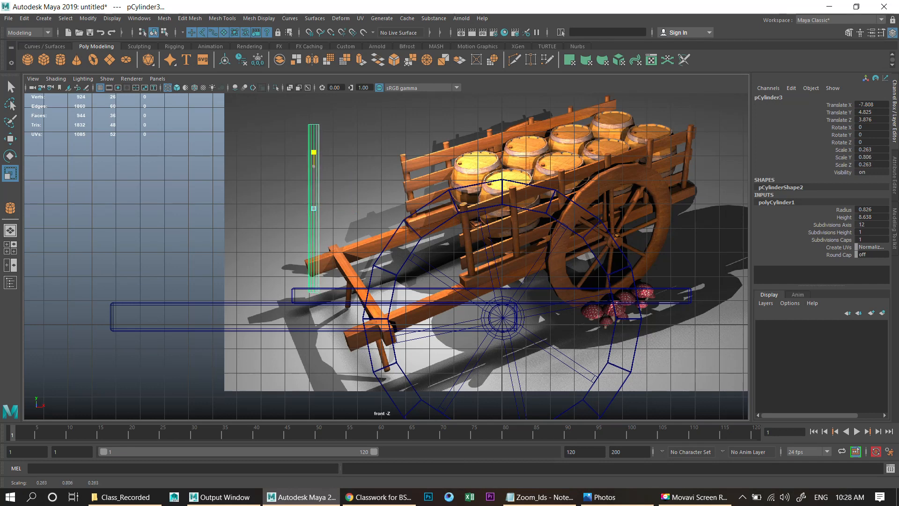
- Move the cylinder along X to about -0.05 beside the wheel
{"action": "key", "text": "space"}
{"action": "key", "text": "space"}
{"action": "left_click_drag", "start_coordinate": [422, 281], "coordinate": [342, 251], "text": "alt"}
{"action": "right_click_drag", "start_coordinate": [342, 250], "coordinate": [370, 260], "text": "alt"}
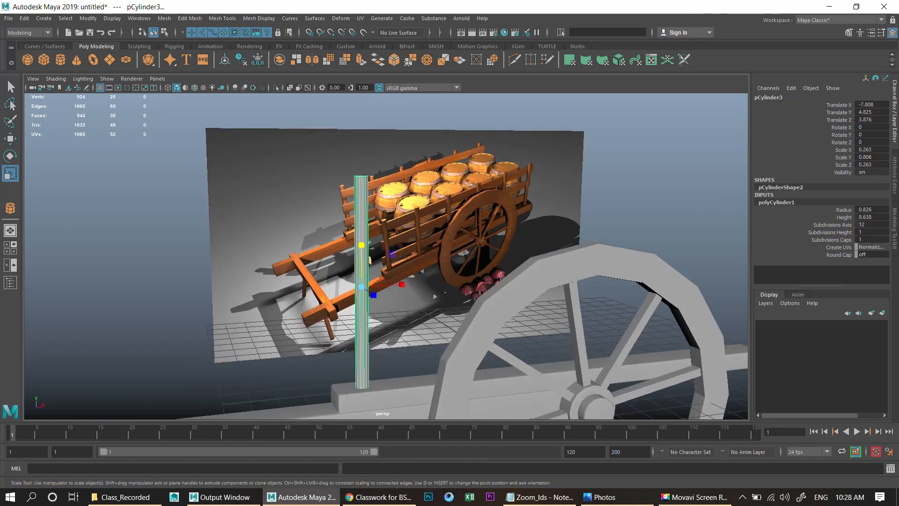
{"action": "key", "text": "w"}
{"action": "scroll", "coordinate": [370, 260], "scroll_direction": "down", "scroll_amount": 3}
{"action": "left_click_drag", "start_coordinate": [370, 260], "coordinate": [513, 274], "text": "alt"}
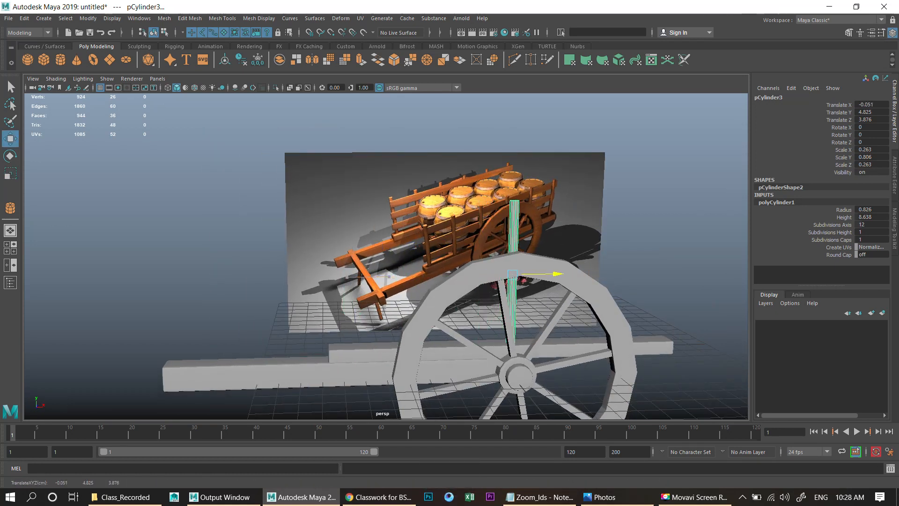
- Shorten the cylinder to a Y scale of about 0.74
{"action": "key", "text": "r"}
{"action": "left_click_drag", "start_coordinate": [514, 230], "coordinate": [514, 219]}
{"action": "key", "text": "w"}
{"action": "key", "text": "r"}
{"action": "left_click_drag", "start_coordinate": [514, 231], "coordinate": [514, 233]}
{"action": "key", "text": "w"}
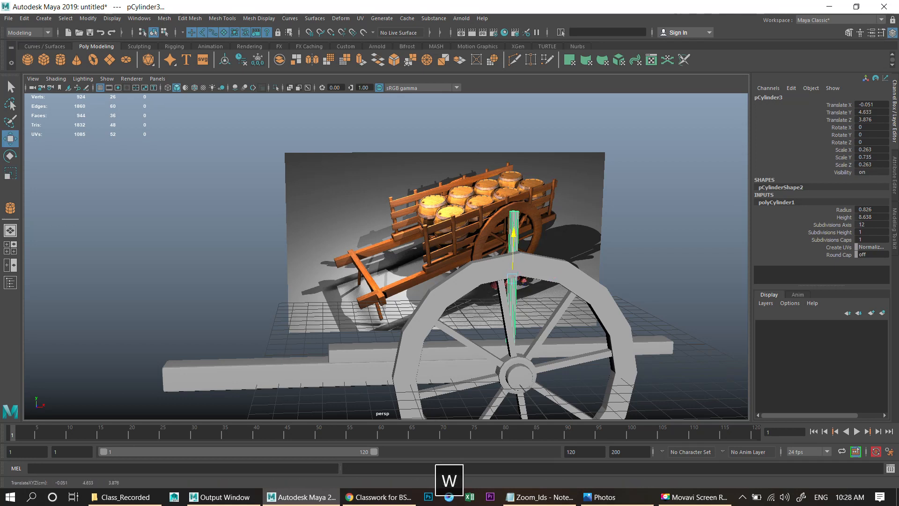
- Move the cylinder back along X to about -8.05 over the beam's end
{"action": "left_click_drag", "start_coordinate": [556, 278], "coordinate": [387, 281]}
{"action": "middle_click_drag", "start_coordinate": [387, 281], "coordinate": [412, 200], "text": "alt"}
{"action": "scroll", "coordinate": [475, 225], "scroll_direction": "up", "scroll_amount": 5, "text": "alt"}
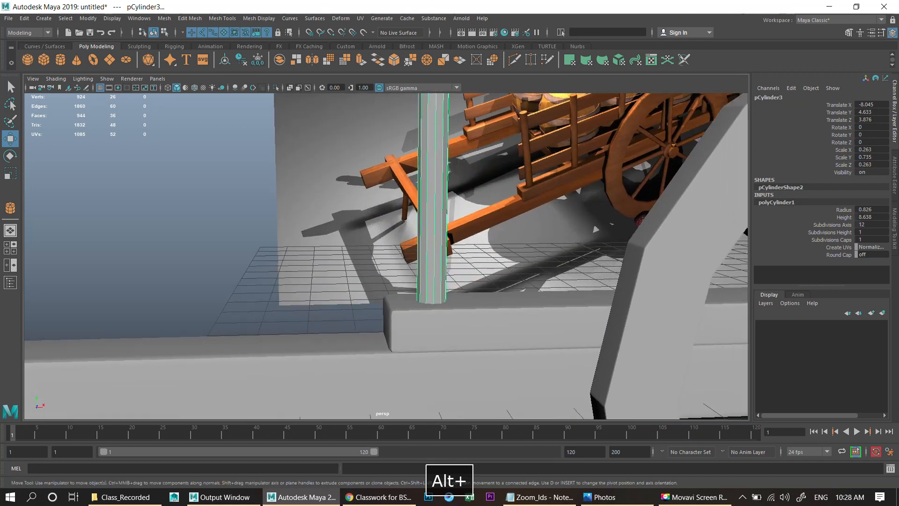
{"action": "scroll", "coordinate": [412, 199], "scroll_direction": "up", "scroll_amount": 2, "text": "alt"}
{"action": "left_click_drag", "start_coordinate": [412, 199], "coordinate": [398, 190], "text": "alt"}
- Select and delete the cylinder's bottom cap faces
{"action": "key", "text": "4"}
{"action": "right_click_drag", "start_coordinate": [419, 201], "coordinate": [419, 226]}
{"action": "scroll", "coordinate": [428, 234], "scroll_direction": "up", "scroll_amount": 4}
{"action": "left_click_drag", "start_coordinate": [520, 389], "coordinate": [403, 335]}
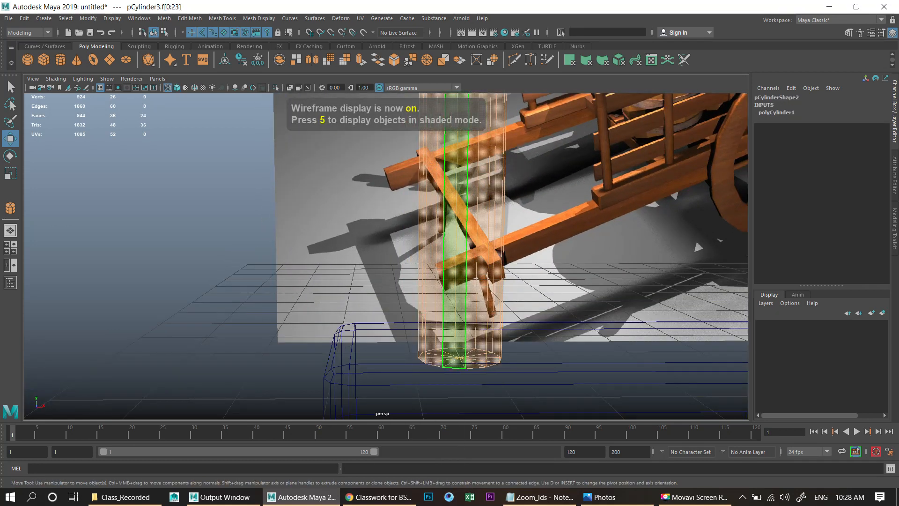
{"action": "left_click_drag", "start_coordinate": [534, 250], "coordinate": [399, 206], "text": "ctrl"}
{"action": "key", "text": "5"}
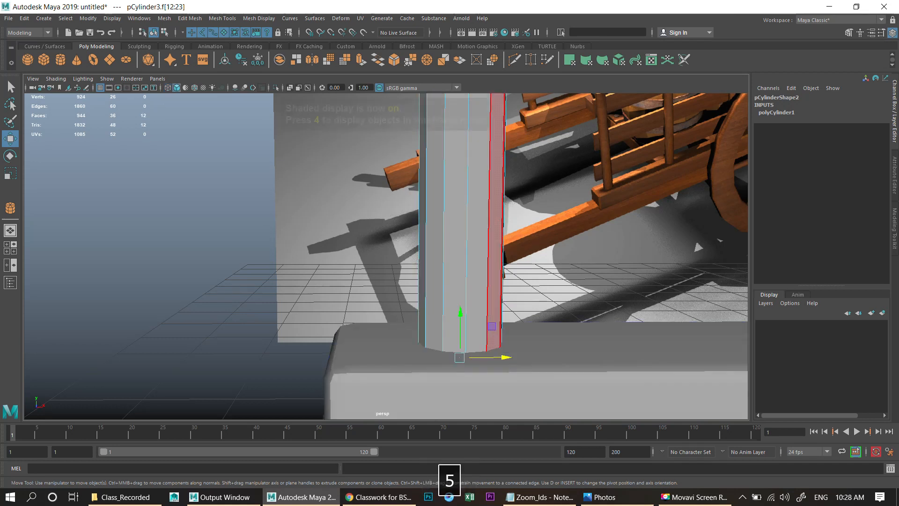
{"action": "scroll", "coordinate": [399, 211], "scroll_direction": "down", "scroll_amount": 5}
{"action": "middle_click_drag", "start_coordinate": [399, 210], "coordinate": [402, 306], "text": "alt"}
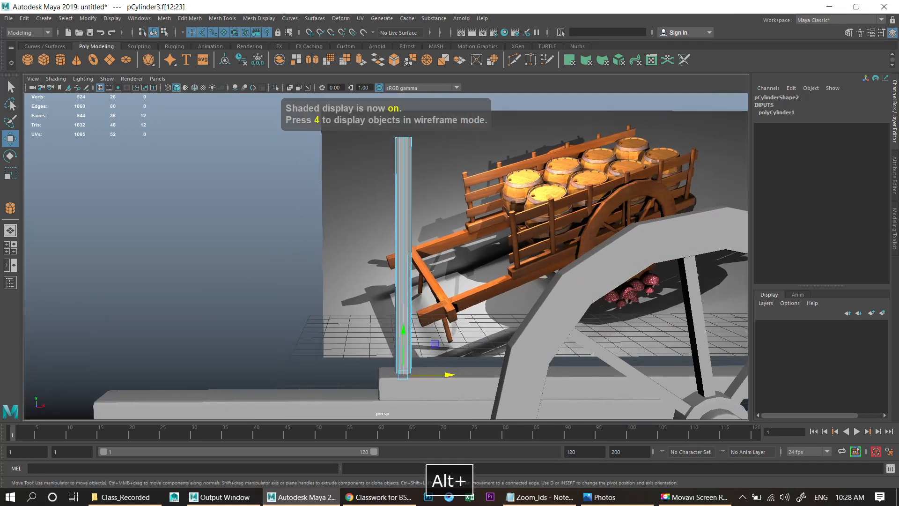
{"action": "key", "text": "BackSpace"}
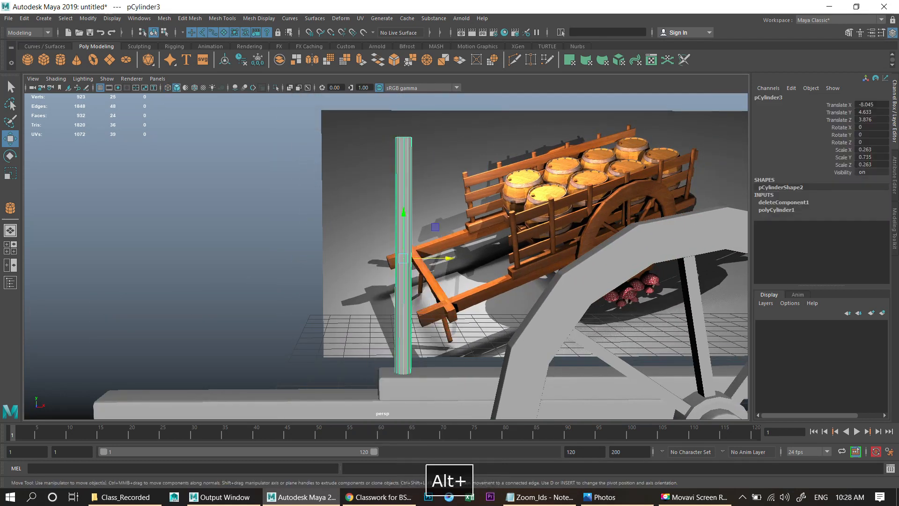
- Select the post's top edge loop and bevel it with a fraction of 0.2 and 2 segments
{"action": "right_click_drag", "start_coordinate": [435, 343], "coordinate": [422, 289], "text": "alt"}
{"action": "left_click_drag", "start_coordinate": [365, 206], "coordinate": [370, 255], "text": "alt"}
{"action": "right_click_drag", "start_coordinate": [328, 234], "coordinate": [381, 221], "text": "alt"}
{"action": "right_click_drag", "start_coordinate": [381, 221], "coordinate": [380, 197]}
{"action": "double_click", "coordinate": [367, 193]}
{"action": "middle_click_drag", "start_coordinate": [370, 197], "coordinate": [371, 257], "text": "alt"}
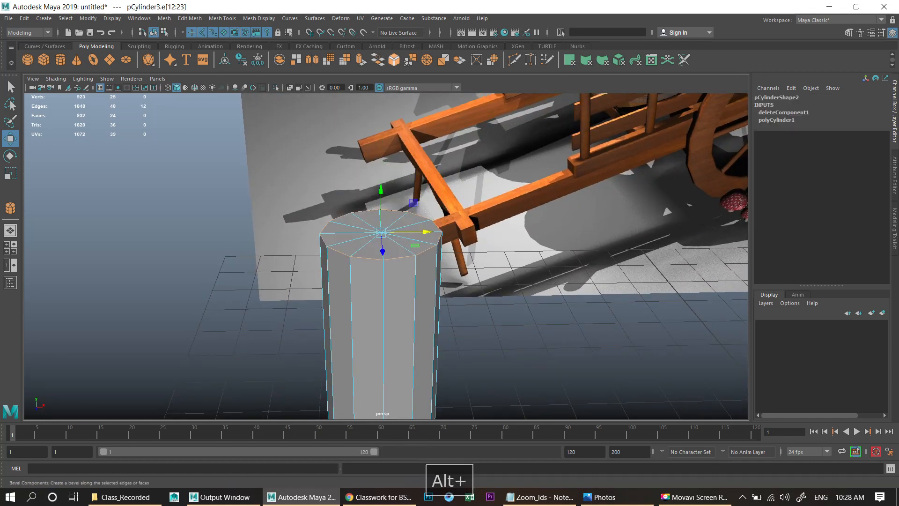
{"action": "left_click", "coordinate": [394, 60]}
{"action": "middle_click_drag", "start_coordinate": [414, 204], "coordinate": [398, 204]}
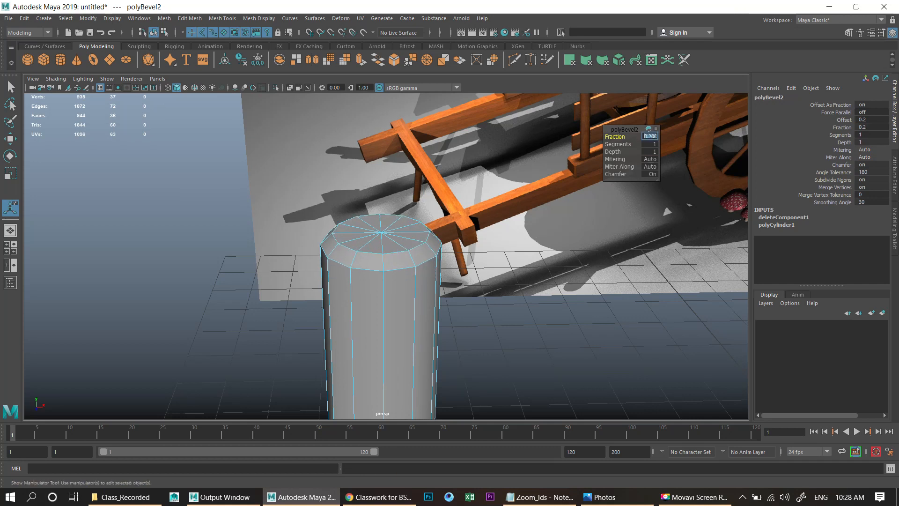
{"action": "key", "text": "Return"}
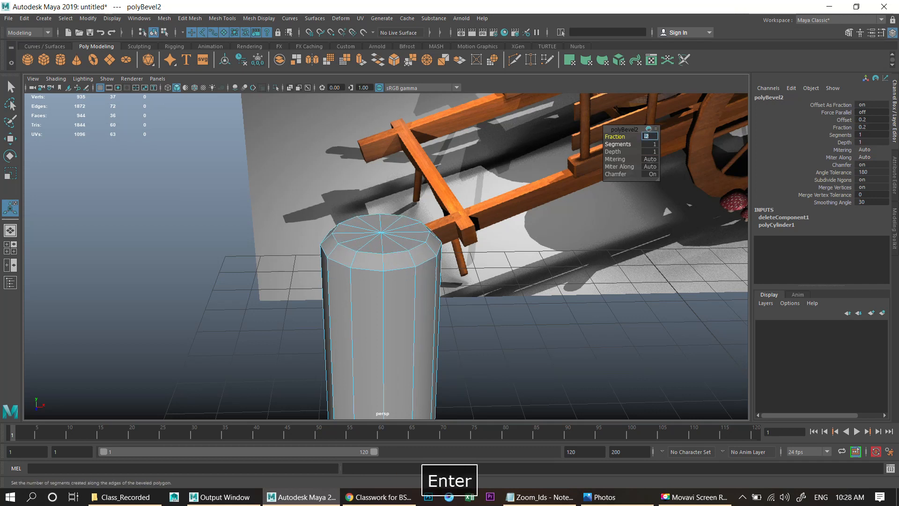
{"action": "left_click", "coordinate": [618, 144]}
{"action": "middle_click_drag", "start_coordinate": [567, 187], "coordinate": [575, 188]}
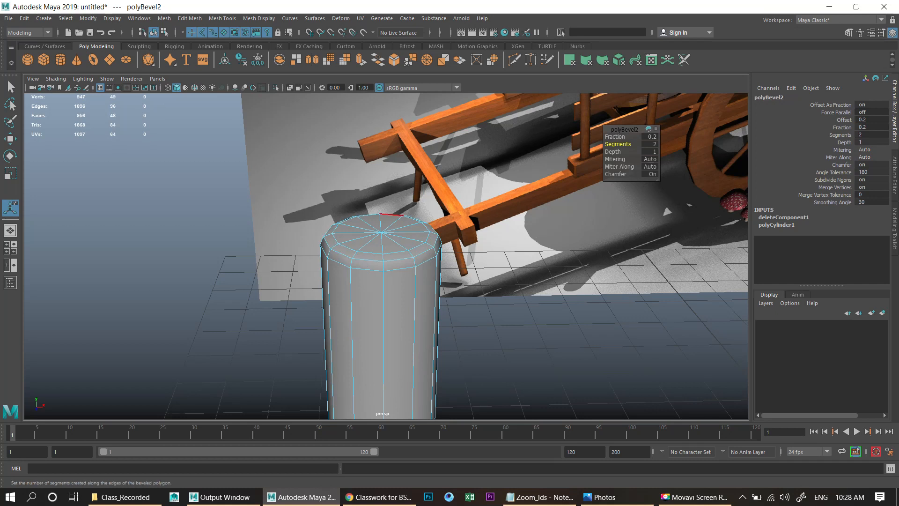
- Select the post and scale it to about 0.32 in X and Z and 0.89 in Y in the top view
{"action": "right_click_drag", "start_coordinate": [391, 224], "coordinate": [425, 205]}
{"action": "left_click", "coordinate": [492, 328]}
{"action": "scroll", "coordinate": [492, 328], "scroll_direction": "down", "scroll_amount": 12}
{"action": "middle_click_drag", "start_coordinate": [492, 328], "coordinate": [459, 286], "text": "alt"}
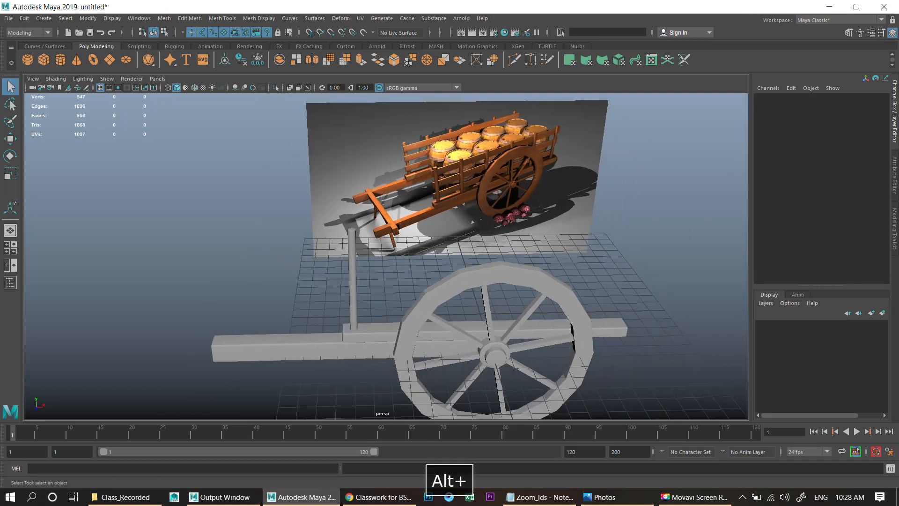
{"action": "left_click_drag", "start_coordinate": [459, 285], "coordinate": [460, 314], "text": "alt"}
{"action": "left_click", "coordinate": [352, 293]}
{"action": "scroll", "coordinate": [352, 293], "scroll_direction": "up", "scroll_amount": 4}
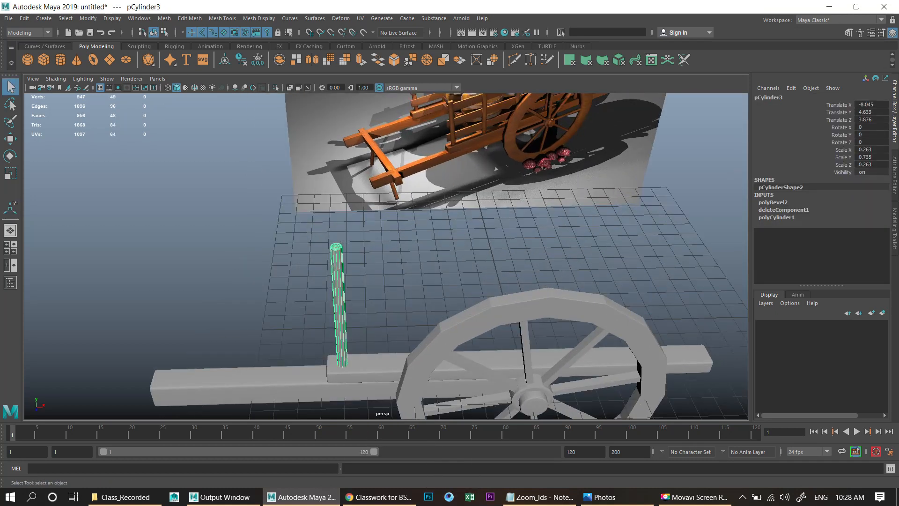
{"action": "key", "text": "space"}
{"action": "key", "text": "space"}
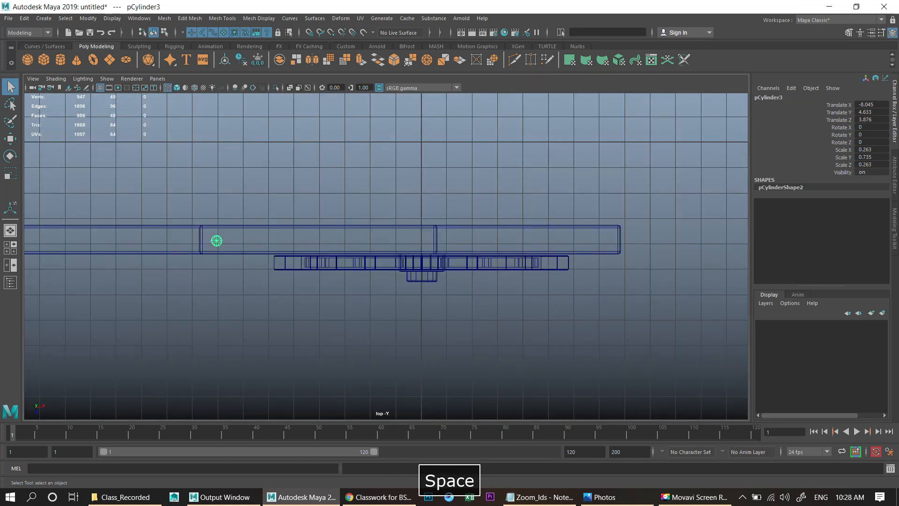
{"action": "key", "text": "w"}
{"action": "scroll", "coordinate": [387, 256], "scroll_direction": "up", "scroll_amount": 2}
{"action": "key", "text": "r"}
{"action": "left_click_drag", "start_coordinate": [186, 238], "coordinate": [197, 238]}
{"action": "key", "text": "w"}
{"action": "left_click_drag", "start_coordinate": [186, 283], "coordinate": [187, 283]}
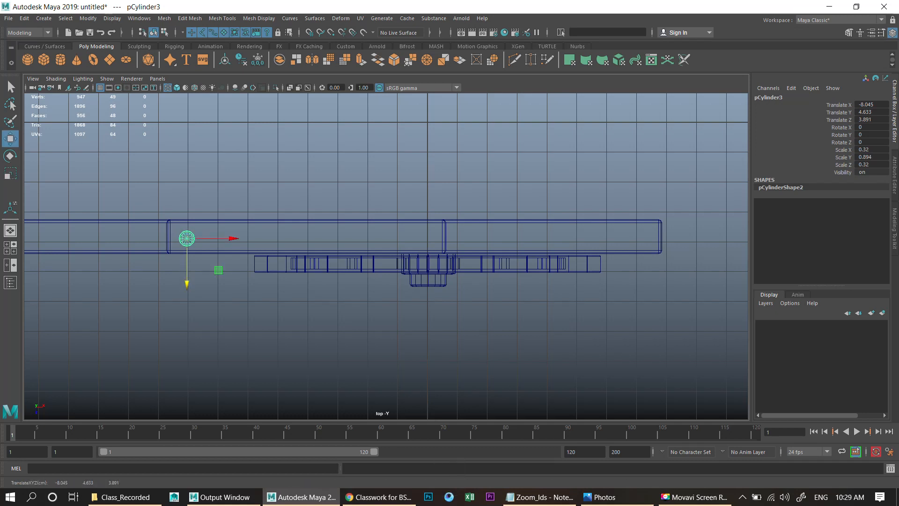
- Duplicate the post with transform to make a row of six posts spaced about 2.8 units apart along the beam
{"action": "key", "text": "shift+d"}
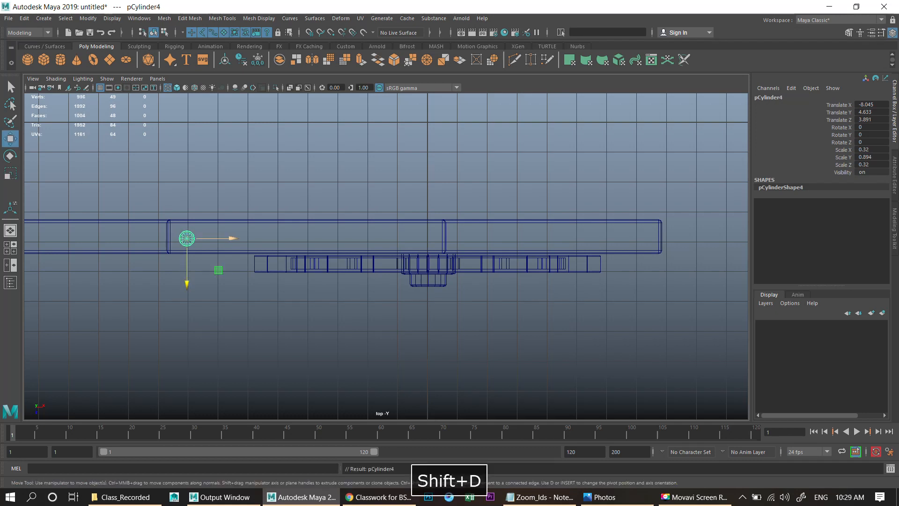
{"action": "left_click_drag", "start_coordinate": [221, 238], "coordinate": [272, 238]}
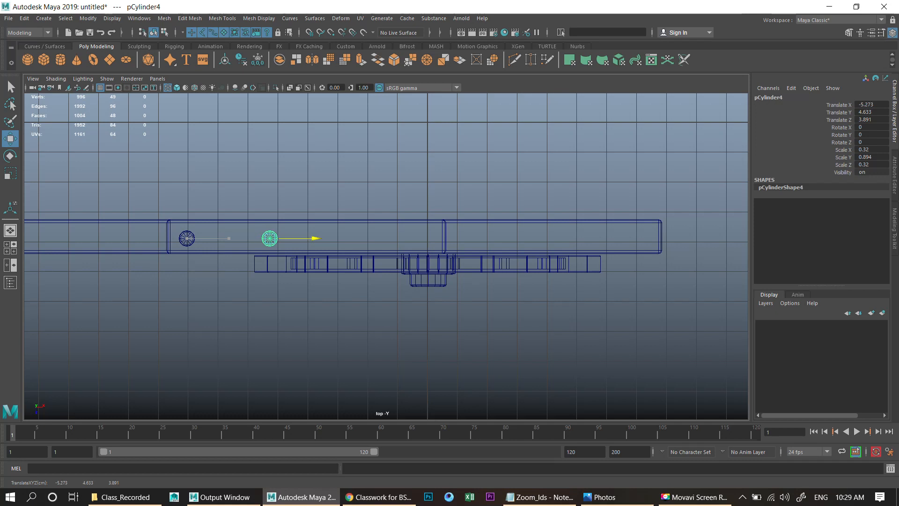
{"action": "key", "text": "shift+d"}
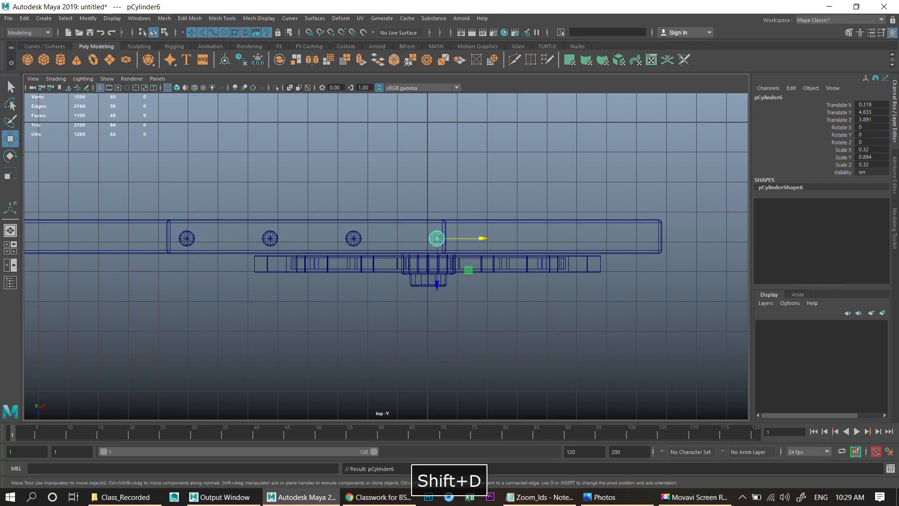
{"action": "key", "text": "shift+d"}
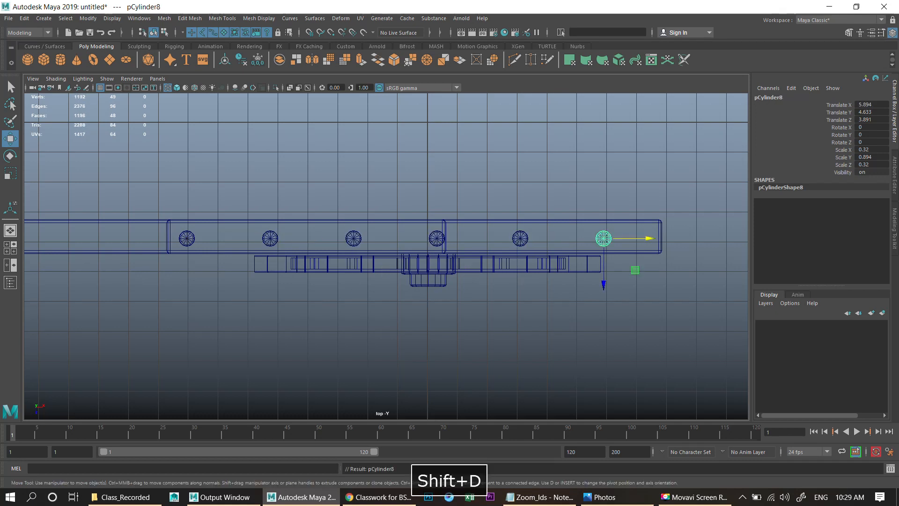
- Select the row of posts and shift them slightly along X
{"action": "left_click", "coordinate": [187, 238], "text": "shift"}
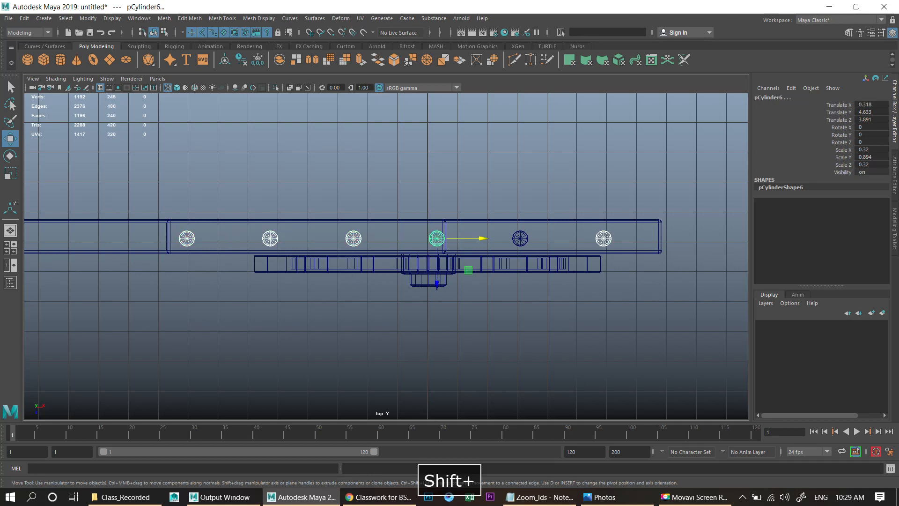
{"action": "left_click_drag", "start_coordinate": [548, 239], "coordinate": [563, 239]}
{"action": "key", "text": "space"}
{"action": "key", "text": "space"}
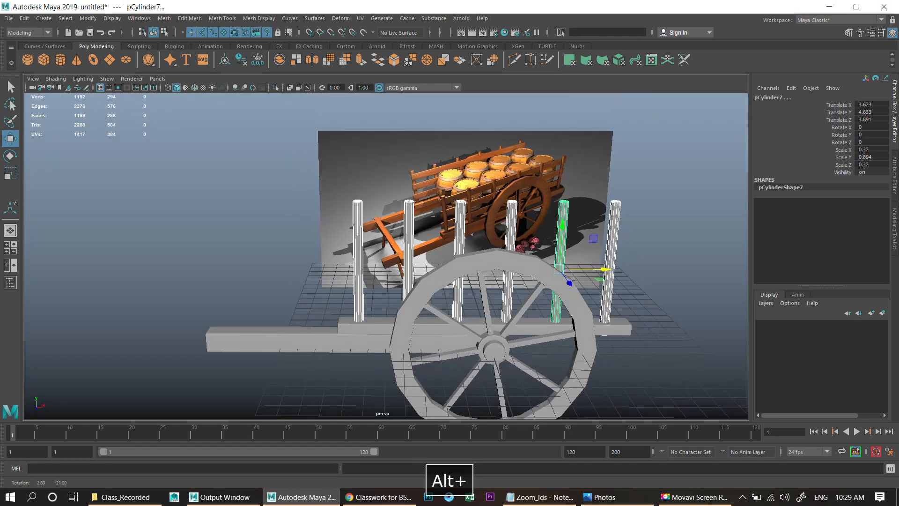
- Shorten the selected posts to a Y scale of about 0.7 so they sit on the beam
{"action": "left_click_drag", "start_coordinate": [408, 253], "coordinate": [459, 278], "text": "alt"}
{"action": "right_click_drag", "start_coordinate": [459, 279], "coordinate": [487, 281], "text": "alt"}
{"action": "key", "text": "r"}
{"action": "left_click_drag", "start_coordinate": [592, 214], "coordinate": [591, 223]}
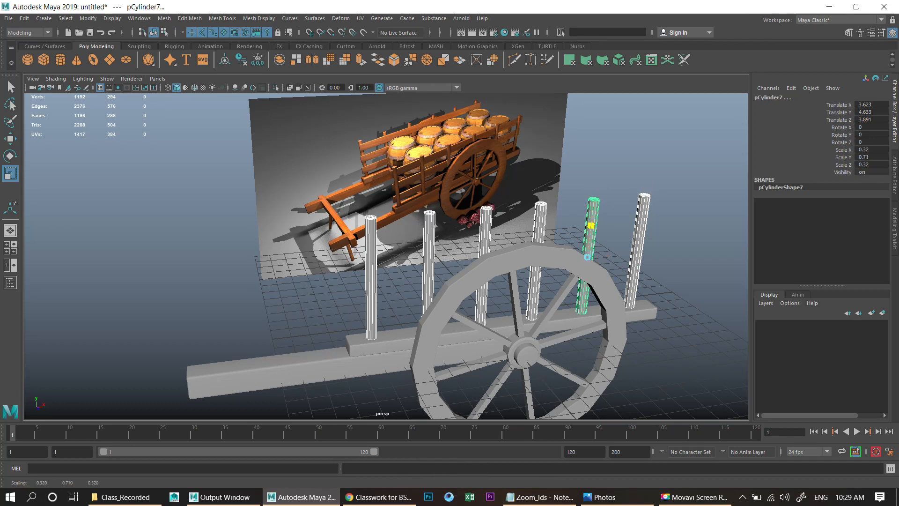
{"action": "key", "text": "w"}
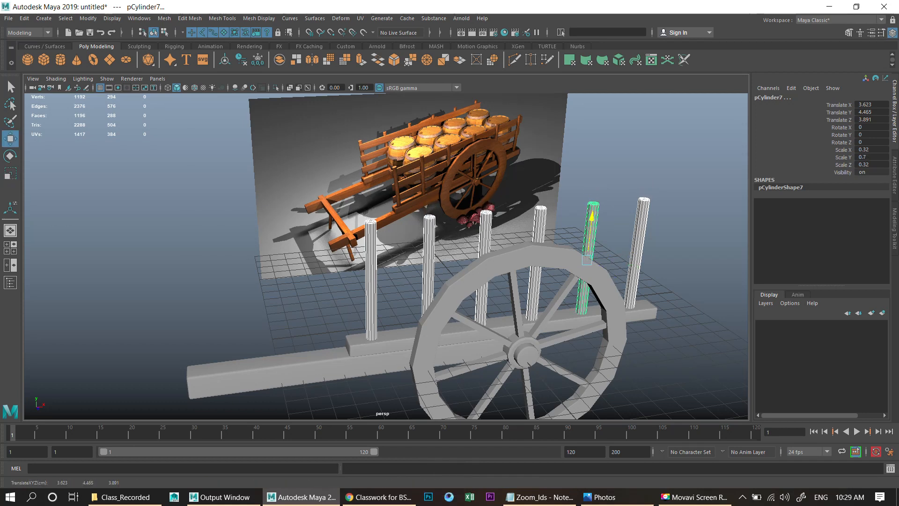
- Move the posts slightly along Z to about 3.97 to center them on the beam
{"action": "left_click", "coordinate": [619, 230]}
{"action": "scroll", "coordinate": [618, 229], "scroll_direction": "down", "scroll_amount": 3}
{"action": "left_click_drag", "start_coordinate": [619, 230], "coordinate": [718, 242], "text": "alt"}
{"action": "key", "text": "ctrl+z"}
{"action": "key", "text": "ctrl+z"}
{"action": "key", "text": "ctrl+z"}
{"action": "key", "text": "ctrl+z"}
{"action": "key", "text": "ctrl+z"}
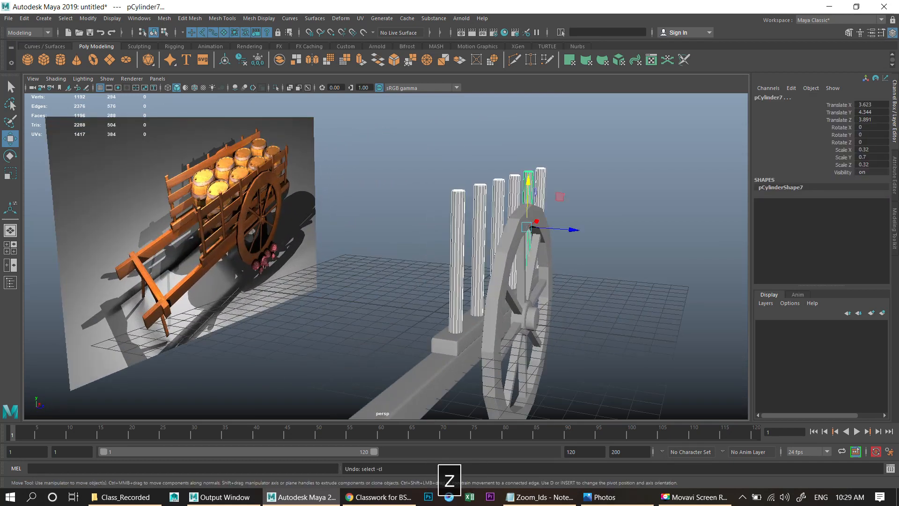
{"action": "left_click_drag", "start_coordinate": [529, 228], "coordinate": [531, 228]}
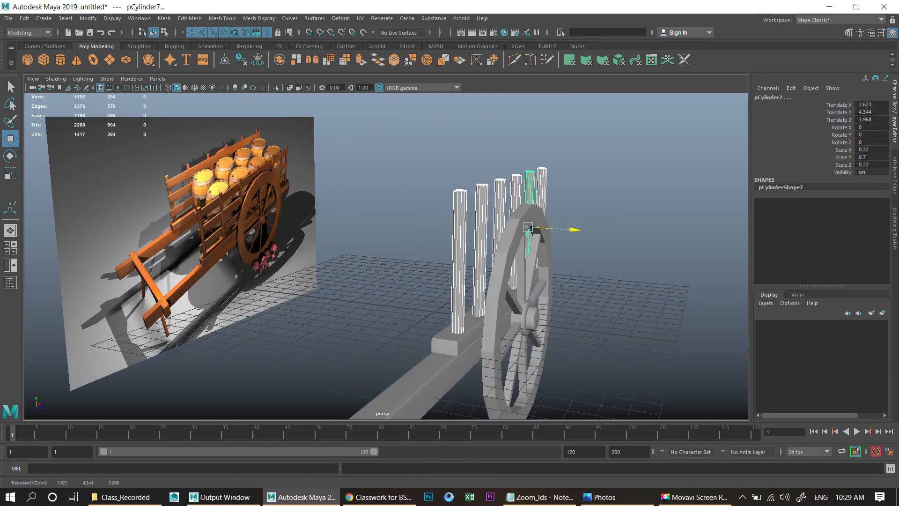
- Duplicate the base beam and slim the copy to a Z scale of about 0.33
{"action": "left_click", "coordinate": [619, 228]}
{"action": "scroll", "coordinate": [618, 228], "scroll_direction": "down", "scroll_amount": 4}
{"action": "left_click_drag", "start_coordinate": [618, 228], "coordinate": [649, 231], "text": "alt"}
{"action": "scroll", "coordinate": [614, 230], "scroll_direction": "up", "scroll_amount": 4}
{"action": "middle_click_drag", "start_coordinate": [649, 231], "coordinate": [632, 180], "text": "alt"}
{"action": "scroll", "coordinate": [510, 234], "scroll_direction": "up", "scroll_amount": 3}
{"action": "left_click", "coordinate": [512, 304]}
{"action": "left_click_drag", "start_coordinate": [511, 305], "coordinate": [356, 281], "text": "alt"}
{"action": "left_click", "coordinate": [431, 281]}
{"action": "left_click_drag", "start_coordinate": [431, 281], "coordinate": [403, 281], "text": "alt"}
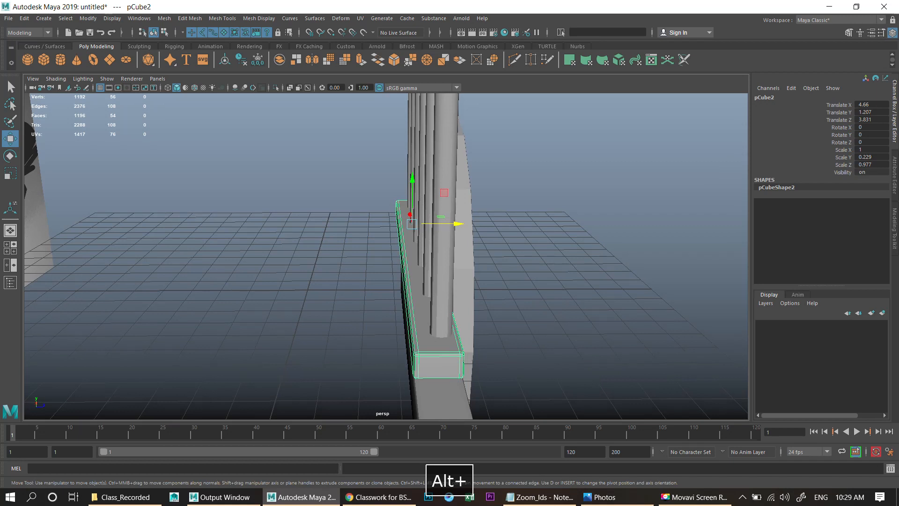
{"action": "key", "text": "ctrl+d"}
{"action": "key", "text": "r"}
{"action": "left_click_drag", "start_coordinate": [453, 225], "coordinate": [435, 224]}
{"action": "key", "text": "w"}
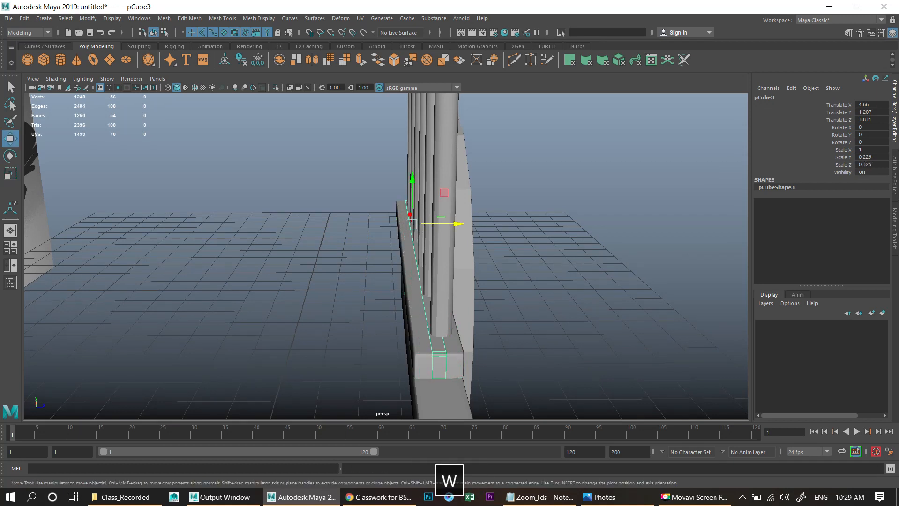
- Position the duplicated beam as a side rail across the posts at about Y 2.6, with scale Y 0.37 and Z 0.31
{"action": "left_click_drag", "start_coordinate": [413, 185], "coordinate": [412, 170]}
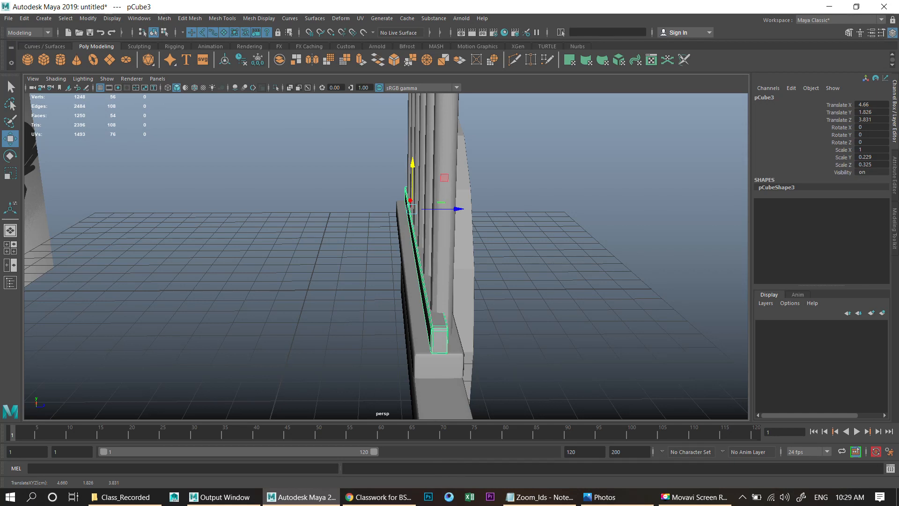
{"action": "left_click_drag", "start_coordinate": [455, 209], "coordinate": [446, 209]}
{"action": "key", "text": "r"}
{"action": "left_click_drag", "start_coordinate": [405, 167], "coordinate": [405, 132]}
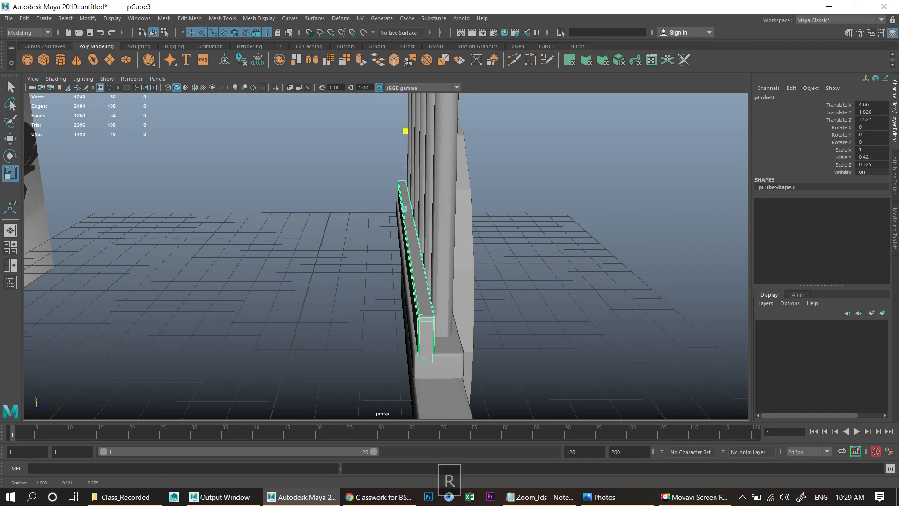
{"action": "left_click_drag", "start_coordinate": [405, 169], "coordinate": [452, 178], "text": "alt"}
{"action": "key", "text": "w"}
{"action": "left_click_drag", "start_coordinate": [325, 142], "coordinate": [253, 117]}
{"action": "key", "text": "w"}
{"action": "left_click_drag", "start_coordinate": [515, 175], "coordinate": [391, 179]}
{"action": "key", "text": "r"}
{"action": "left_click_drag", "start_coordinate": [574, 194], "coordinate": [681, 198]}
{"action": "key", "text": "r"}
{"action": "left_click_drag", "start_coordinate": [506, 176], "coordinate": [412, 184]}
{"action": "key", "text": "w"}
{"action": "scroll", "coordinate": [509, 177], "scroll_direction": "down", "scroll_amount": 4}
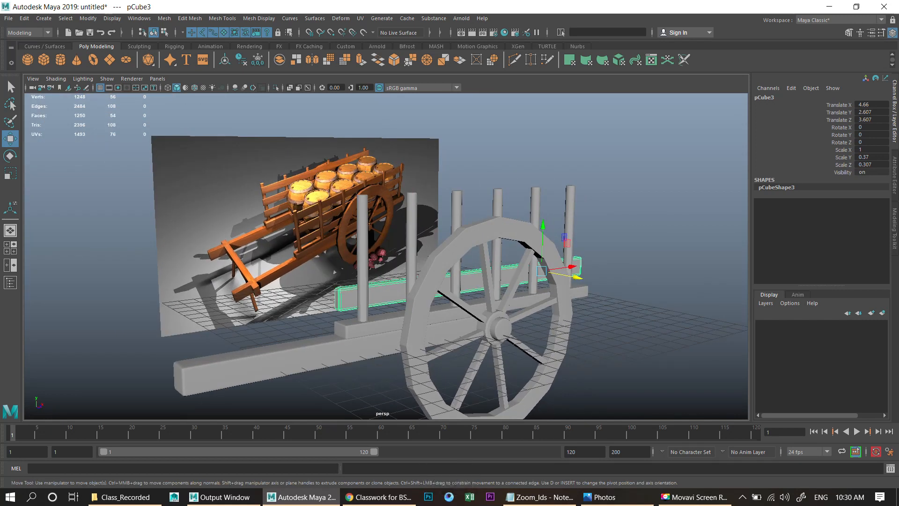
{"action": "key", "text": "alt+shift+d"}
{"action": "key", "text": "shift+d"}
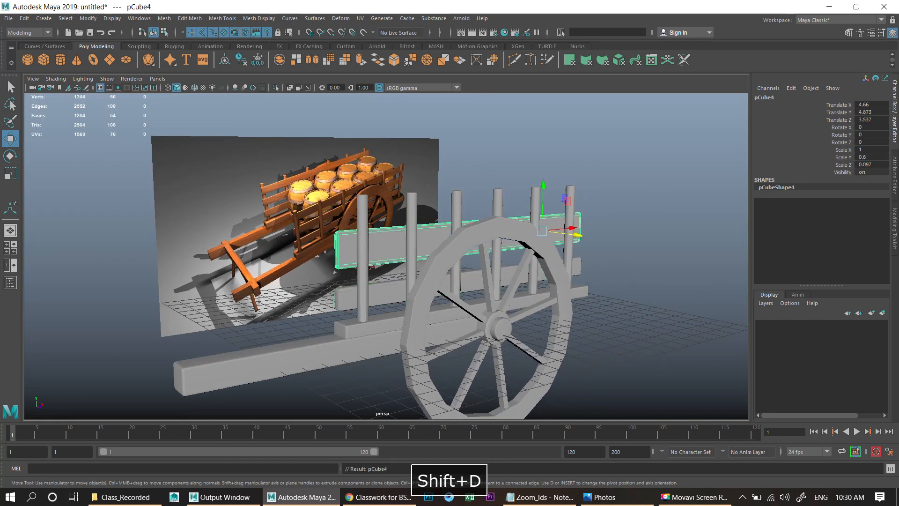
{"action": "key", "text": "z"}
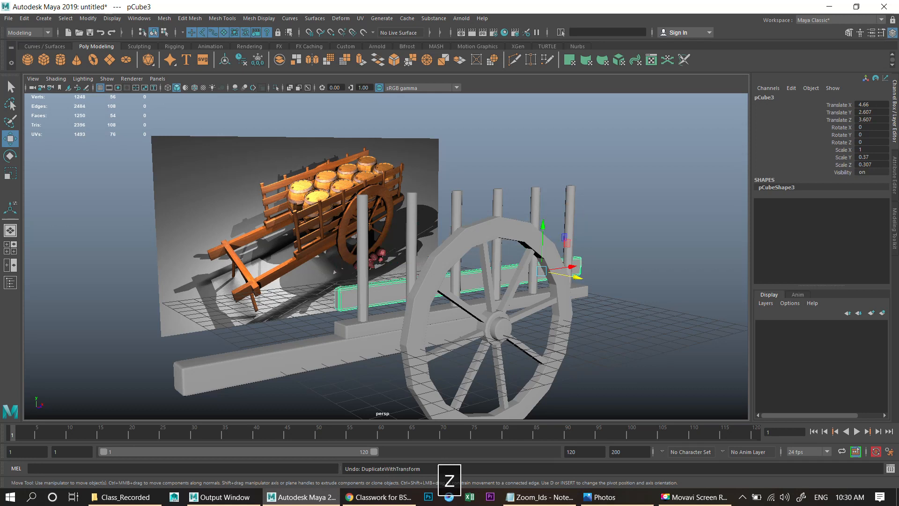
- Duplicate the rail upward with transform to stack further rails about 1.8 units apart
{"action": "key", "text": "shift+d"}
{"action": "left_click_drag", "start_coordinate": [543, 248], "coordinate": [543, 217]}
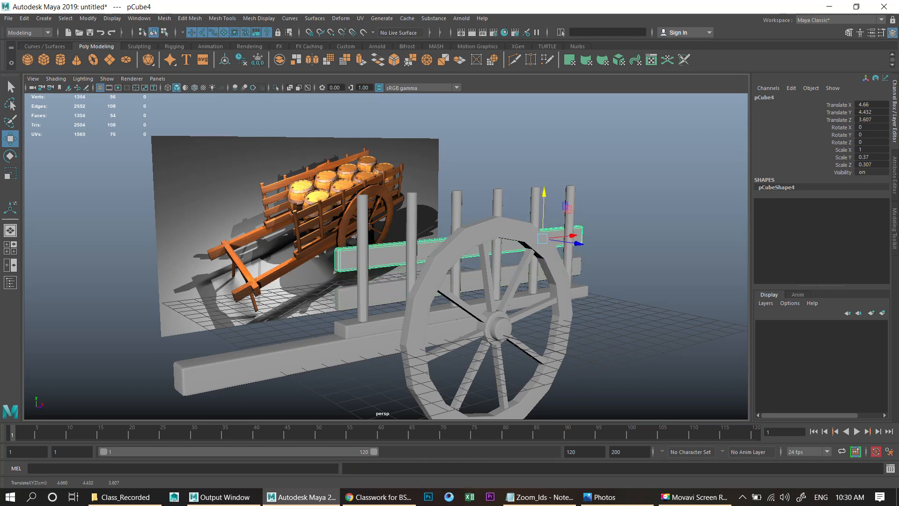
{"action": "key", "text": "shift+d"}
{"action": "left_click_drag", "start_coordinate": [543, 217], "coordinate": [523, 226], "text": "alt"}
{"action": "left_click", "coordinate": [609, 159]}
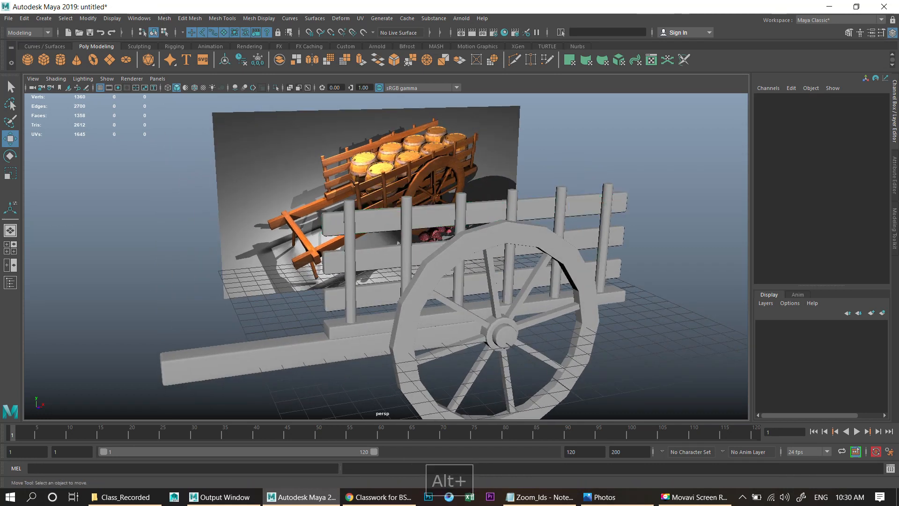
- Select the posts and slim them down to a width scale of about 0.23
{"action": "left_click_drag", "start_coordinate": [337, 248], "coordinate": [370, 262], "text": "alt"}
{"action": "scroll", "coordinate": [370, 262], "scroll_direction": "up", "scroll_amount": 4}
{"action": "left_click", "coordinate": [354, 262]}
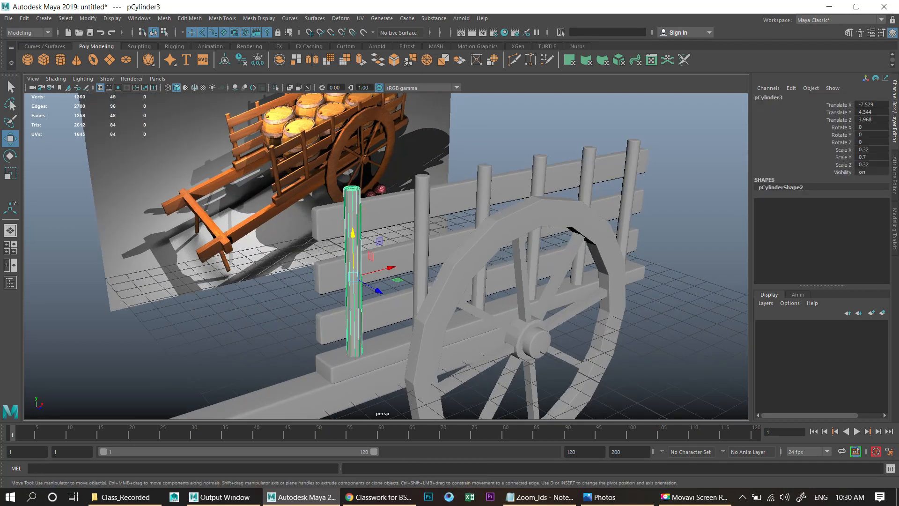
{"action": "key", "text": "shift+d"}
{"action": "key", "text": "shift+d"}
{"action": "key", "text": "shift+d"}
{"action": "key", "text": "shift+d"}
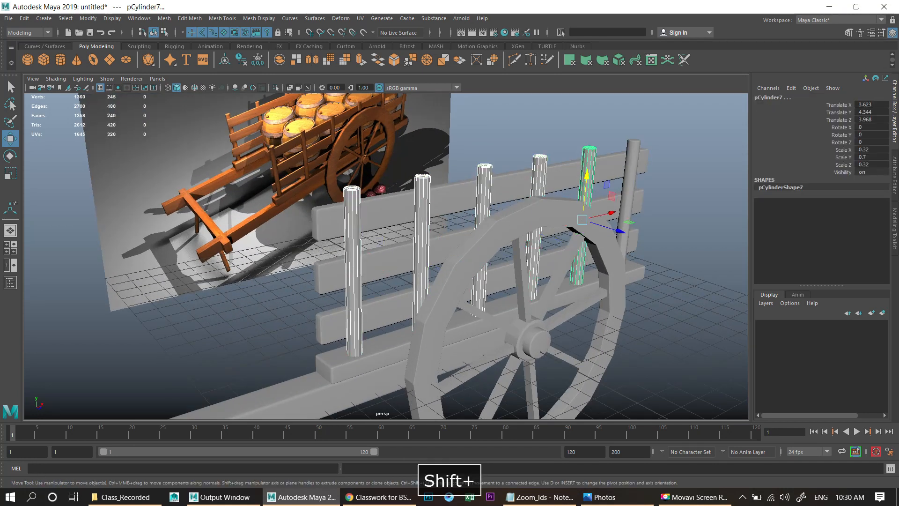
{"action": "left_click", "coordinate": [629, 187], "text": "shift"}
{"action": "key", "text": "r"}
{"action": "left_click_drag", "start_coordinate": [627, 209], "coordinate": [601, 210]}
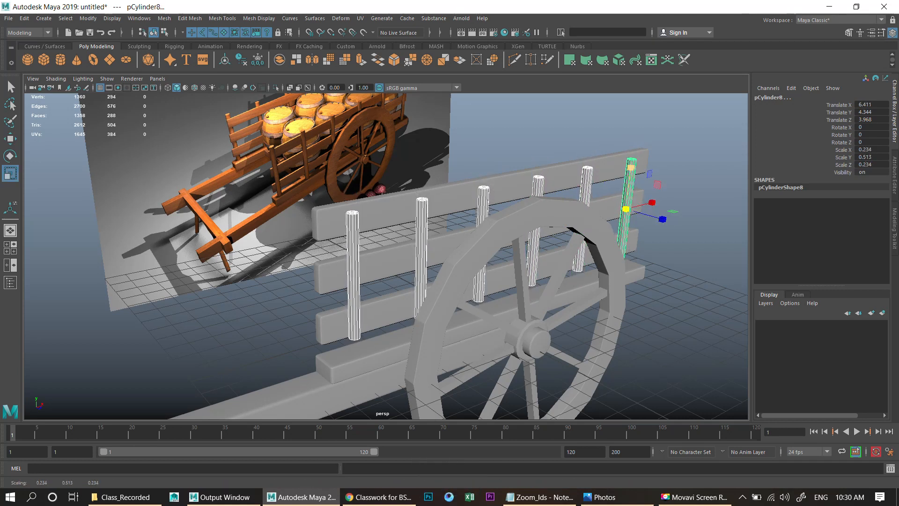
{"action": "left_click_drag", "start_coordinate": [631, 167], "coordinate": [632, 158]}
{"action": "left_click_drag", "start_coordinate": [627, 209], "coordinate": [630, 175]}
- Inspect the assembled posts and rails from around the cart
{"action": "key", "text": "w"}
{"action": "scroll", "coordinate": [623, 176], "scroll_direction": "down", "scroll_amount": 4, "text": "alt"}
{"action": "left_click", "coordinate": [651, 182]}
{"action": "scroll", "coordinate": [642, 179], "scroll_direction": "down", "scroll_amount": 4}
{"action": "scroll", "coordinate": [659, 187], "scroll_direction": "up", "scroll_amount": 4}
{"action": "scroll", "coordinate": [702, 189], "scroll_direction": "up", "scroll_amount": 5}
{"action": "middle_click_drag", "start_coordinate": [630, 175], "coordinate": [646, 129], "text": "alt"}
{"action": "scroll", "coordinate": [645, 129], "scroll_direction": "down", "scroll_amount": 2}
{"action": "left_click_drag", "start_coordinate": [645, 129], "coordinate": [736, 153], "text": "alt"}
{"action": "scroll", "coordinate": [736, 153], "scroll_direction": "down", "scroll_amount": 3}
{"action": "left_click_drag", "start_coordinate": [370, 131], "coordinate": [543, 424]}
{"action": "left_click_drag", "start_coordinate": [538, 299], "coordinate": [403, 281], "text": "alt"}
{"action": "scroll", "coordinate": [431, 293], "scroll_direction": "up", "scroll_amount": 6}
{"action": "scroll", "coordinate": [403, 281], "scroll_direction": "up", "scroll_amount": 3}
{"action": "middle_click_drag", "start_coordinate": [403, 281], "coordinate": [473, 318], "text": "alt"}
{"action": "scroll", "coordinate": [473, 319], "scroll_direction": "up", "scroll_amount": 3}
{"action": "left_click_drag", "start_coordinate": [473, 319], "coordinate": [421, 304], "text": "alt"}
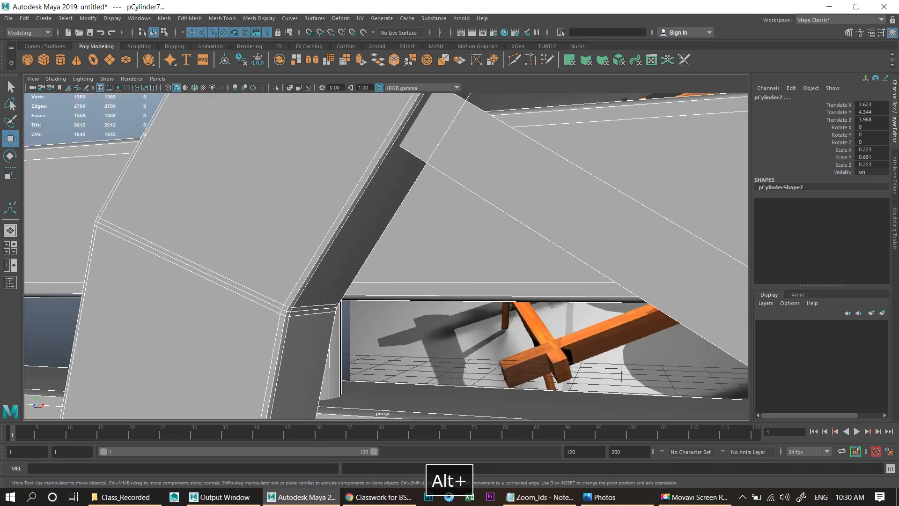
- Select the redundant edge loops on the wheel rim's segments and delete them
{"action": "right_click_drag", "start_coordinate": [271, 252], "coordinate": [271, 218]}
{"action": "double_click", "coordinate": [216, 273]}
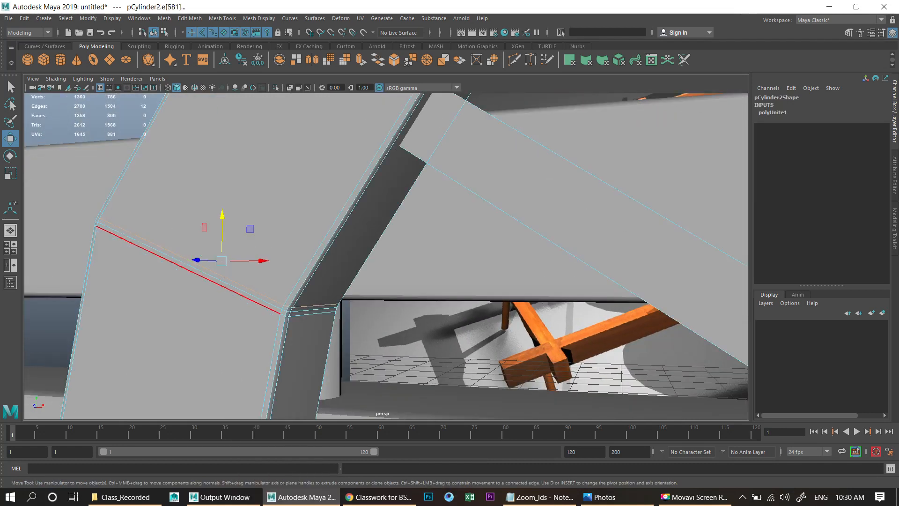
{"action": "double_click", "coordinate": [212, 282], "text": "shift"}
{"action": "scroll", "coordinate": [212, 282], "scroll_direction": "down", "scroll_amount": 5}
{"action": "middle_click_drag", "start_coordinate": [212, 282], "coordinate": [217, 373], "text": "alt"}
{"action": "scroll", "coordinate": [416, 173], "scroll_direction": "up", "scroll_amount": 5}
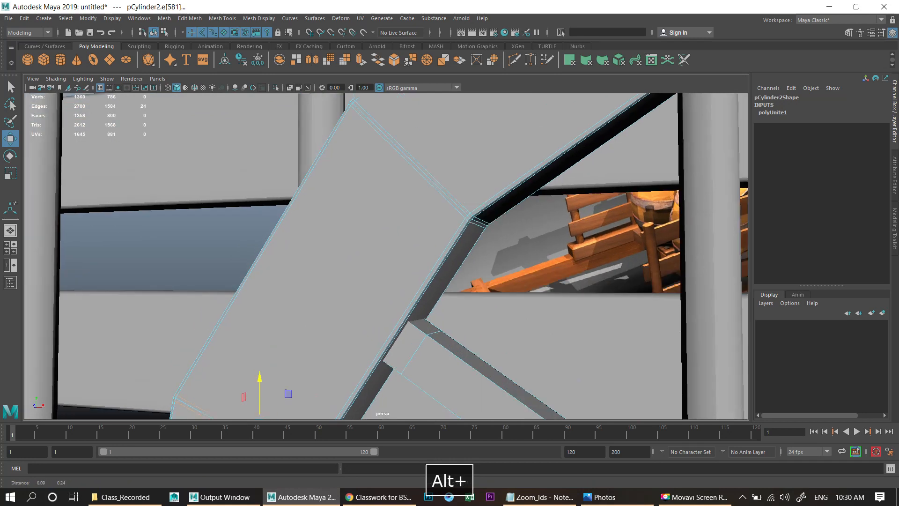
{"action": "double_click", "coordinate": [415, 175], "text": "shift"}
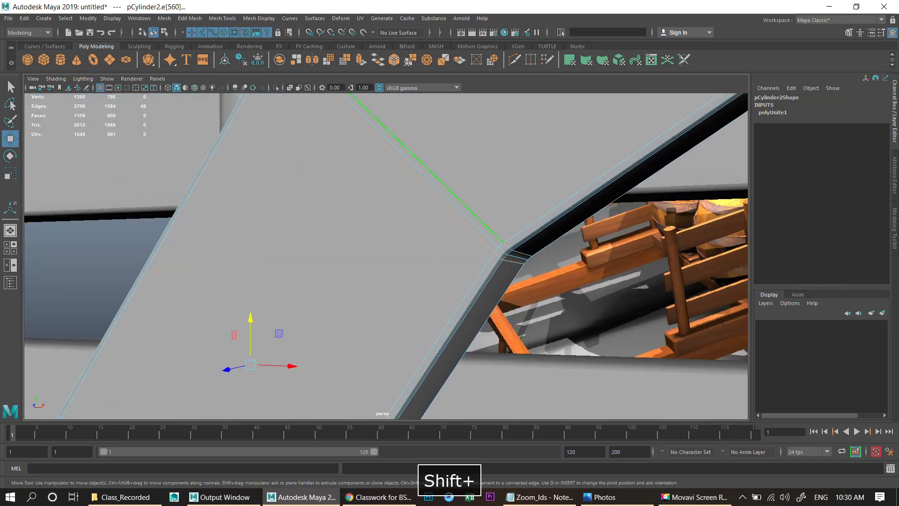
{"action": "scroll", "coordinate": [424, 170], "scroll_direction": "down", "scroll_amount": 5}
{"action": "middle_click_drag", "start_coordinate": [424, 170], "coordinate": [328, 243], "text": "alt"}
{"action": "scroll", "coordinate": [328, 244], "scroll_direction": "up", "scroll_amount": 2}
{"action": "double_click", "coordinate": [423, 194], "text": "shift"}
{"action": "scroll", "coordinate": [423, 194], "scroll_direction": "up", "scroll_amount": 2}
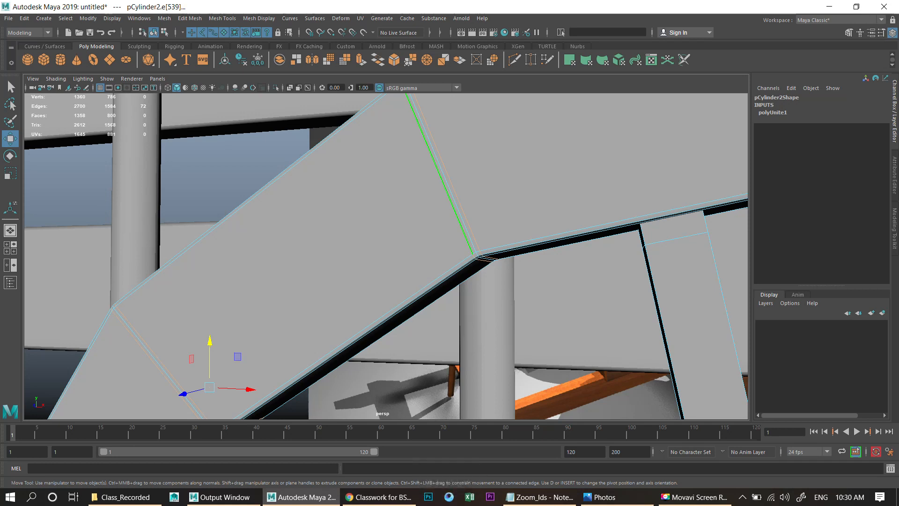
{"action": "scroll", "coordinate": [441, 173], "scroll_direction": "down", "scroll_amount": 5}
{"action": "middle_click_drag", "start_coordinate": [440, 174], "coordinate": [309, 218], "text": "alt"}
{"action": "scroll", "coordinate": [468, 197], "scroll_direction": "up", "scroll_amount": 4}
{"action": "double_click", "coordinate": [484, 195], "text": "shift"}
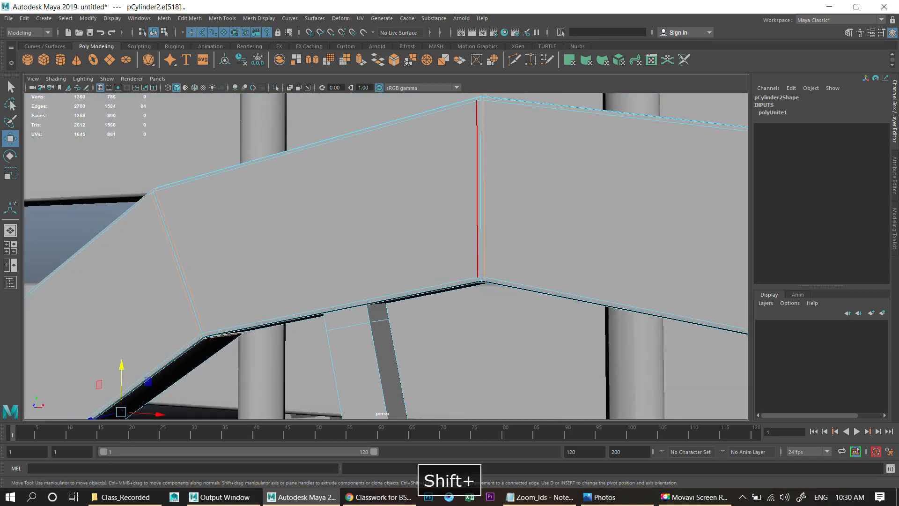
{"action": "double_click", "coordinate": [477, 193], "text": "shift"}
{"action": "scroll", "coordinate": [477, 193], "scroll_direction": "down", "scroll_amount": 5}
{"action": "middle_click_drag", "start_coordinate": [477, 193], "coordinate": [317, 157], "text": "alt"}
{"action": "scroll", "coordinate": [317, 157], "scroll_direction": "up", "scroll_amount": 7}
{"action": "double_click", "coordinate": [673, 203], "text": "shift"}
{"action": "right_click_drag", "start_coordinate": [645, 225], "coordinate": [600, 240], "text": "shift"}
{"action": "scroll", "coordinate": [595, 248], "scroll_direction": "down", "scroll_amount": 7}
{"action": "middle_click_drag", "start_coordinate": [548, 307], "coordinate": [523, 244], "text": "alt"}
{"action": "scroll", "coordinate": [523, 244], "scroll_direction": "up", "scroll_amount": 4}
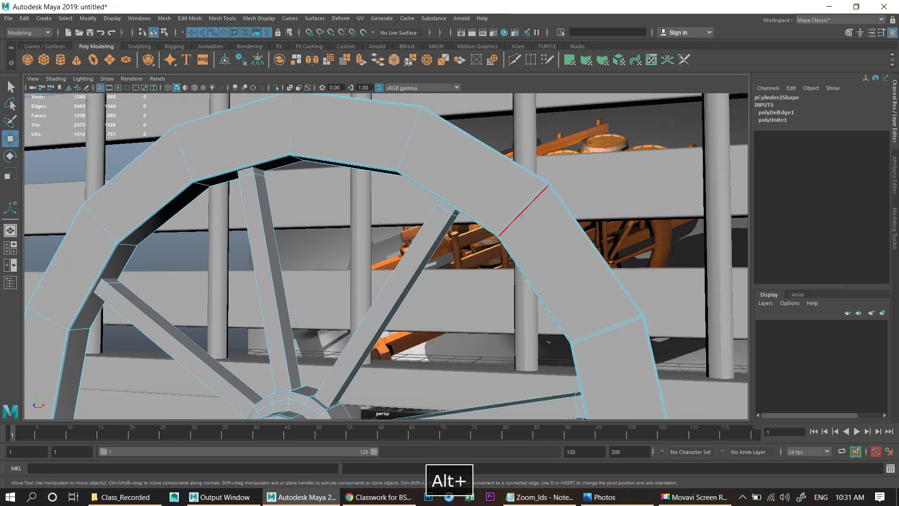
- Delete further redundant edge loops along the next segments of the wheel rim
{"action": "double_click", "coordinate": [524, 211]}
{"action": "scroll", "coordinate": [524, 212], "scroll_direction": "up", "scroll_amount": 5}
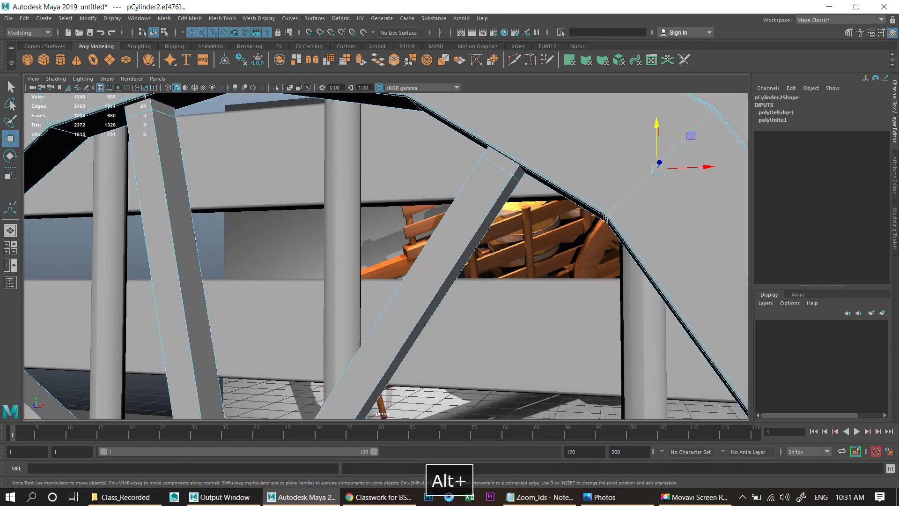
{"action": "middle_click_drag", "start_coordinate": [524, 212], "coordinate": [408, 129], "text": "alt"}
{"action": "double_click", "coordinate": [541, 202], "text": "shift"}
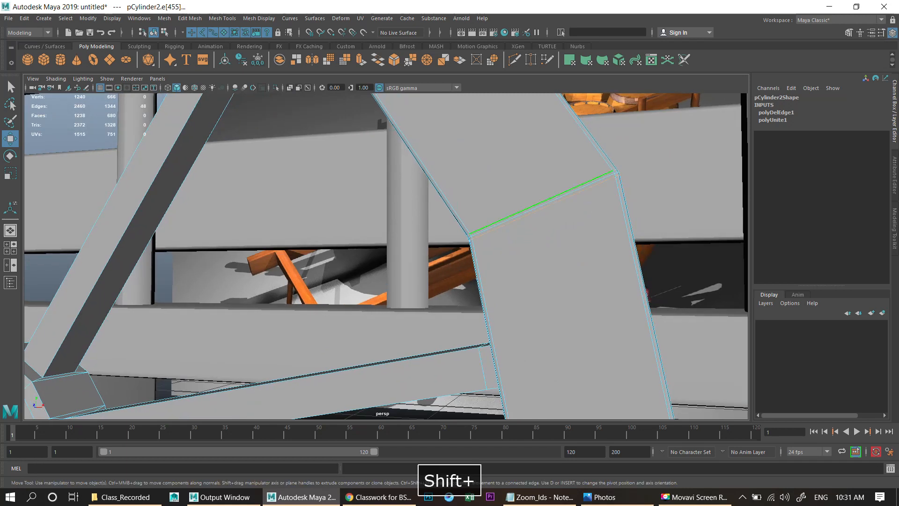
{"action": "scroll", "coordinate": [562, 346], "scroll_direction": "down", "scroll_amount": 4}
{"action": "middle_click_drag", "start_coordinate": [565, 370], "coordinate": [576, 230], "text": "alt"}
{"action": "scroll", "coordinate": [576, 229], "scroll_direction": "up", "scroll_amount": 6}
{"action": "double_click", "coordinate": [651, 252], "text": "shift"}
{"action": "double_click", "coordinate": [629, 244], "text": "shift"}
{"action": "right_click_drag", "start_coordinate": [629, 244], "coordinate": [585, 257], "text": "shift"}
{"action": "scroll", "coordinate": [584, 257], "scroll_direction": "down", "scroll_amount": 6}
{"action": "middle_click_drag", "start_coordinate": [584, 257], "coordinate": [630, 136], "text": "alt"}
{"action": "scroll", "coordinate": [630, 135], "scroll_direction": "up", "scroll_amount": 6}
{"action": "double_click", "coordinate": [613, 222]}
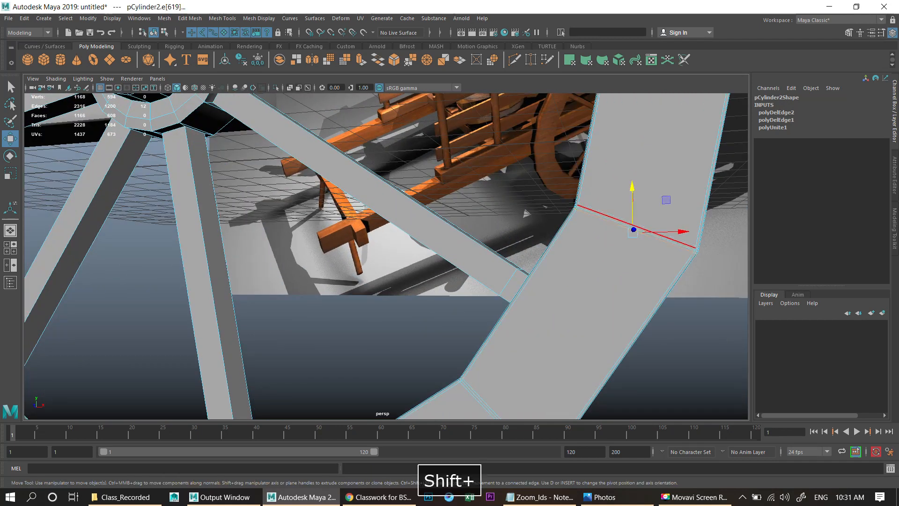
{"action": "middle_click_drag", "start_coordinate": [569, 324], "coordinate": [609, 187], "text": "alt"}
{"action": "scroll", "coordinate": [609, 188], "scroll_direction": "up", "scroll_amount": 4}
{"action": "double_click", "coordinate": [644, 312], "text": "shift"}
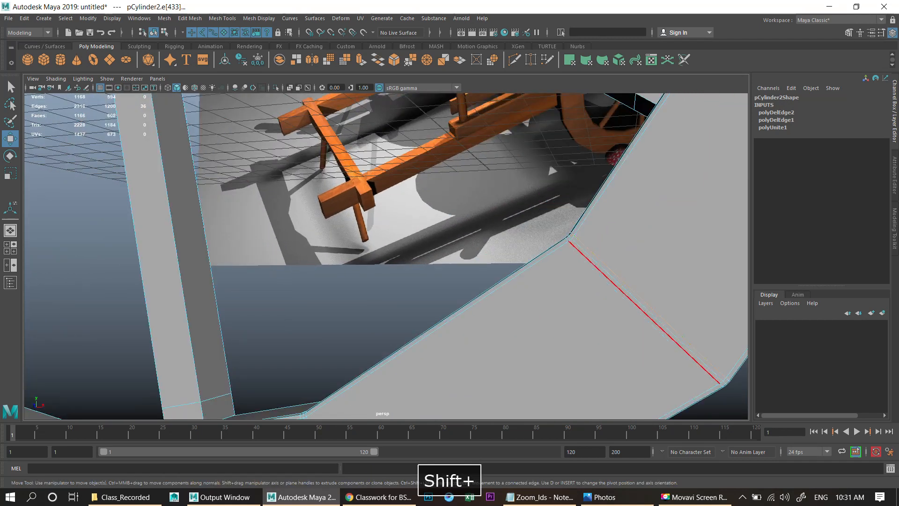
{"action": "right_click_drag", "start_coordinate": [601, 275], "coordinate": [548, 290], "text": "shift"}
{"action": "scroll", "coordinate": [546, 289], "scroll_direction": "down", "scroll_amount": 5}
{"action": "middle_click_drag", "start_coordinate": [543, 289], "coordinate": [656, 175], "text": "alt"}
{"action": "scroll", "coordinate": [656, 176], "scroll_direction": "up", "scroll_amount": 3}
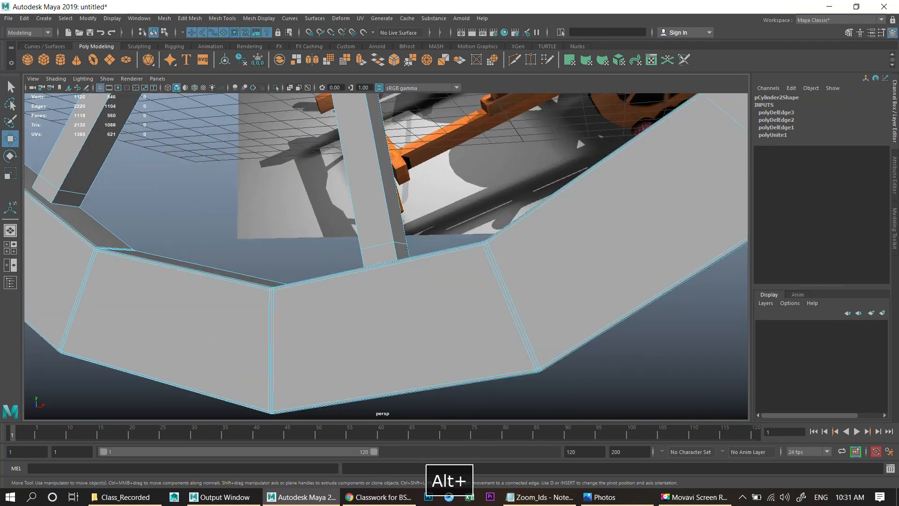
- Keep removing leftover edge loops while working around the wheel rim
{"action": "double_click", "coordinate": [514, 313]}
{"action": "scroll", "coordinate": [514, 313], "scroll_direction": "up", "scroll_amount": 4}
{"action": "double_click", "coordinate": [675, 306]}
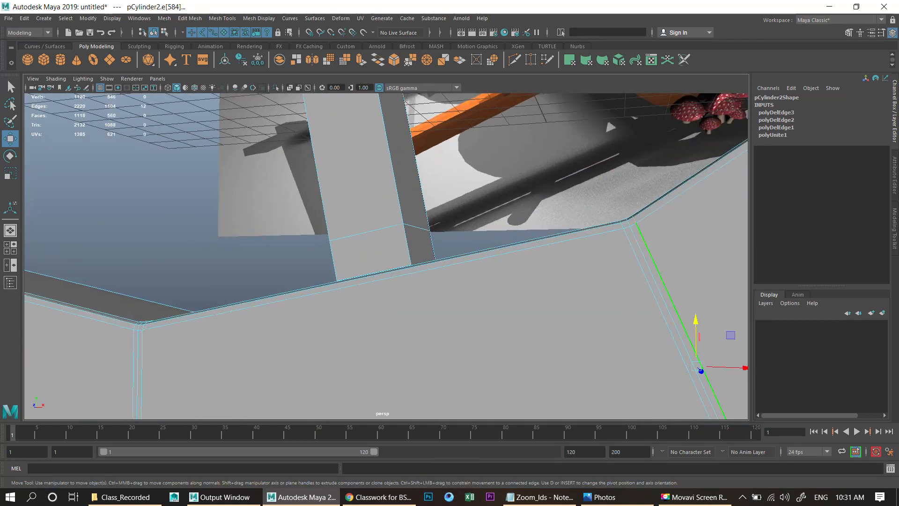
{"action": "double_click", "coordinate": [636, 255], "text": "shift"}
{"action": "right_click_drag", "start_coordinate": [636, 255], "coordinate": [588, 268], "text": "shift"}
{"action": "scroll", "coordinate": [587, 269], "scroll_direction": "down", "scroll_amount": 4}
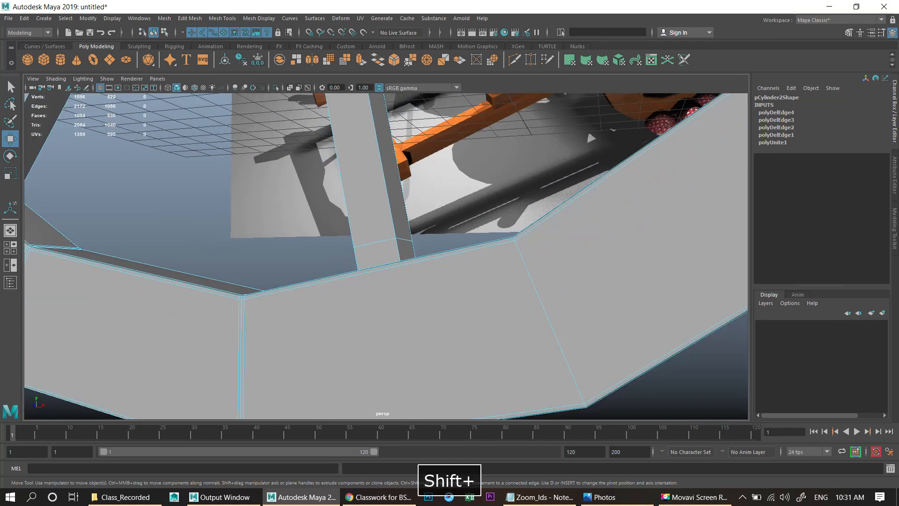
{"action": "middle_click_drag", "start_coordinate": [586, 270], "coordinate": [712, 185], "text": "alt"}
{"action": "scroll", "coordinate": [712, 185], "scroll_direction": "up", "scroll_amount": 4}
{"action": "scroll", "coordinate": [426, 266], "scroll_direction": "up", "scroll_amount": 2}
{"action": "double_click", "coordinate": [427, 266]}
{"action": "double_click", "coordinate": [413, 267], "text": "shift"}
{"action": "right_click_drag", "start_coordinate": [414, 267], "coordinate": [305, 311], "text": "shift"}
{"action": "scroll", "coordinate": [305, 311], "scroll_direction": "down", "scroll_amount": 4}
{"action": "left_click_drag", "start_coordinate": [305, 312], "coordinate": [253, 300], "text": "alt"}
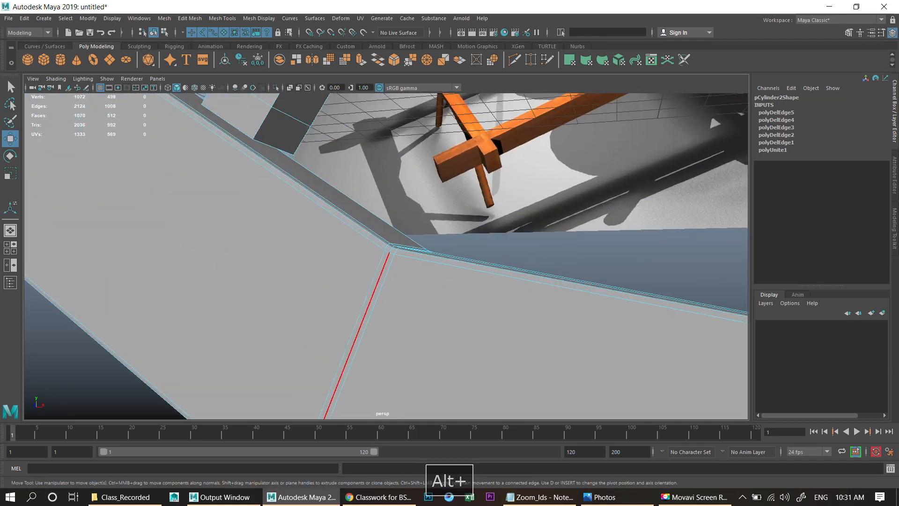
{"action": "double_click", "coordinate": [367, 323]}
{"action": "right_click_drag", "start_coordinate": [370, 291], "coordinate": [281, 327], "text": "shift"}
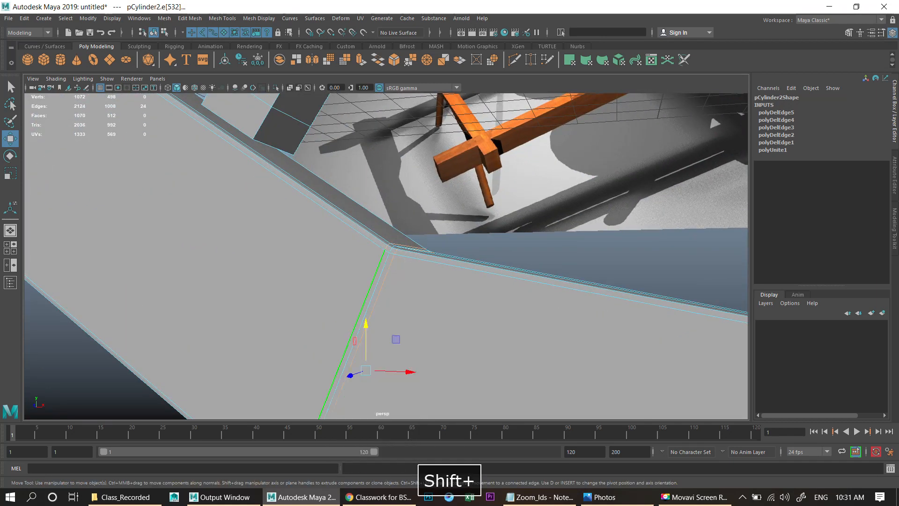
{"action": "scroll", "coordinate": [281, 327], "scroll_direction": "down", "scroll_amount": 3}
{"action": "left_click_drag", "start_coordinate": [281, 327], "coordinate": [324, 334], "text": "alt"}
{"action": "middle_click_drag", "start_coordinate": [323, 333], "coordinate": [473, 422], "text": "alt"}
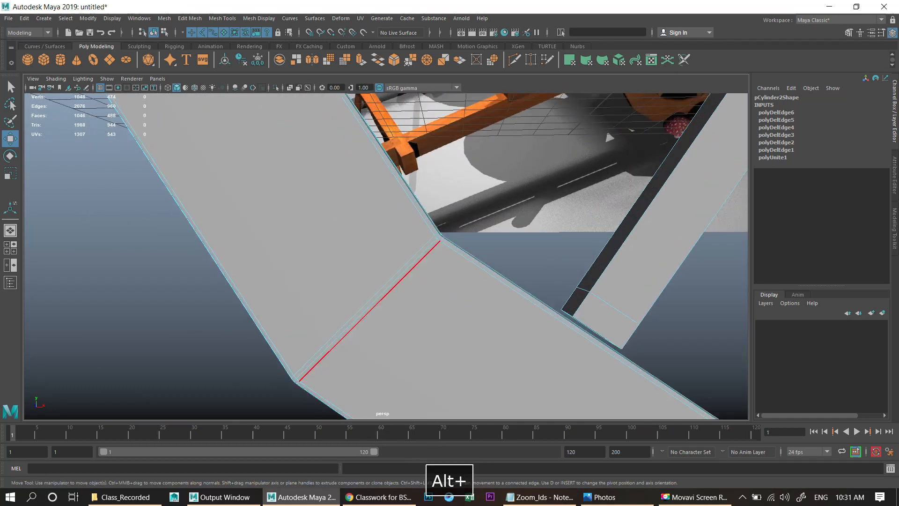
- Delete the last redundant edge loops to finish simplifying the wheel rim
{"action": "double_click", "coordinate": [391, 290]}
{"action": "double_click", "coordinate": [388, 282], "text": "shift"}
{"action": "right_click_drag", "start_coordinate": [387, 282], "coordinate": [340, 297], "text": "shift"}
{"action": "scroll", "coordinate": [340, 297], "scroll_direction": "down", "scroll_amount": 2}
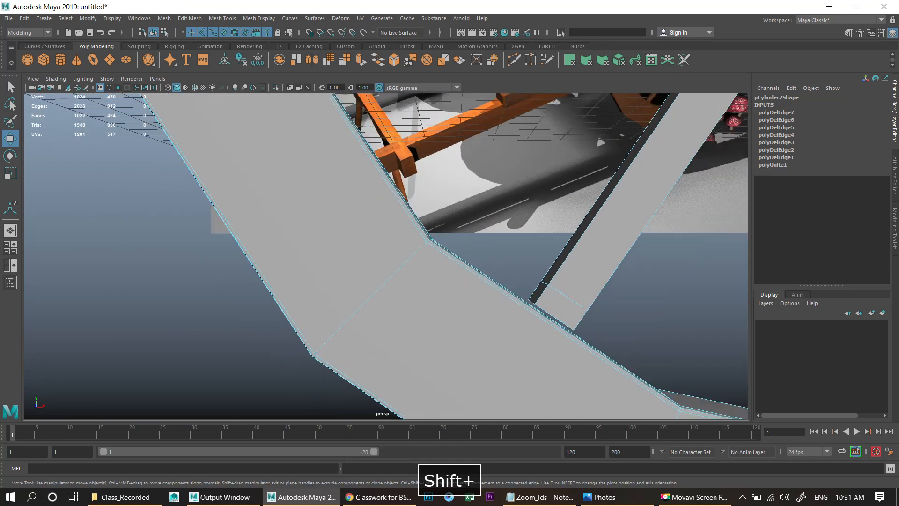
{"action": "middle_click_drag", "start_coordinate": [300, 293], "coordinate": [375, 430], "text": "alt"}
{"action": "double_click", "coordinate": [375, 326]}
{"action": "scroll", "coordinate": [382, 325], "scroll_direction": "up", "scroll_amount": 1}
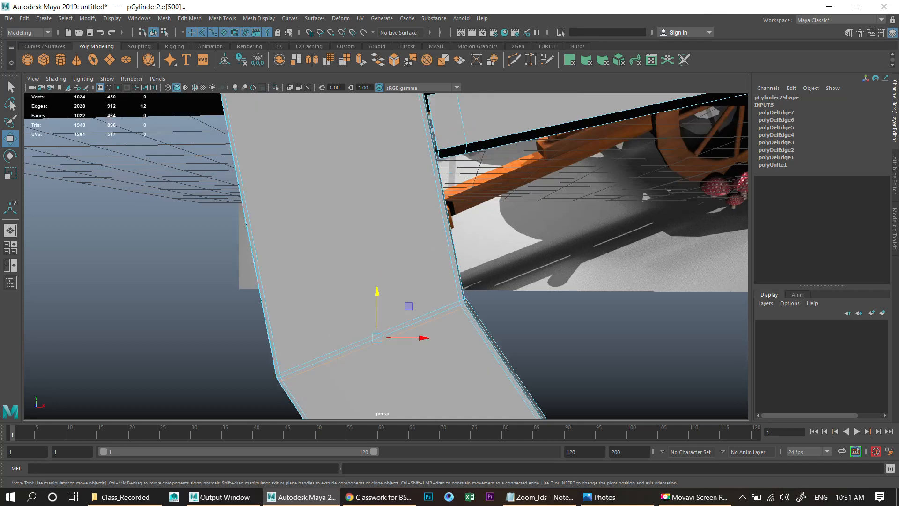
{"action": "right_click_drag", "start_coordinate": [448, 305], "coordinate": [403, 318], "text": "shift"}
{"action": "scroll", "coordinate": [403, 318], "scroll_direction": "down", "scroll_amount": 3}
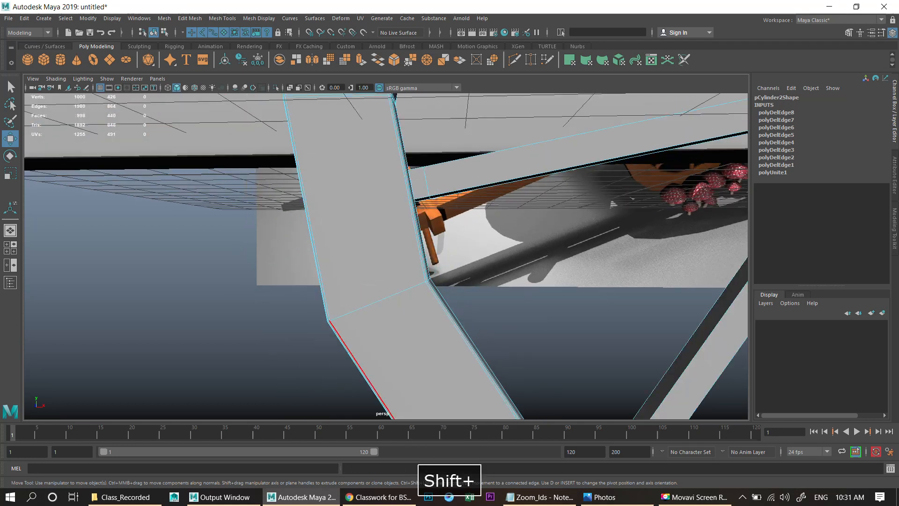
{"action": "middle_click_drag", "start_coordinate": [354, 164], "coordinate": [389, 431], "text": "alt"}
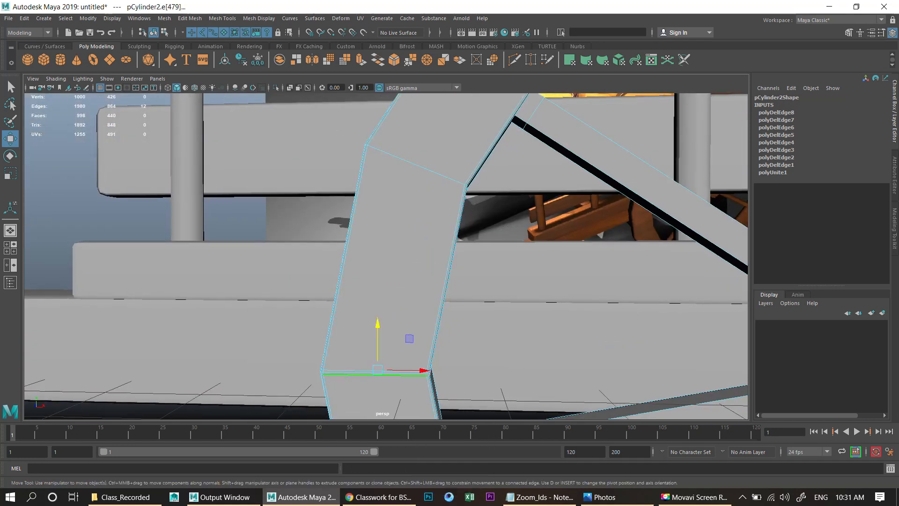
{"action": "double_click", "coordinate": [356, 370], "text": "shift"}
{"action": "right_click", "coordinate": [333, 322], "text": "shift"}
{"action": "right_click_drag", "start_coordinate": [333, 322], "coordinate": [288, 337], "text": "shift"}
{"action": "middle_click_drag", "start_coordinate": [328, 262], "coordinate": [325, 326], "text": "alt"}
{"action": "scroll", "coordinate": [325, 326], "scroll_direction": "down", "scroll_amount": 4}
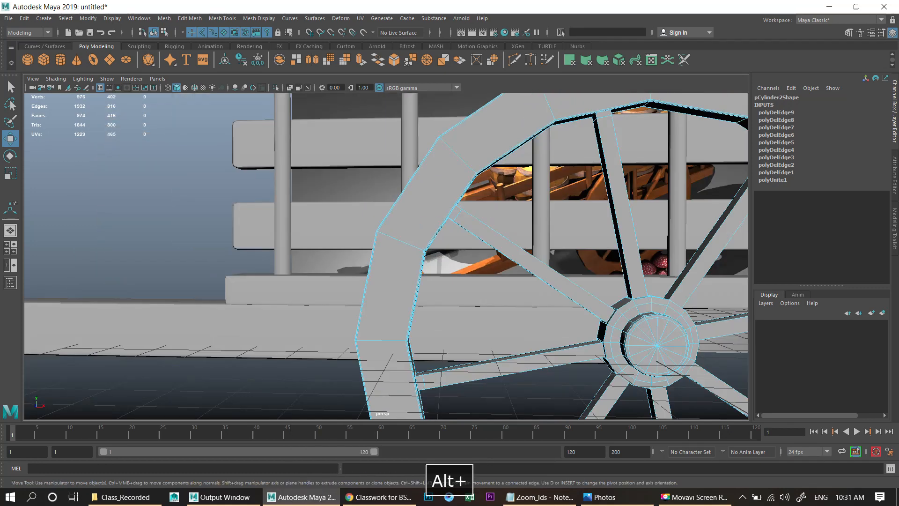
- Select all the cart side parts and group them
{"action": "scroll", "coordinate": [325, 326], "scroll_direction": "down", "scroll_amount": 5}
{"action": "left_click_drag", "start_coordinate": [426, 162], "coordinate": [495, 183], "text": "alt"}
{"action": "right_click_drag", "start_coordinate": [495, 184], "coordinate": [529, 162]}
{"action": "left_click_drag", "start_coordinate": [496, 188], "coordinate": [626, 184], "text": "alt"}
{"action": "scroll", "coordinate": [585, 184], "scroll_direction": "down", "scroll_amount": 4}
{"action": "left_click", "coordinate": [586, 184]}
{"action": "scroll", "coordinate": [586, 183], "scroll_direction": "down", "scroll_amount": 4}
{"action": "left_click_drag", "start_coordinate": [323, 129], "coordinate": [377, 377]}
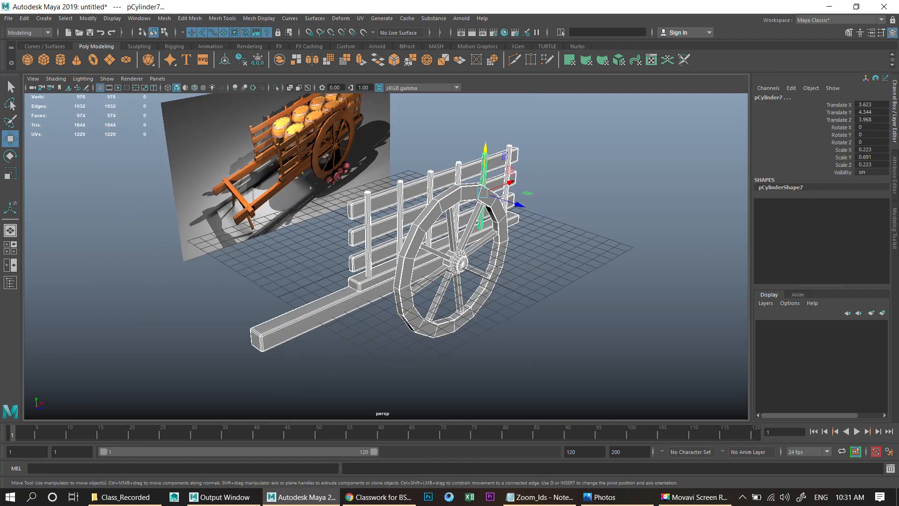
{"action": "key", "text": "ctrl+g"}
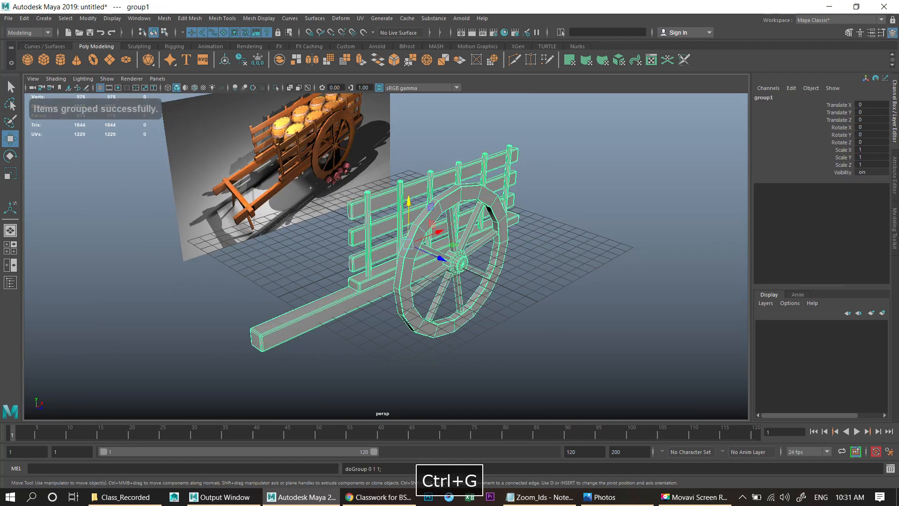
- Duplicate the group and set its Scale Z to -1 to mirror it
{"action": "left_click_drag", "start_coordinate": [379, 276], "coordinate": [419, 293], "text": "alt"}
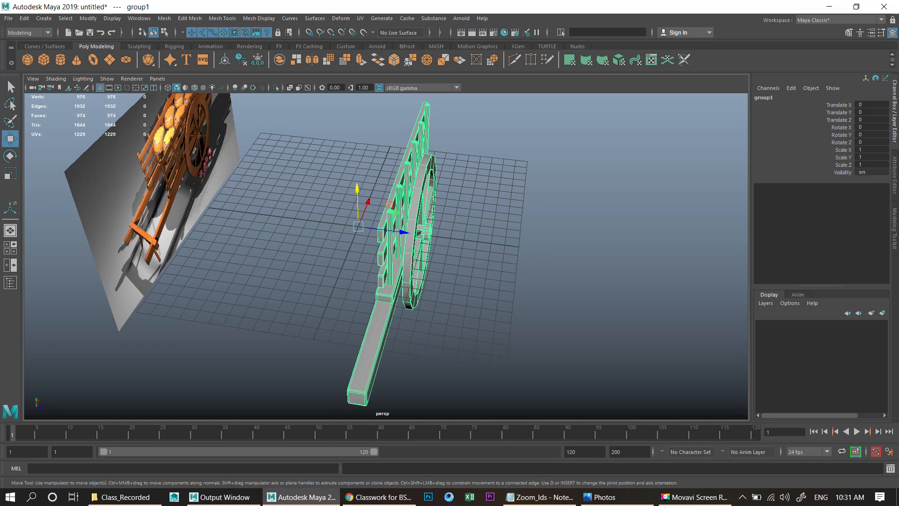
{"action": "left_click_drag", "start_coordinate": [420, 277], "coordinate": [429, 265], "text": "alt"}
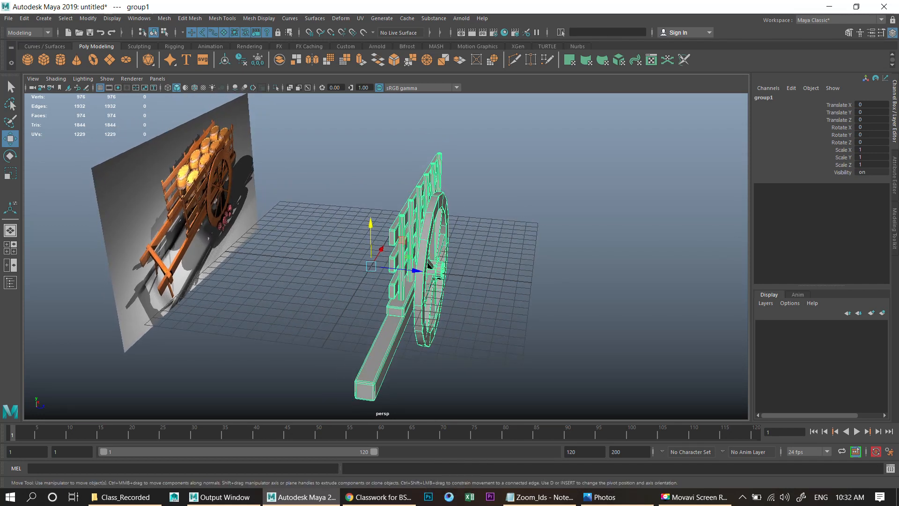
{"action": "key", "text": "ctrl+d"}
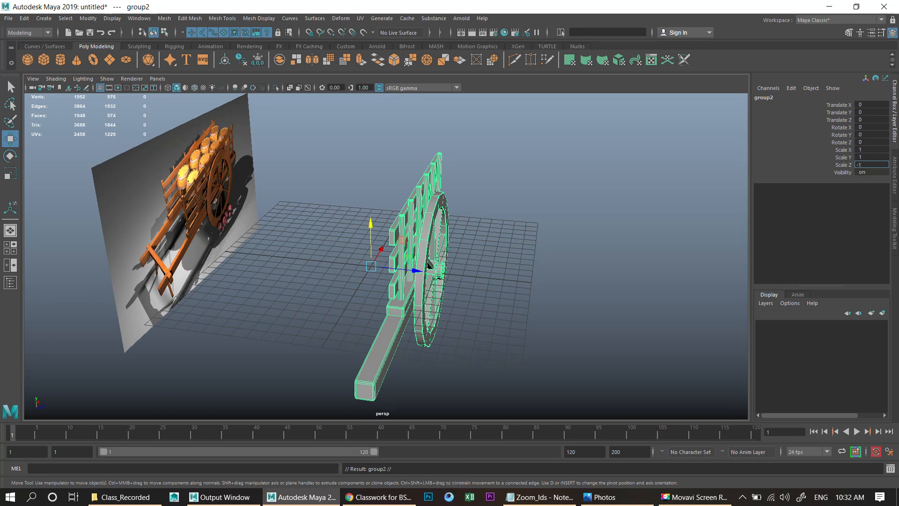
{"action": "key", "text": "Return"}
- Undo the mirroring, duplication and grouping
{"action": "scroll", "coordinate": [386, 256], "scroll_direction": "down", "scroll_amount": 3}
{"action": "left_click_drag", "start_coordinate": [386, 256], "coordinate": [445, 267], "text": "alt"}
{"action": "left_click", "coordinate": [539, 216]}
{"action": "key", "text": "z"}
{"action": "key", "text": "z"}
{"action": "key", "text": "z"}
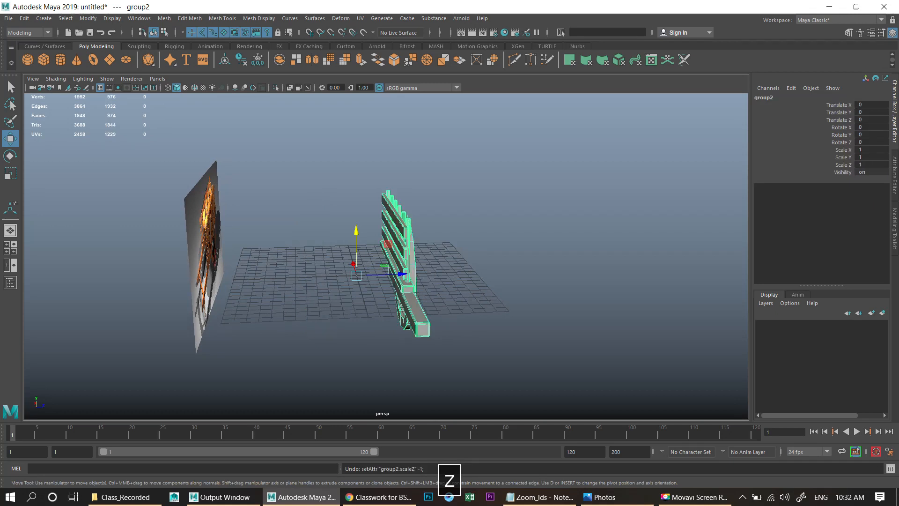
{"action": "scroll", "coordinate": [386, 255], "scroll_direction": "up", "scroll_amount": 3}
{"action": "key", "text": "z"}
- Move the selected cart side about 1.2 units along Z and delete its history
{"action": "left_click_drag", "start_coordinate": [468, 234], "coordinate": [412, 233], "text": "alt"}
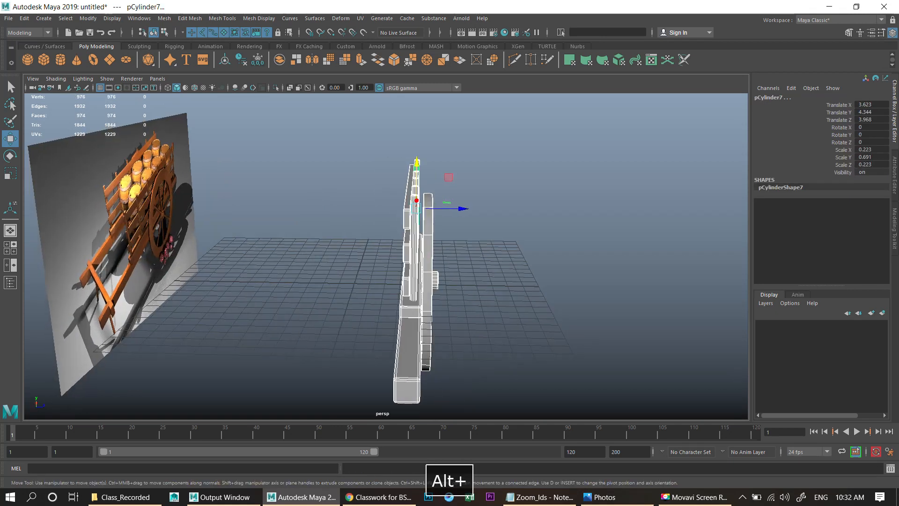
{"action": "left_click_drag", "start_coordinate": [461, 208], "coordinate": [480, 209]}
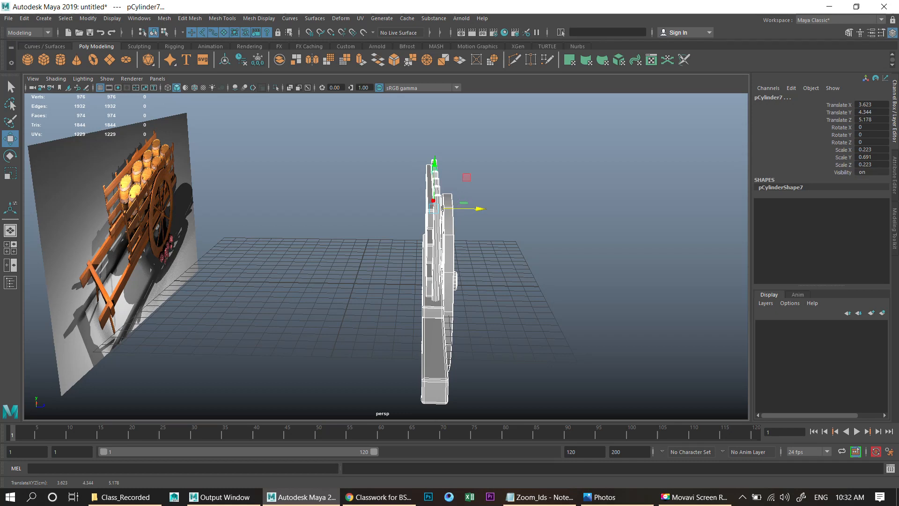
{"action": "key", "text": "alt+shift+d"}
- Freeze the transformations of the cart side parts and group them
{"action": "left_click", "coordinate": [88, 19]}
{"action": "left_click", "coordinate": [88, 18]}
{"action": "left_click", "coordinate": [88, 18]}
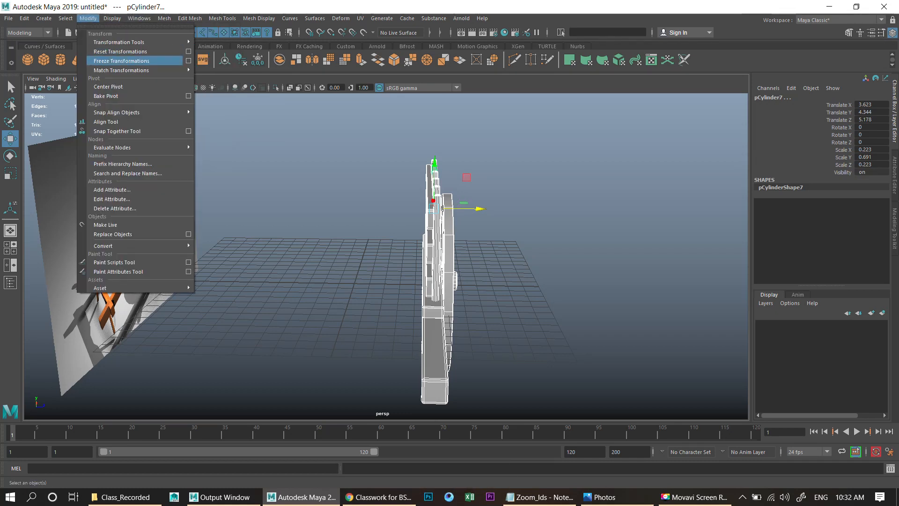
{"action": "left_click", "coordinate": [121, 61]}
{"action": "key", "text": "ctrl+g"}
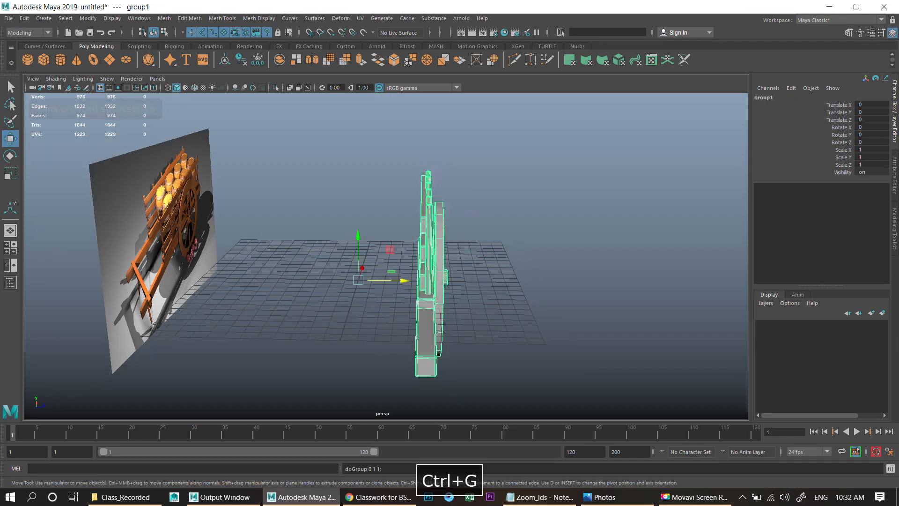
- Duplicate the group and mirror it to the other side with Scale Z set to -1
{"action": "key", "text": "ctrl+d"}
{"action": "left_click", "coordinate": [871, 164]}
{"action": "type", "text": "-1"}
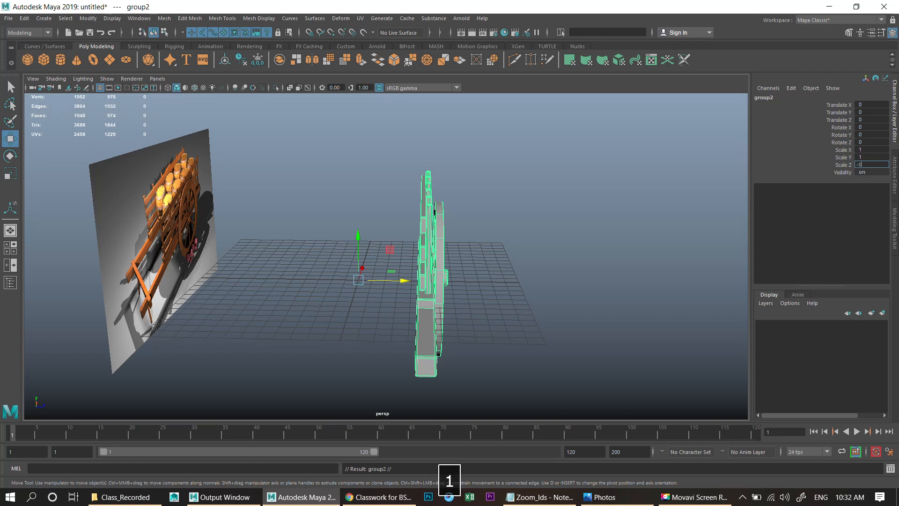
{"action": "key", "text": "Return"}
- Inspect the mirrored cart sides from around the model
{"action": "scroll", "coordinate": [286, 217], "scroll_direction": "down", "scroll_amount": 5}
{"action": "left_click", "coordinate": [370, 206]}
{"action": "left_click_drag", "start_coordinate": [370, 206], "coordinate": [302, 240], "text": "alt"}
{"action": "scroll", "coordinate": [307, 234], "scroll_direction": "up", "scroll_amount": 3}
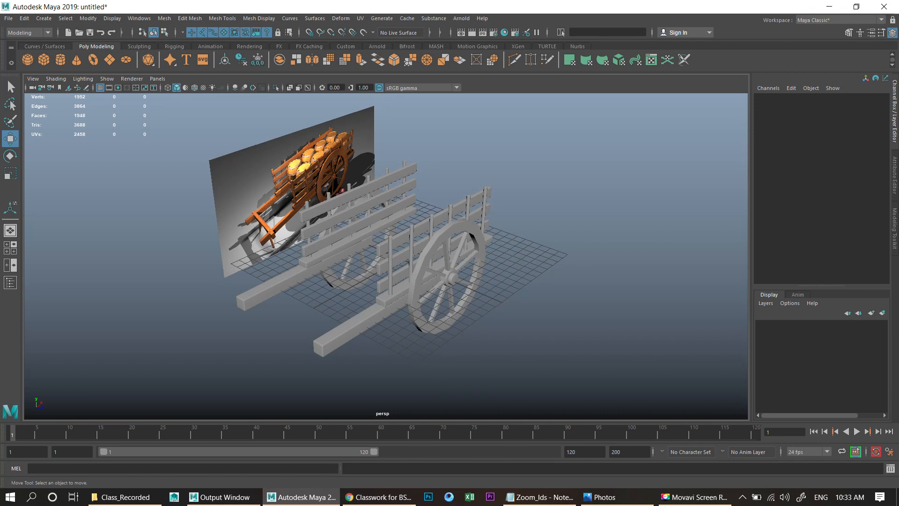
{"action": "scroll", "coordinate": [341, 191], "scroll_direction": "up", "scroll_amount": 3}
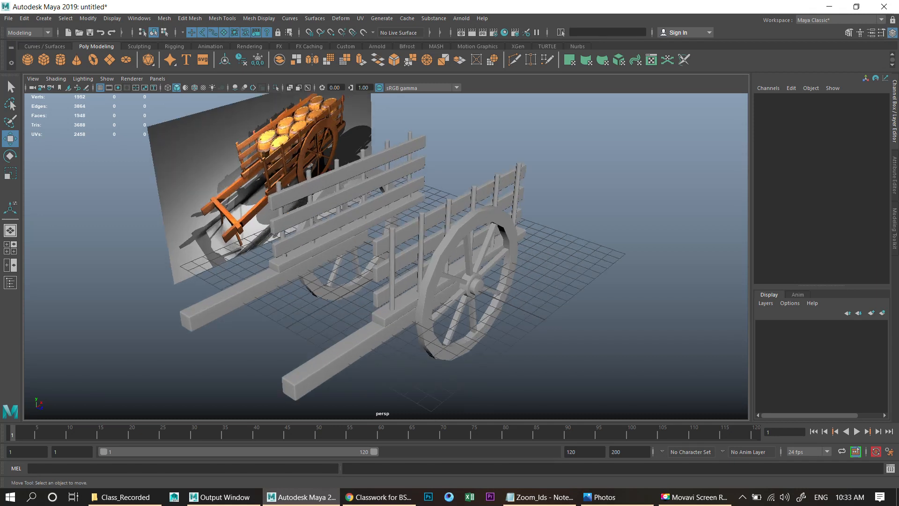
{"action": "scroll", "coordinate": [386, 256], "scroll_direction": "up", "scroll_amount": 3}
{"action": "scroll", "coordinate": [386, 256], "scroll_direction": "down", "scroll_amount": 3}
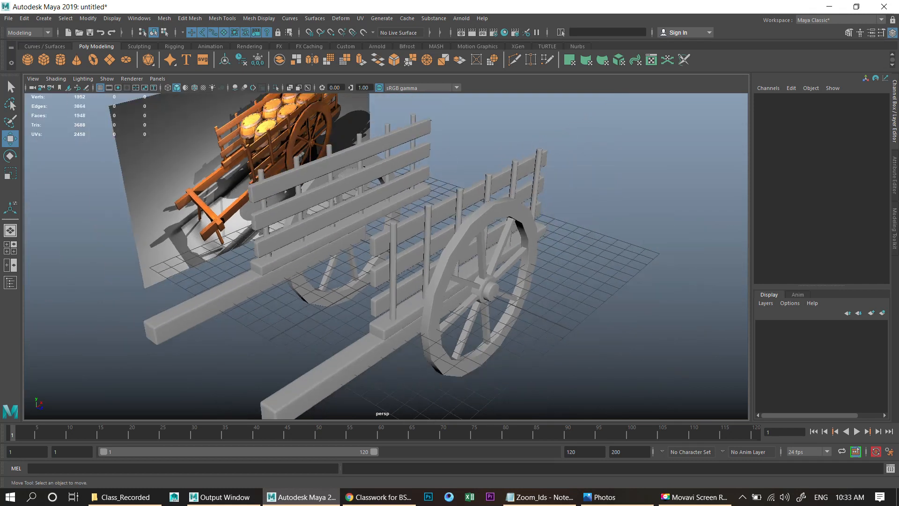
- Duplicate the lower side beam, move the copy toward the front of the cart, and center its pivot
{"action": "scroll", "coordinate": [385, 256], "scroll_direction": "down", "scroll_amount": 3}
{"action": "middle_click_drag", "start_coordinate": [386, 257], "coordinate": [398, 217], "text": "alt"}
{"action": "scroll", "coordinate": [398, 216], "scroll_direction": "up", "scroll_amount": 3}
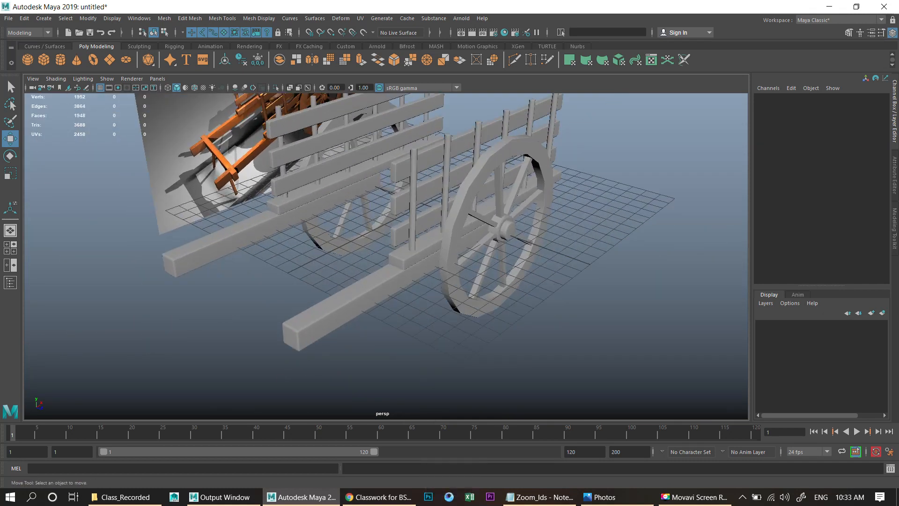
{"action": "left_click", "coordinate": [406, 258]}
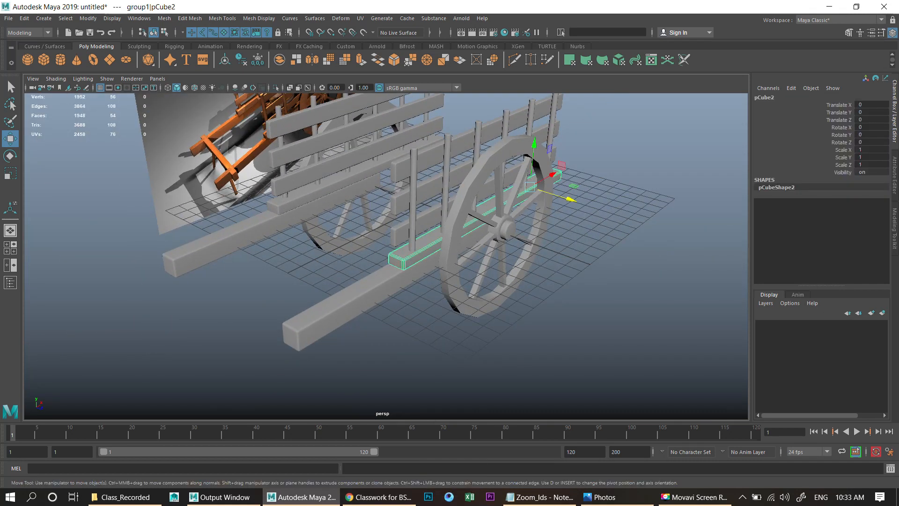
{"action": "key", "text": "ctrl+d"}
{"action": "left_click_drag", "start_coordinate": [553, 174], "coordinate": [411, 254]}
{"action": "left_click", "coordinate": [140, 18]}
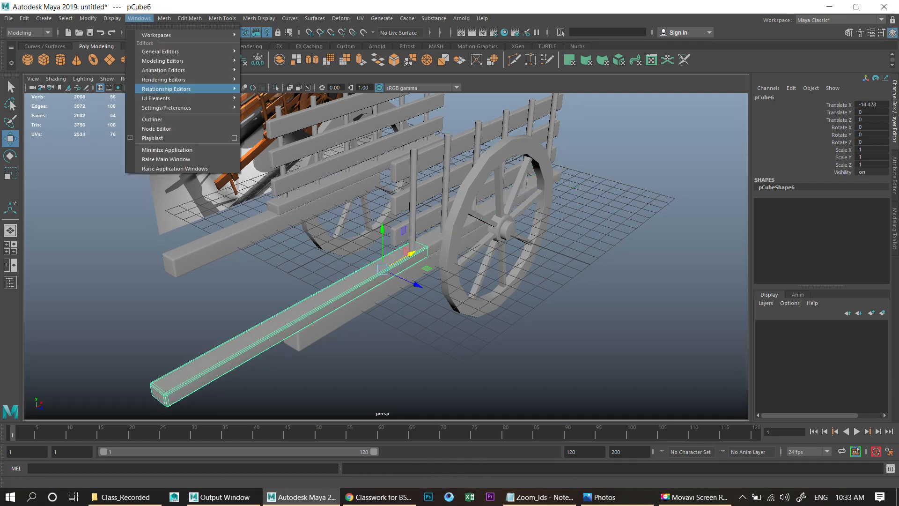
{"action": "mouse_move", "coordinate": [88, 18]}
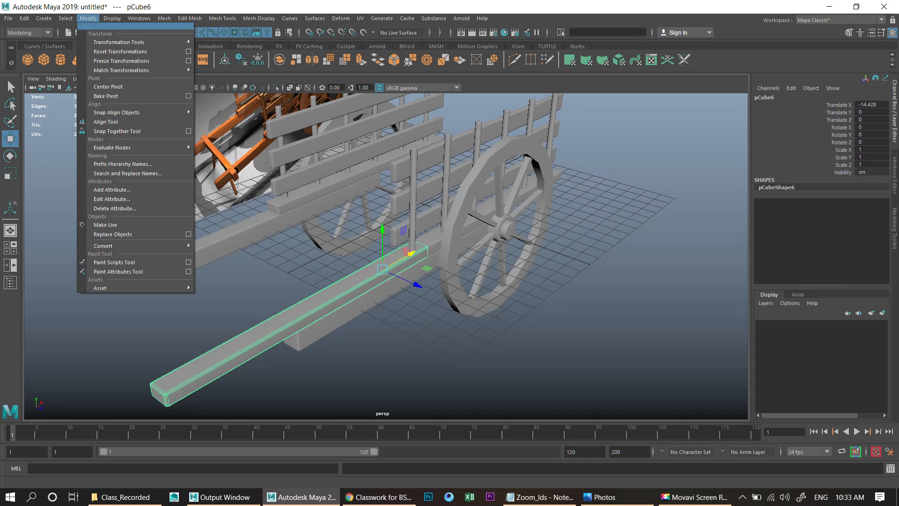
{"action": "left_click", "coordinate": [108, 87]}
- Rotate the duplicated beam -90 degrees about Y, then move and scale it into a front crossbeam under the cart
{"action": "key", "text": "e"}
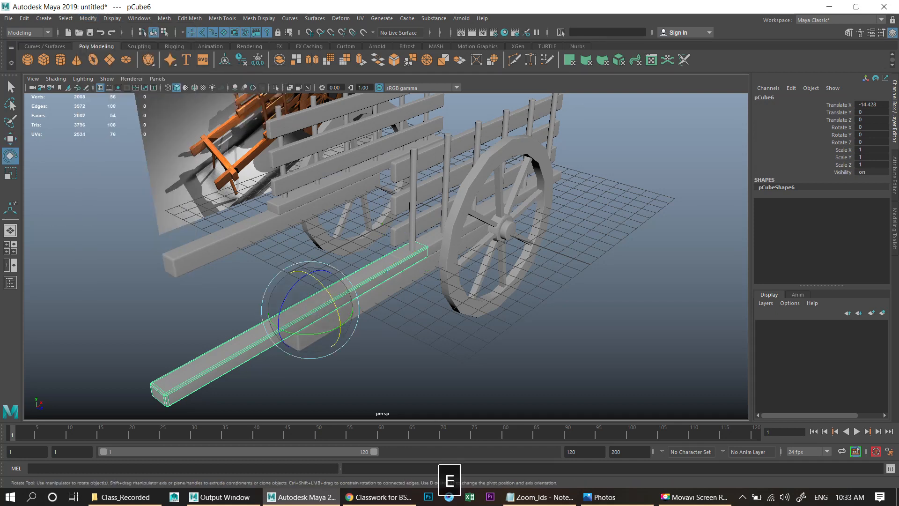
{"action": "key", "text": "j"}
{"action": "left_click_drag", "start_coordinate": [319, 334], "coordinate": [349, 347]}
{"action": "scroll", "coordinate": [268, 314], "scroll_direction": "down", "scroll_amount": 2}
{"action": "key", "text": "w"}
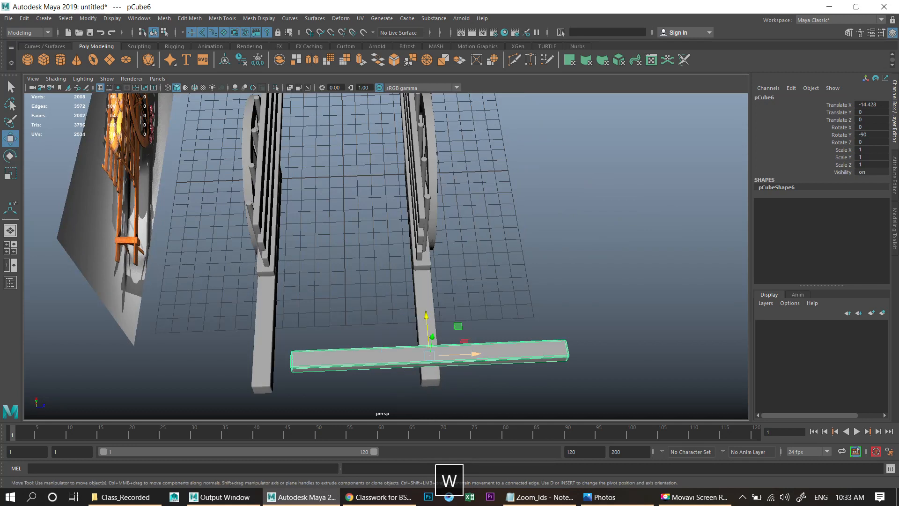
{"action": "left_click_drag", "start_coordinate": [474, 354], "coordinate": [328, 325]}
{"action": "left_click_drag", "start_coordinate": [289, 258], "coordinate": [306, 254]}
{"action": "key", "text": "r"}
{"action": "left_click_drag", "start_coordinate": [228, 276], "coordinate": [246, 272]}
{"action": "mouse_move", "coordinate": [263, 226]}
{"action": "left_mouse_down"}
{"action": "mouse_move", "coordinate": [261, 213]}
{"action": "mouse_move", "coordinate": [264, 236]}
{"action": "left_mouse_up"}
{"action": "key", "text": "w"}
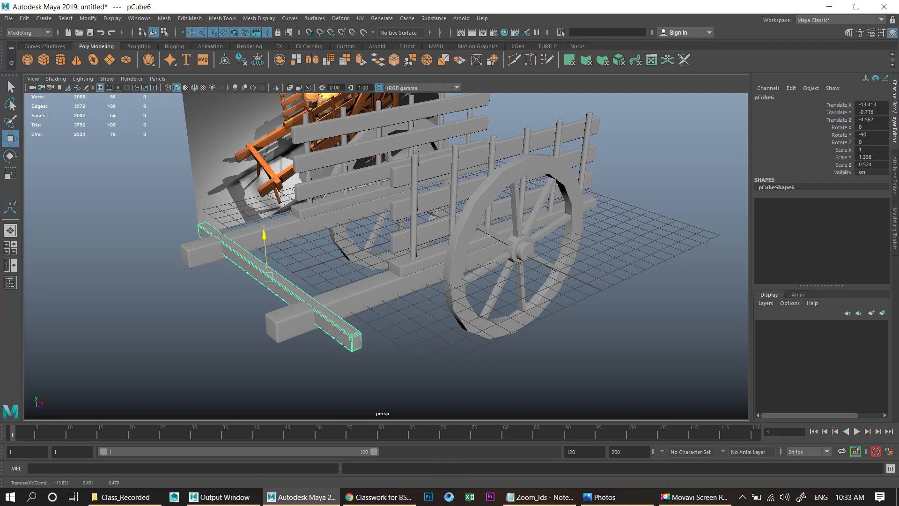
{"action": "left_click", "coordinate": [262, 338]}
{"action": "left_click_drag", "start_coordinate": [300, 300], "coordinate": [345, 323], "text": "alt"}
{"action": "scroll", "coordinate": [345, 323], "scroll_direction": "up", "scroll_amount": 5}
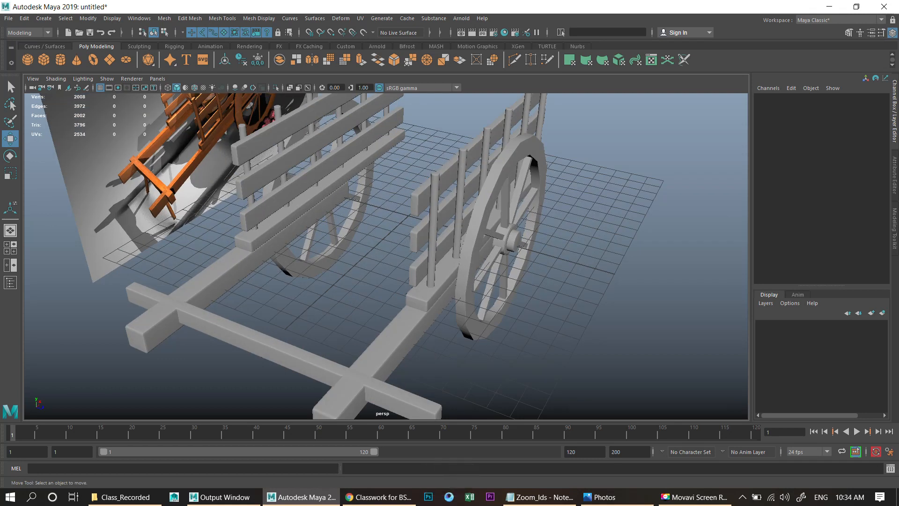
- Duplicate the crossbeam, move and scale it into a floor plank between the cart sides, and delete its history
{"action": "left_click", "coordinate": [281, 345]}
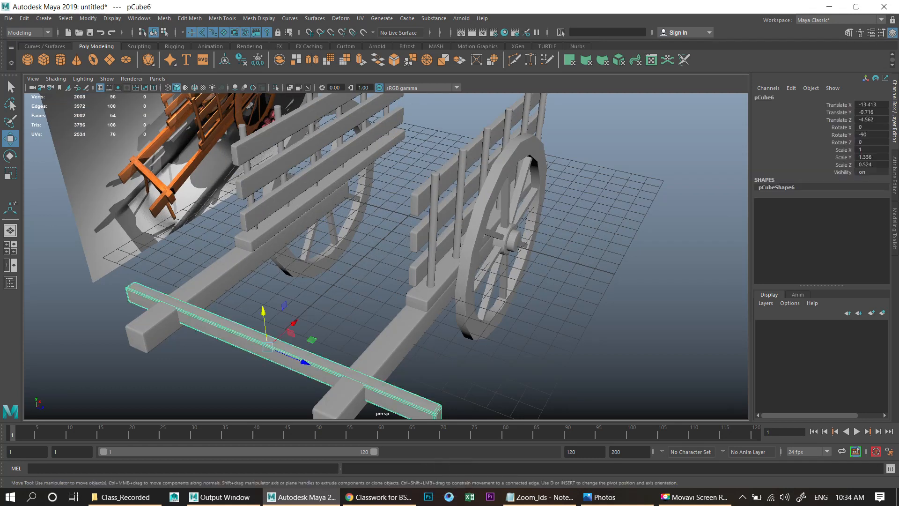
{"action": "key", "text": "ctrl+d"}
{"action": "left_click_drag", "start_coordinate": [293, 322], "coordinate": [384, 239]}
{"action": "key", "text": "r"}
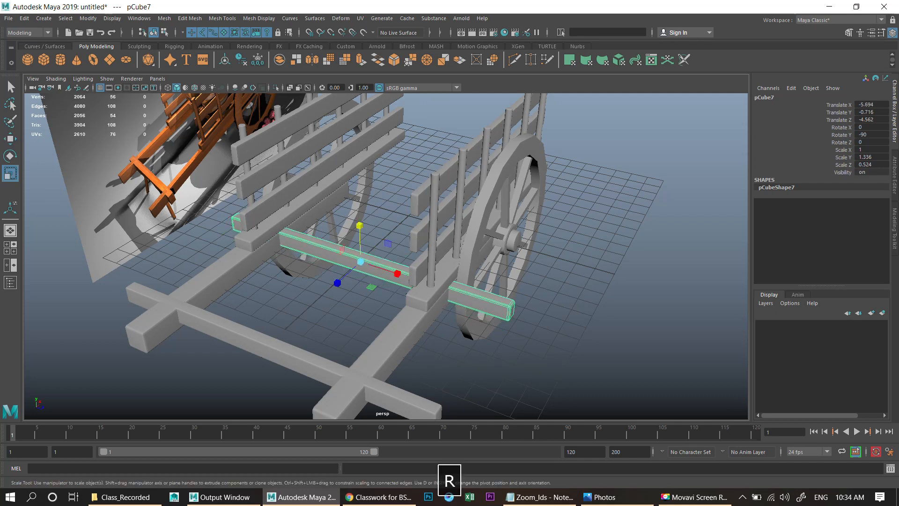
{"action": "left_click_drag", "start_coordinate": [337, 283], "coordinate": [324, 294]}
{"action": "scroll", "coordinate": [335, 279], "scroll_direction": "up", "scroll_amount": 3}
{"action": "left_click_drag", "start_coordinate": [382, 277], "coordinate": [407, 280]}
{"action": "left_click_drag", "start_coordinate": [335, 280], "coordinate": [325, 241], "text": "alt"}
{"action": "key", "text": "w"}
{"action": "key", "text": "r"}
{"action": "key", "text": "w"}
{"action": "scroll", "coordinate": [311, 228], "scroll_direction": "down", "scroll_amount": 2}
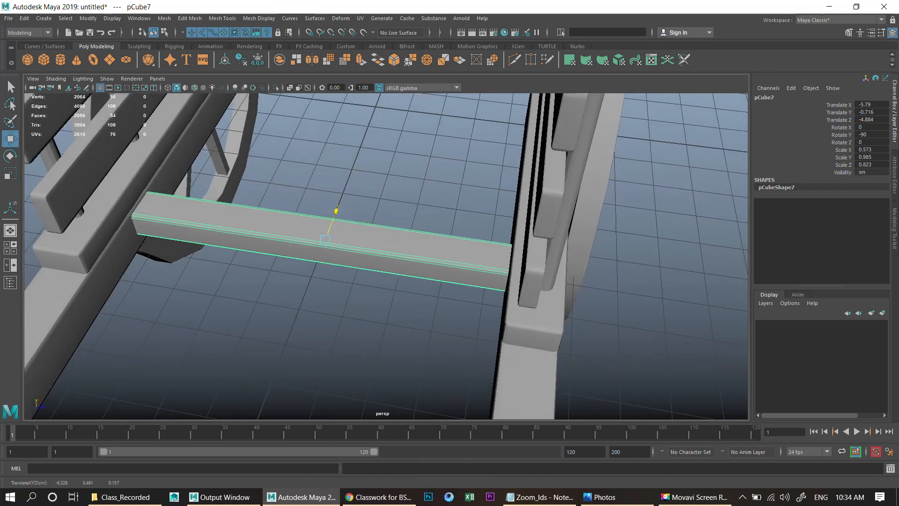
{"action": "key", "text": "r"}
{"action": "left_click_drag", "start_coordinate": [313, 271], "coordinate": [221, 323]}
{"action": "key", "text": "alt+shift+d"}
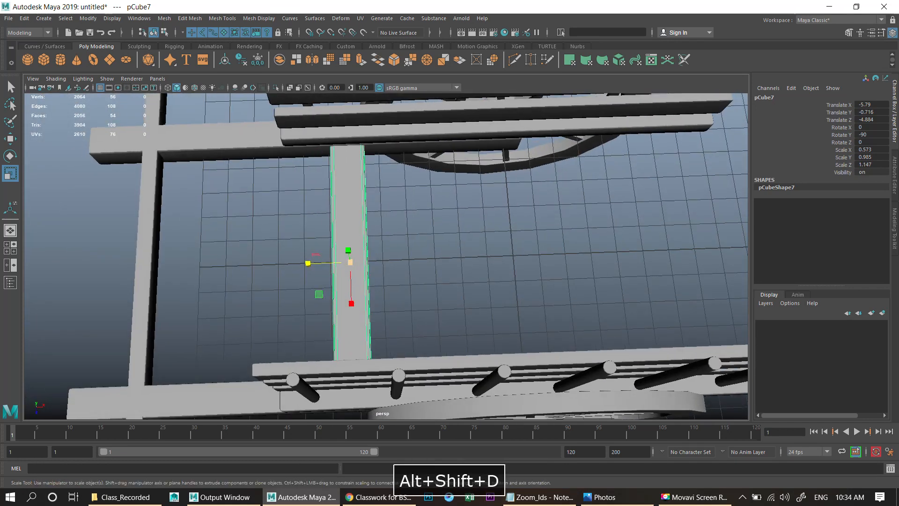
- Freeze the floor plank's transformations
{"action": "key", "text": "w"}
{"action": "left_click", "coordinate": [112, 19]}
{"action": "mouse_move", "coordinate": [88, 18]}
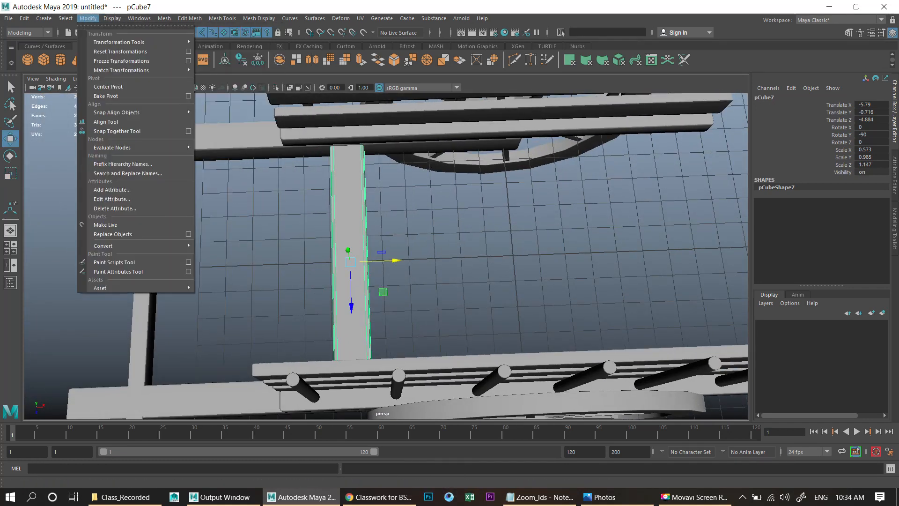
{"action": "left_click", "coordinate": [120, 61]}
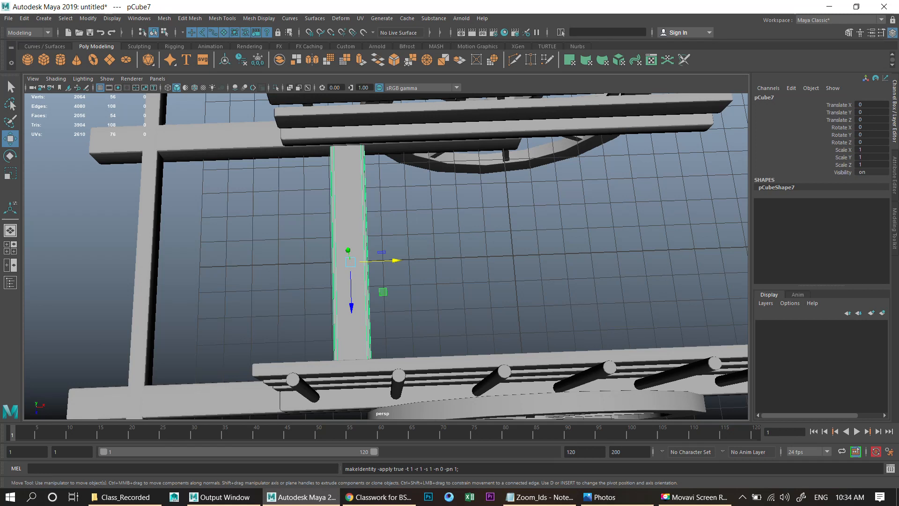
{"action": "key", "text": "ctrl+d"}
{"action": "key", "text": "ctrl+z"}
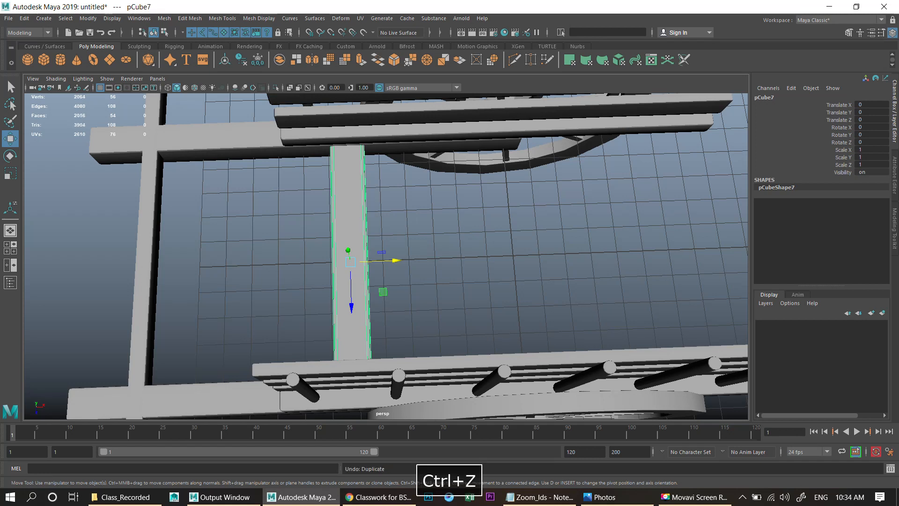
- Duplicate the plank with transform repeatedly to lay a row of floor planks across the cart bed
{"action": "key", "text": "shift+d"}
{"action": "left_click_drag", "start_coordinate": [396, 260], "coordinate": [451, 258]}
{"action": "scroll", "coordinate": [386, 256], "scroll_direction": "down", "scroll_amount": 5}
{"action": "key", "text": "shift+d"}
{"action": "key", "text": "shift+d"}
{"action": "key", "text": "shift+d"}
{"action": "key", "text": "shift+d"}
{"action": "key", "text": "shift+d"}
{"action": "key", "text": "shift+d"}
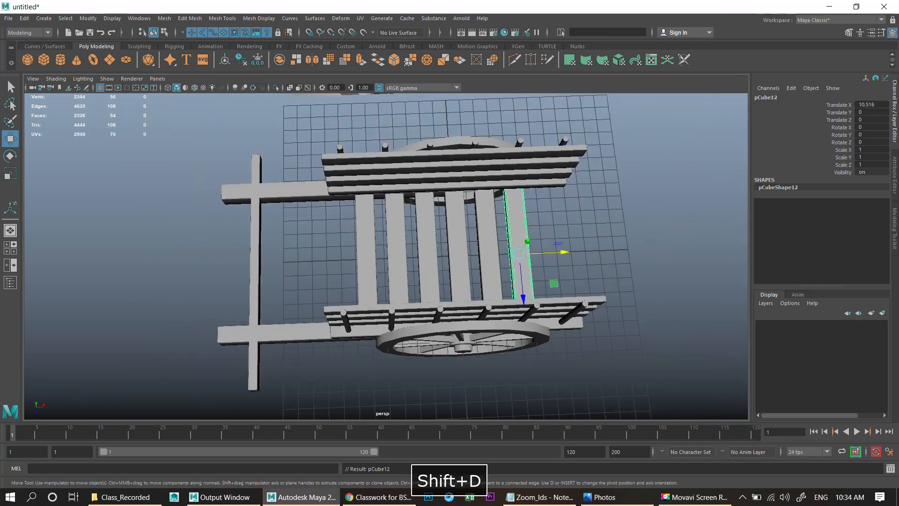
{"action": "left_click_drag", "start_coordinate": [450, 262], "coordinate": [398, 239], "text": "alt"}
{"action": "key", "text": "z"}
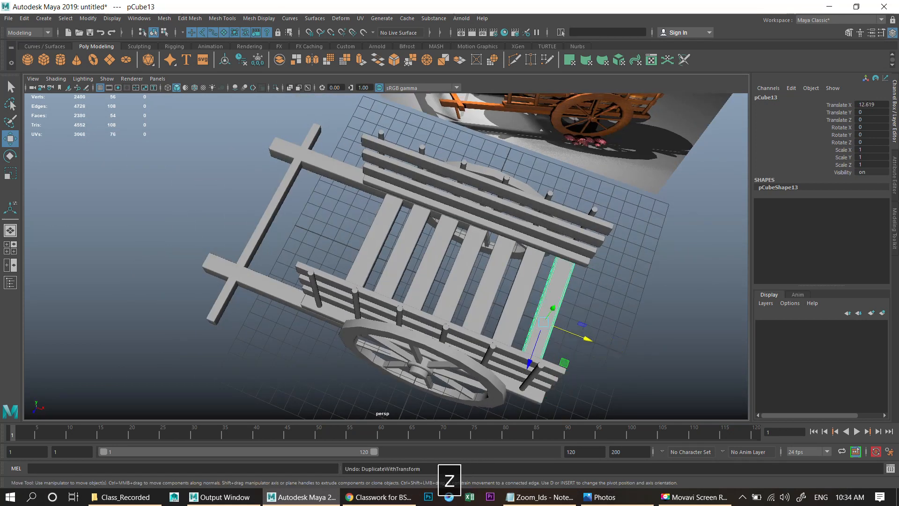
{"action": "key", "text": "z"}
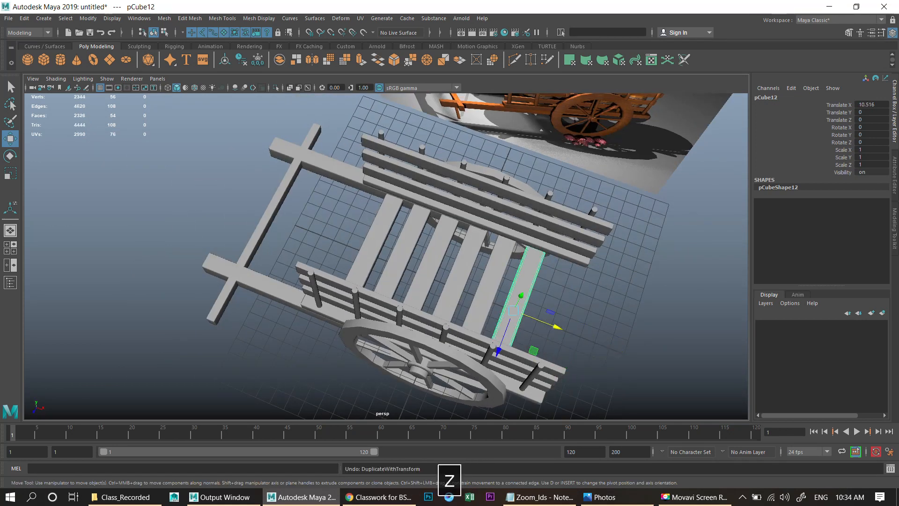
{"action": "key", "text": "shift+d"}
{"action": "left_click_drag", "start_coordinate": [569, 331], "coordinate": [689, 300]}
{"action": "left_click", "coordinate": [623, 327]}
{"action": "scroll", "coordinate": [688, 300], "scroll_direction": "up", "scroll_amount": 5}
{"action": "left_click_drag", "start_coordinate": [380, 355], "coordinate": [402, 145]}
{"action": "left_click_drag", "start_coordinate": [408, 224], "coordinate": [417, 206], "text": "alt"}
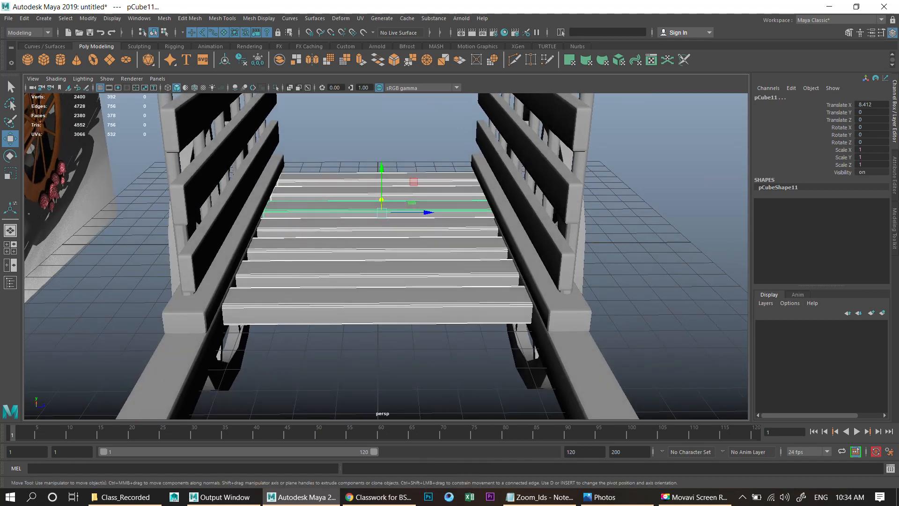
- Isolate the floor planks, select their faces in face selection mode, and delete the selection
{"action": "left_click", "coordinate": [276, 88]}
{"action": "left_click_drag", "start_coordinate": [450, 262], "coordinate": [375, 246], "text": "alt"}
{"action": "middle_click_drag", "start_coordinate": [375, 246], "coordinate": [324, 216], "text": "alt"}
{"action": "scroll", "coordinate": [324, 215], "scroll_direction": "up", "scroll_amount": 2}
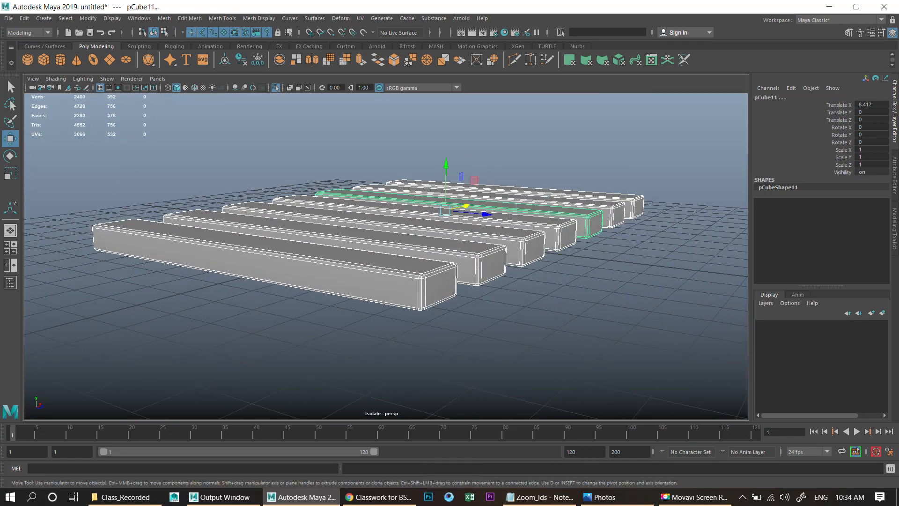
{"action": "scroll", "coordinate": [385, 257], "scroll_direction": "down", "scroll_amount": 3}
{"action": "left_click_drag", "start_coordinate": [375, 248], "coordinate": [431, 260], "text": "alt"}
{"action": "scroll", "coordinate": [375, 234], "scroll_direction": "down", "scroll_amount": 2}
{"action": "key", "text": "F11"}
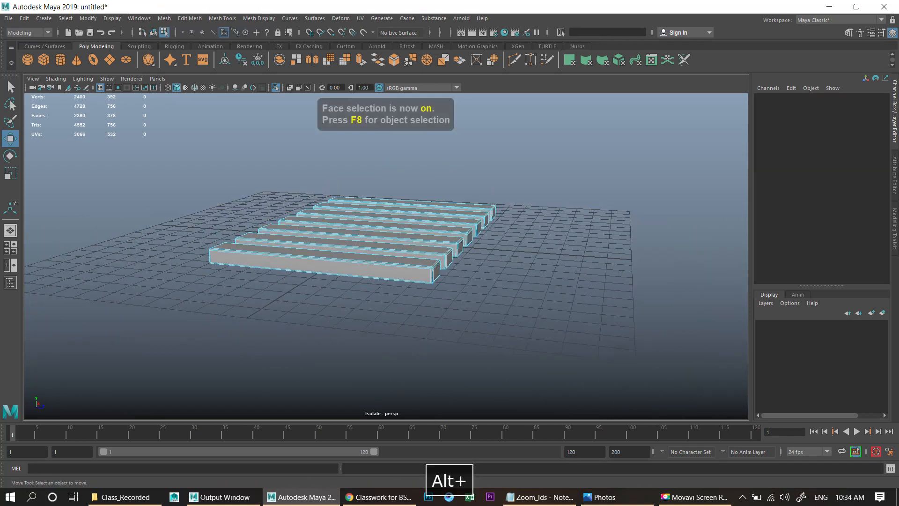
{"action": "left_click_drag", "start_coordinate": [375, 243], "coordinate": [421, 243], "text": "alt"}
{"action": "left_click_drag", "start_coordinate": [148, 158], "coordinate": [522, 388]}
{"action": "left_click_drag", "start_coordinate": [300, 186], "coordinate": [333, 366], "text": "ctrl"}
{"action": "left_click_drag", "start_coordinate": [450, 135], "coordinate": [403, 159], "text": "alt"}
{"action": "scroll", "coordinate": [403, 159], "scroll_direction": "up", "scroll_amount": 4}
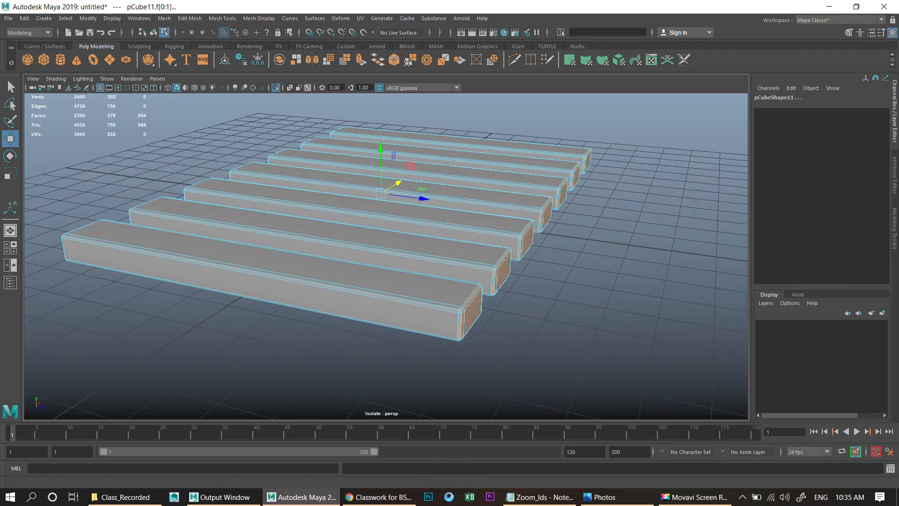
{"action": "left_click", "coordinate": [276, 88]}
{"action": "left_click_drag", "start_coordinate": [337, 154], "coordinate": [393, 144], "text": "alt"}
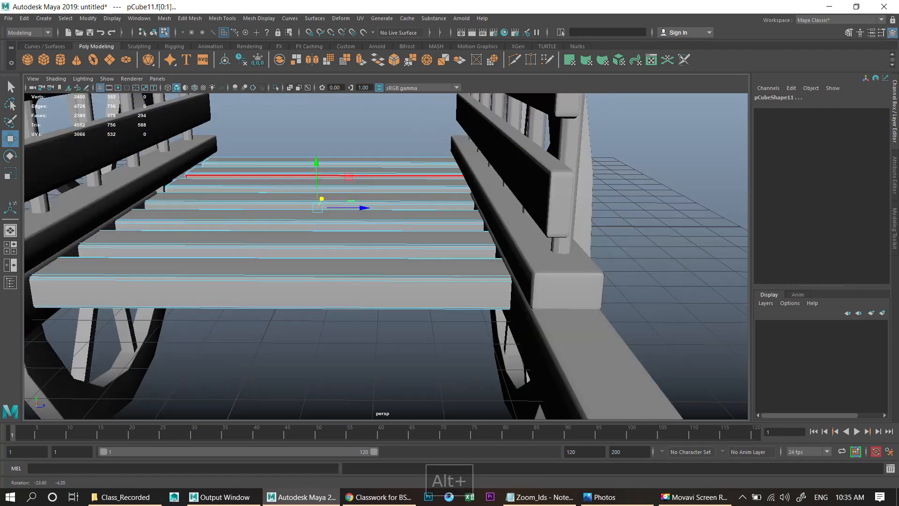
{"action": "key", "text": "BackSpace"}
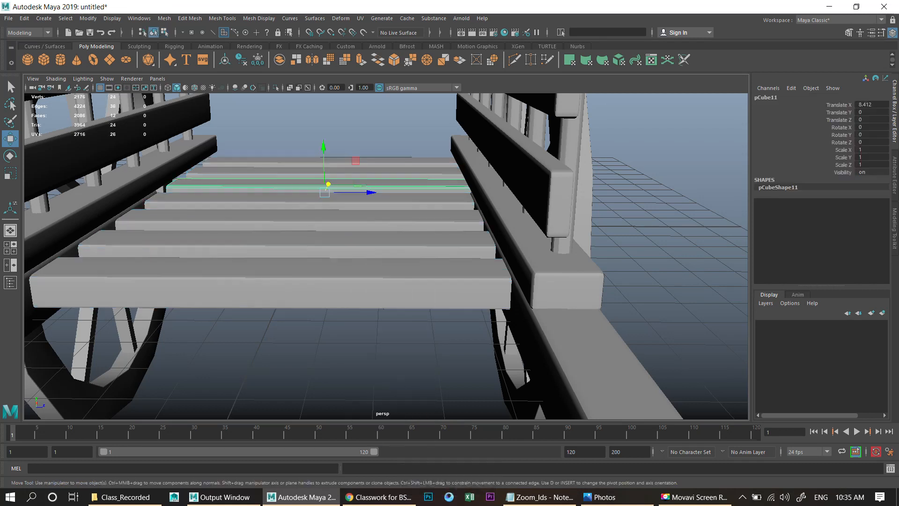
- Save the scene as Mod_2.ma in the Ox_Cart folder
{"action": "right_click_drag", "start_coordinate": [318, 182], "coordinate": [349, 149]}
{"action": "left_click", "coordinate": [349, 133]}
{"action": "scroll", "coordinate": [349, 140], "scroll_direction": "down", "scroll_amount": 8}
{"action": "middle_click_drag", "start_coordinate": [349, 140], "coordinate": [360, 187], "text": "alt"}
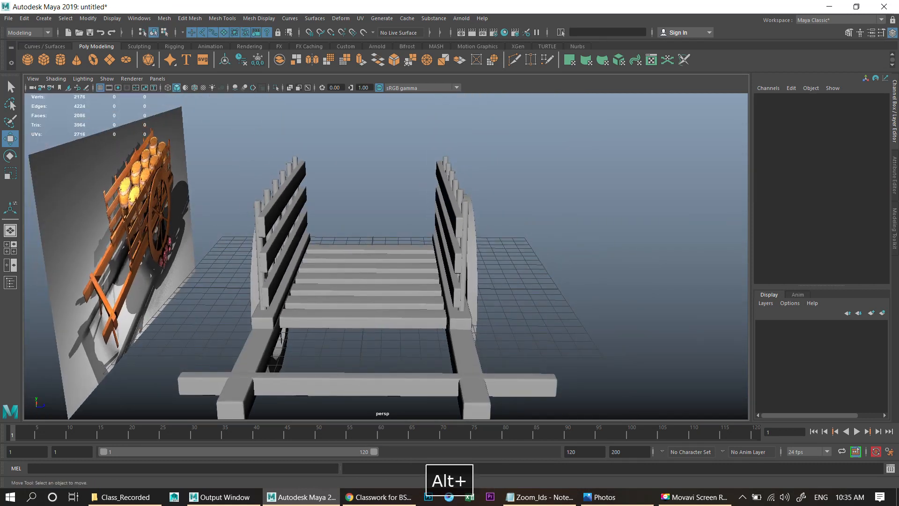
{"action": "scroll", "coordinate": [361, 188], "scroll_direction": "down", "scroll_amount": 2}
{"action": "left_click_drag", "start_coordinate": [360, 187], "coordinate": [288, 193], "text": "alt"}
{"action": "key", "text": "ctrl+s"}
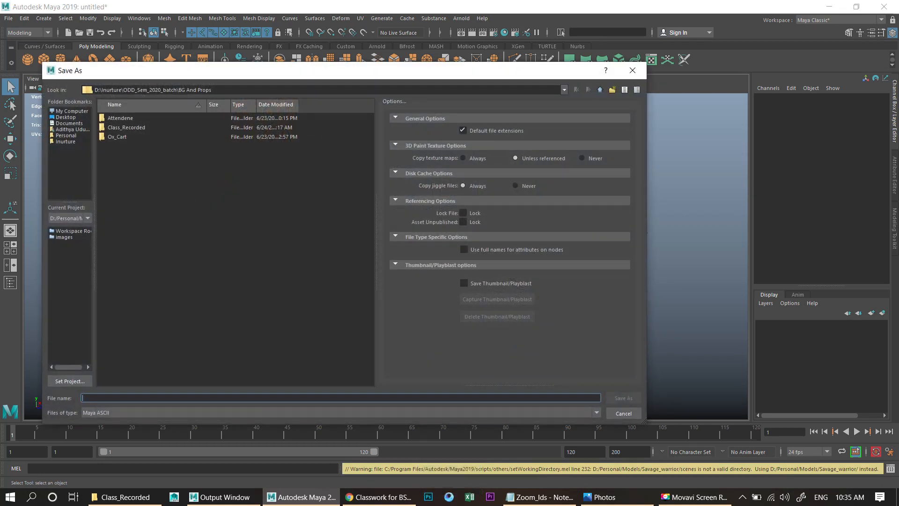
{"action": "double_click", "coordinate": [117, 137]}
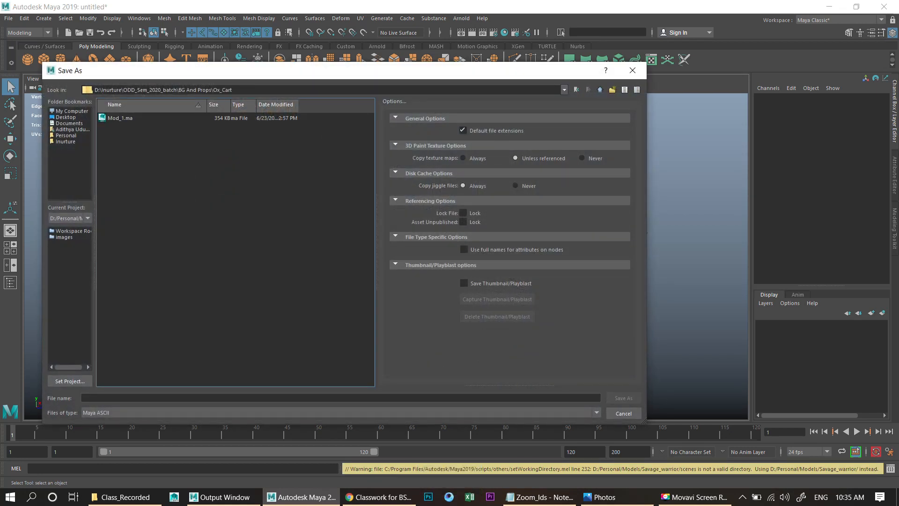
{"action": "left_click", "coordinate": [120, 118]}
{"action": "left_click_drag", "start_coordinate": [109, 398], "coordinate": [96, 399]}
{"action": "type", "text": "2"}
{"action": "key", "text": "Return"}
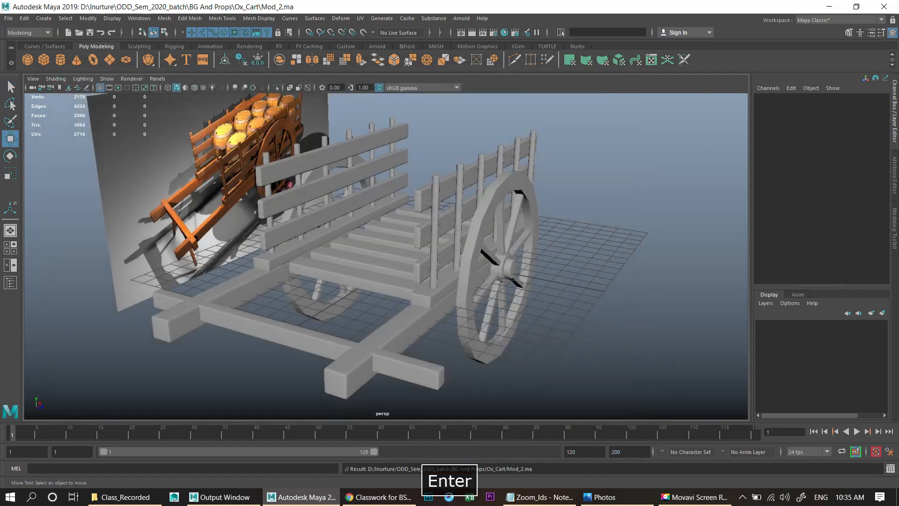
{"action": "scroll", "coordinate": [387, 256], "scroll_direction": "down", "scroll_amount": 4}
{"action": "middle_click_drag", "start_coordinate": [386, 257], "coordinate": [354, 266], "text": "alt"}
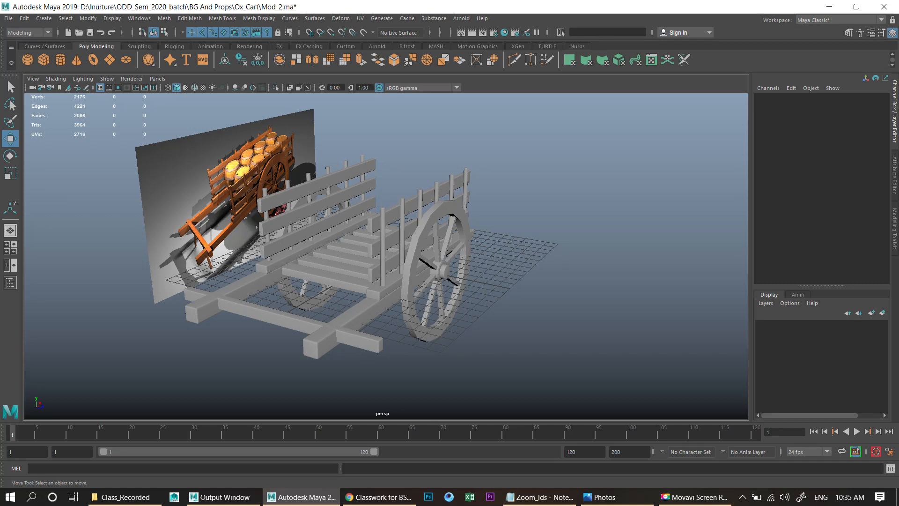
- Orbit and zoom around the cart to compare the model with the reference image's barrels
{"action": "scroll", "coordinate": [386, 257], "scroll_direction": "up", "scroll_amount": 2}
{"action": "left_click_drag", "start_coordinate": [387, 256], "coordinate": [438, 258], "text": "alt"}
{"action": "scroll", "coordinate": [410, 258], "scroll_direction": "up", "scroll_amount": 3}
{"action": "scroll", "coordinate": [410, 258], "scroll_direction": "down", "scroll_amount": 2}
{"action": "scroll", "coordinate": [398, 257], "scroll_direction": "down", "scroll_amount": 2}
{"action": "middle_click_drag", "start_coordinate": [387, 256], "coordinate": [485, 323], "text": "alt"}
{"action": "scroll", "coordinate": [485, 324], "scroll_direction": "up", "scroll_amount": 5}
{"action": "scroll", "coordinate": [386, 256], "scroll_direction": "up", "scroll_amount": 2}
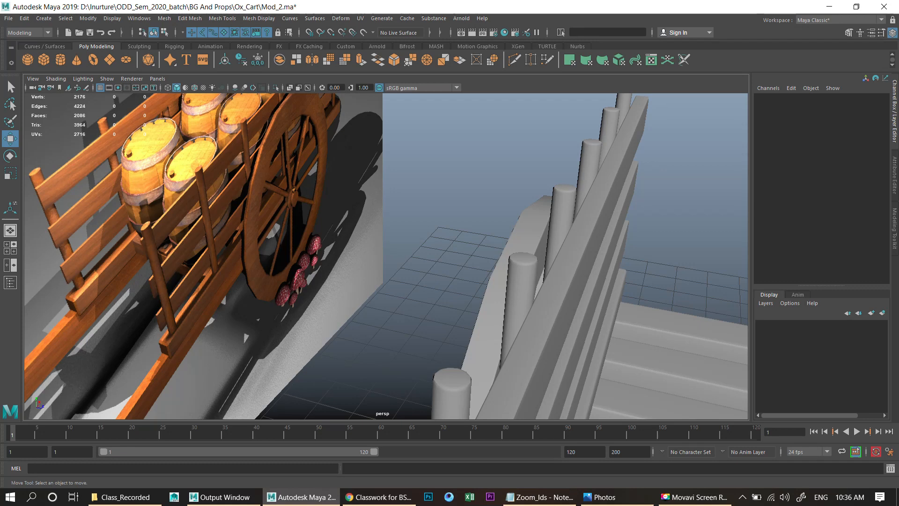
{"action": "scroll", "coordinate": [387, 257], "scroll_direction": "down", "scroll_amount": 8}
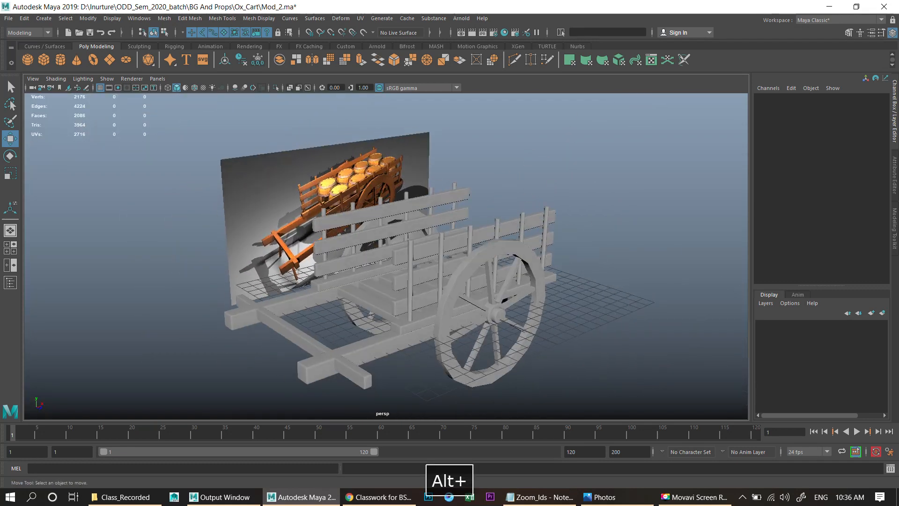
{"action": "middle_click_drag", "start_coordinate": [387, 256], "coordinate": [431, 276], "text": "alt"}
{"action": "scroll", "coordinate": [386, 256], "scroll_direction": "up", "scroll_amount": 6}
{"action": "middle_click_drag", "start_coordinate": [386, 210], "coordinate": [435, 328], "text": "alt"}
{"action": "scroll", "coordinate": [387, 256], "scroll_direction": "up", "scroll_amount": 3}
{"action": "left_click_drag", "start_coordinate": [386, 257], "coordinate": [387, 261], "text": "alt"}
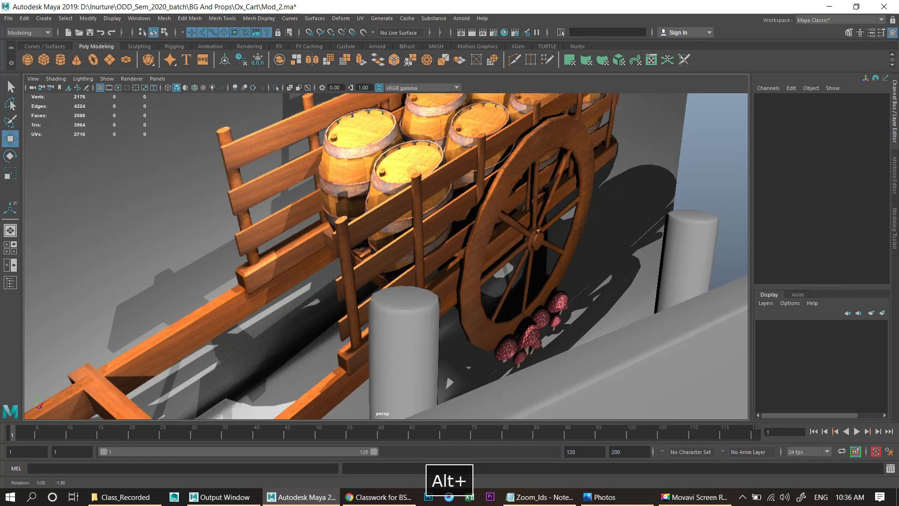
{"action": "left_click_drag", "start_coordinate": [449, 382], "coordinate": [329, 412], "text": "alt"}
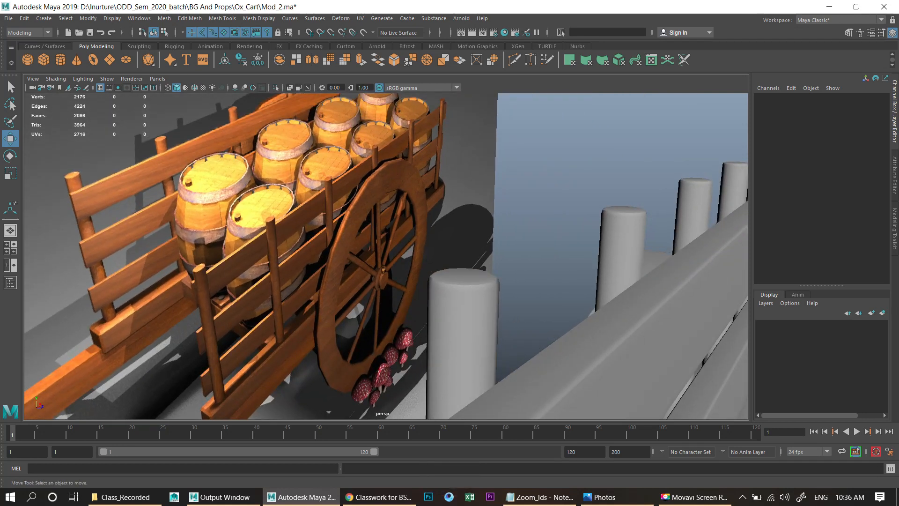
{"action": "scroll", "coordinate": [329, 412], "scroll_direction": "down", "scroll_amount": 6}
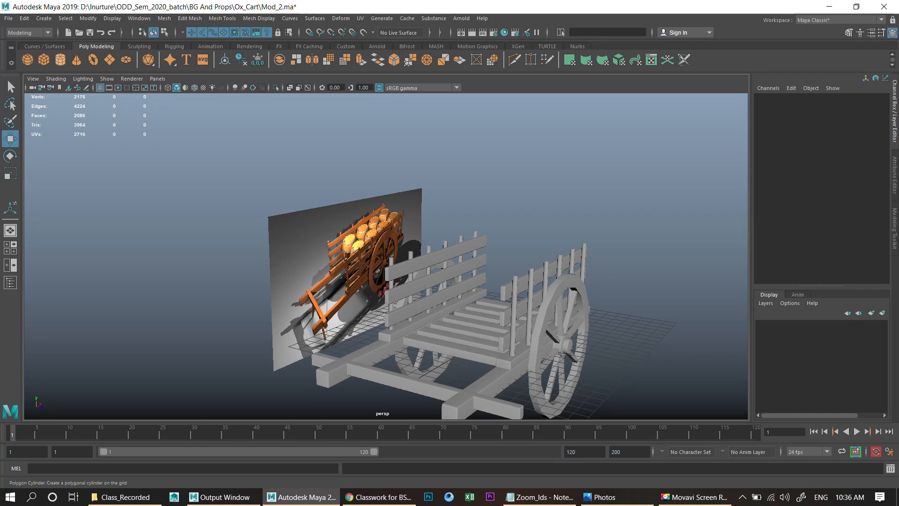
- Create a polygon cylinder beside the cart with 12 axis subdivisions and 4 height subdivisions
{"action": "left_click", "coordinate": [60, 59]}
{"action": "left_click_drag", "start_coordinate": [387, 256], "coordinate": [328, 287], "text": "alt"}
{"action": "left_click_drag", "start_coordinate": [591, 346], "coordinate": [653, 349]}
{"action": "left_click_drag", "start_coordinate": [653, 349], "coordinate": [653, 237]}
{"action": "right_click_drag", "start_coordinate": [653, 237], "coordinate": [721, 295], "text": "alt"}
{"action": "double_click", "coordinate": [866, 224]}
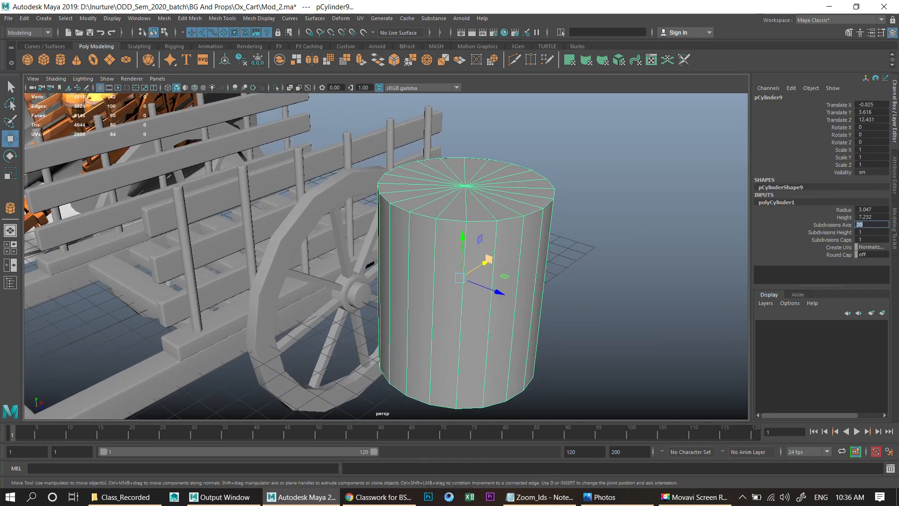
{"action": "key", "text": "Return"}
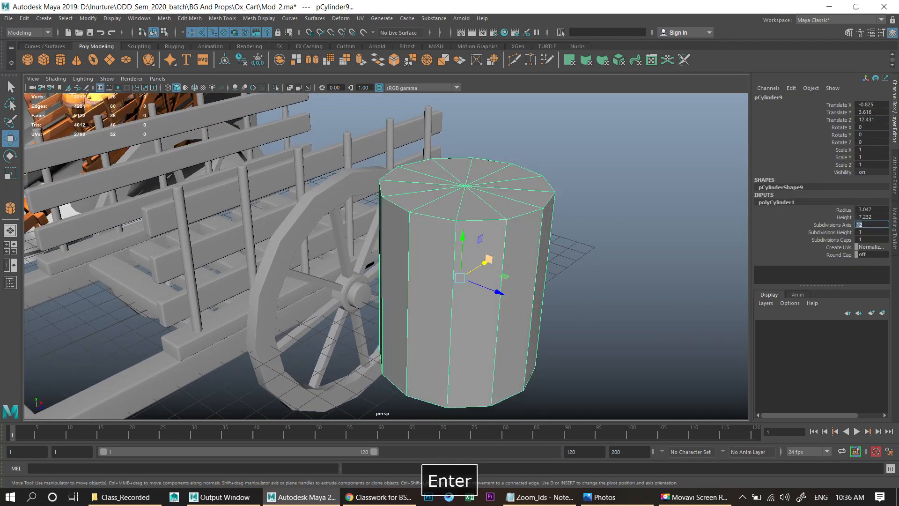
{"action": "left_click", "coordinate": [831, 232]}
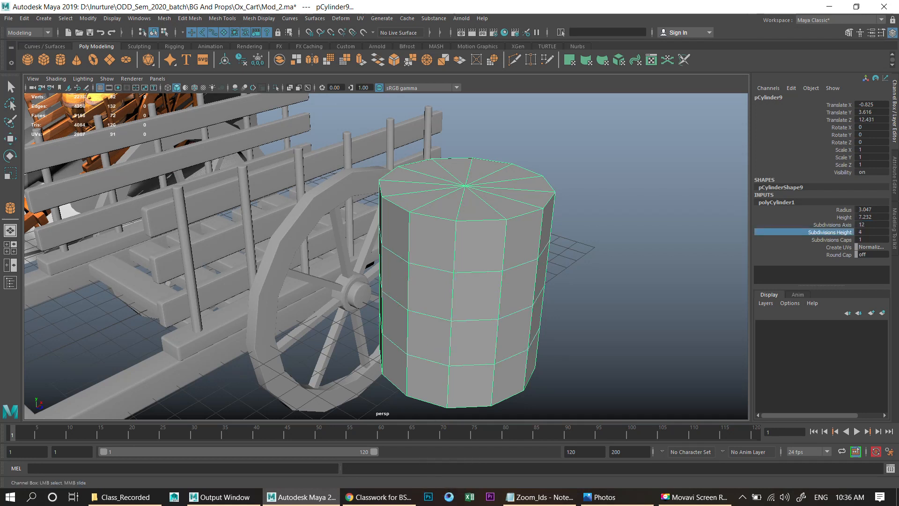
{"action": "left_click_drag", "start_coordinate": [469, 281], "coordinate": [558, 265], "text": "alt"}
- Scale the cylinder down and move it onto the cart bed
{"action": "key", "text": "r"}
{"action": "scroll", "coordinate": [468, 258], "scroll_direction": "down", "scroll_amount": 5}
{"action": "key", "text": "w"}
{"action": "left_click_drag", "start_coordinate": [499, 243], "coordinate": [414, 213]}
{"action": "key", "text": "r"}
{"action": "scroll", "coordinate": [382, 255], "scroll_direction": "up", "scroll_amount": 4}
{"action": "key", "text": "w"}
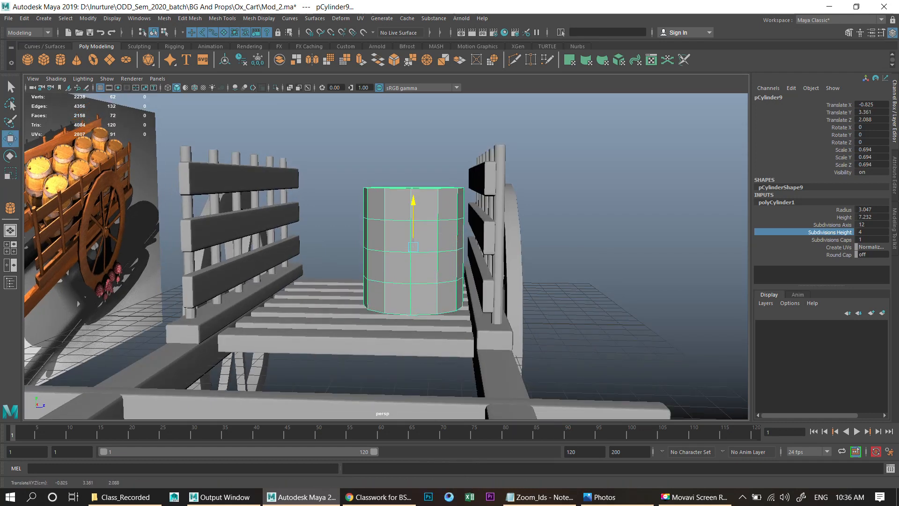
- In side view, scale and reposition the cylinder above the cart bed
{"action": "key", "text": "space"}
{"action": "key", "text": "space"}
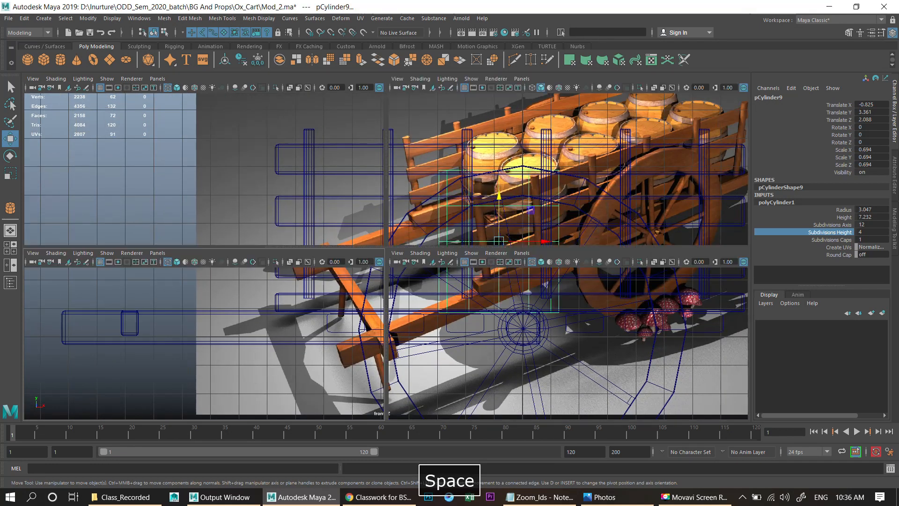
{"action": "key", "text": "space"}
{"action": "key", "text": "space"}
{"action": "key", "text": "r"}
{"action": "left_click_drag", "start_coordinate": [339, 241], "coordinate": [339, 219]}
{"action": "key", "text": "w"}
{"action": "left_click_drag", "start_coordinate": [294, 245], "coordinate": [285, 245]}
{"action": "middle_click_drag", "start_coordinate": [299, 196], "coordinate": [325, 201], "text": "alt"}
{"action": "right_click_drag", "start_coordinate": [325, 201], "coordinate": [376, 149], "text": "alt"}
- Turn on soft select and scale the cylinder's middle edge loop outward to bulge it into a barrel shape
{"action": "double_click", "coordinate": [368, 243]}
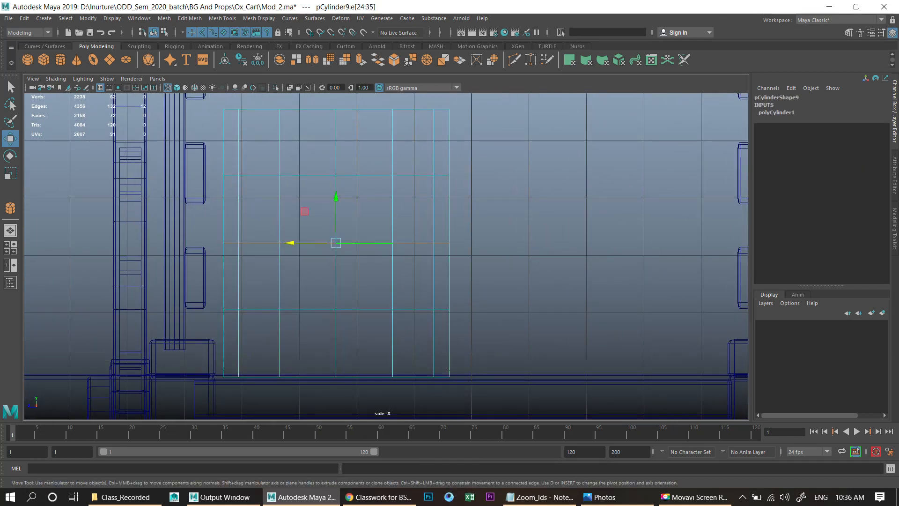
{"action": "middle_click_drag", "start_coordinate": [368, 243], "coordinate": [404, 244], "text": "alt"}
{"action": "right_click_drag", "start_coordinate": [404, 244], "coordinate": [431, 241], "text": "alt"}
{"action": "key", "text": "b"}
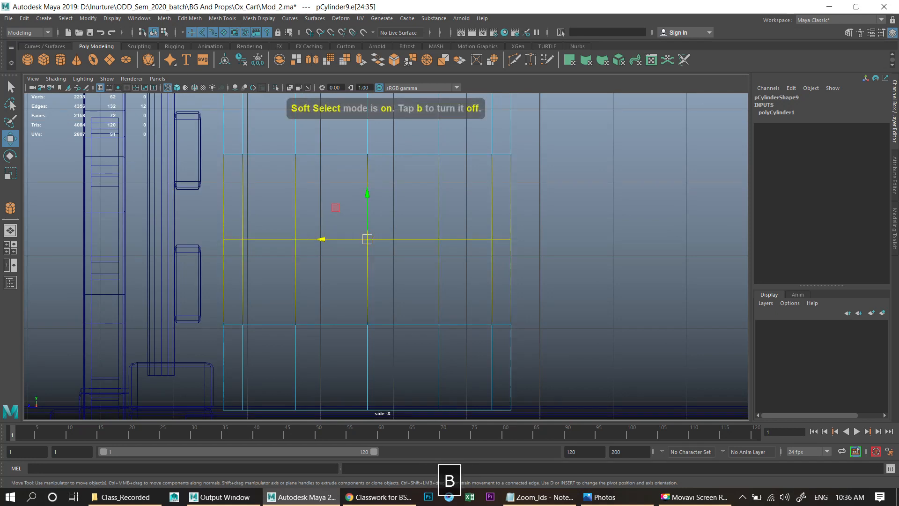
{"action": "key", "text": "r"}
{"action": "left_click_drag", "start_coordinate": [325, 240], "coordinate": [322, 240]}
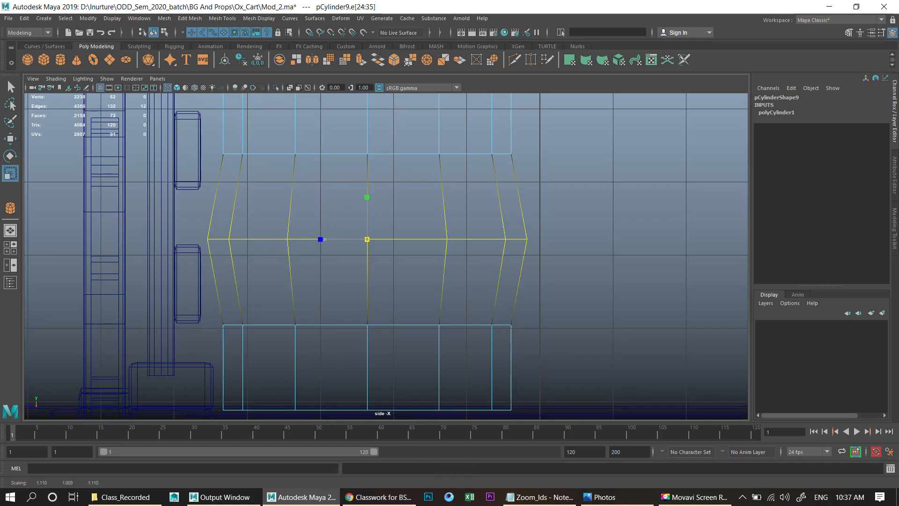
- Select the upper and lower edge loops and scale them outward slightly
{"action": "double_click", "coordinate": [403, 154]}
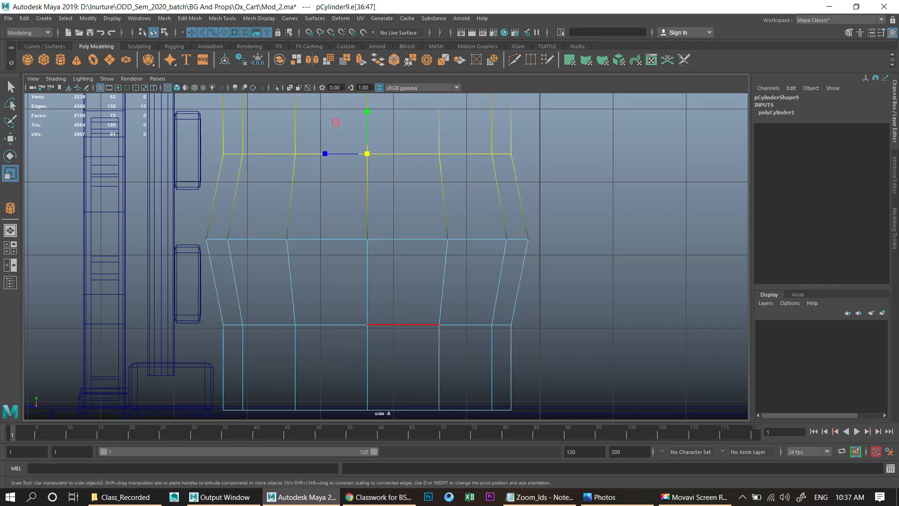
{"action": "double_click", "coordinate": [403, 324], "text": "shift"}
{"action": "double_click", "coordinate": [405, 239], "text": "shift"}
{"action": "left_click_drag", "start_coordinate": [367, 239], "coordinate": [373, 239]}
{"action": "middle_click_drag", "start_coordinate": [374, 239], "coordinate": [375, 262], "text": "alt"}
{"action": "double_click", "coordinate": [405, 167]}
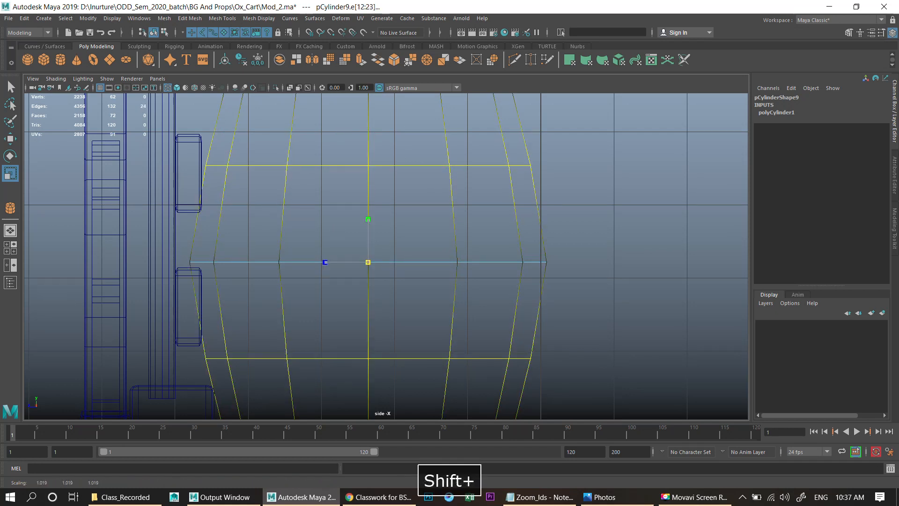
- Scale the barrel uniformly to about 0.51 with a height scale of about 0.58
{"action": "scroll", "coordinate": [386, 256], "scroll_direction": "down", "scroll_amount": 5}
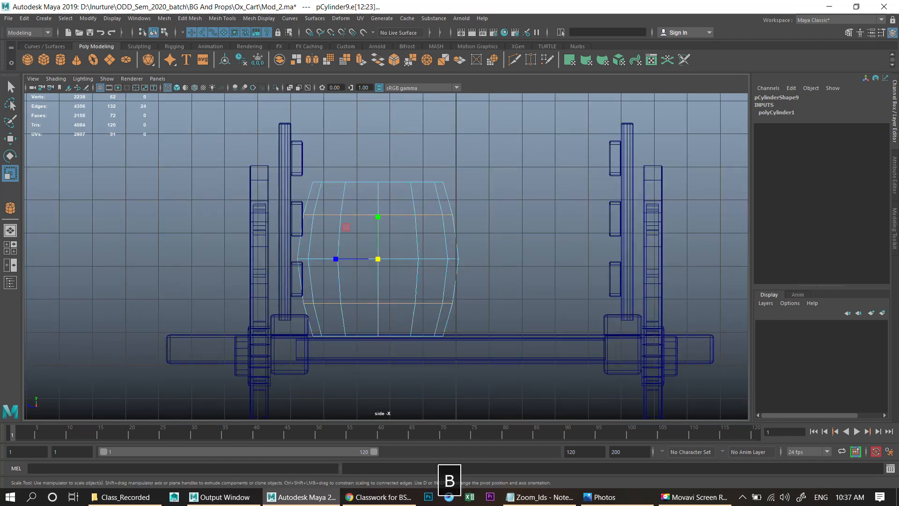
{"action": "scroll", "coordinate": [386, 256], "scroll_direction": "up", "scroll_amount": 1}
{"action": "right_click_drag", "start_coordinate": [416, 206], "coordinate": [448, 165]}
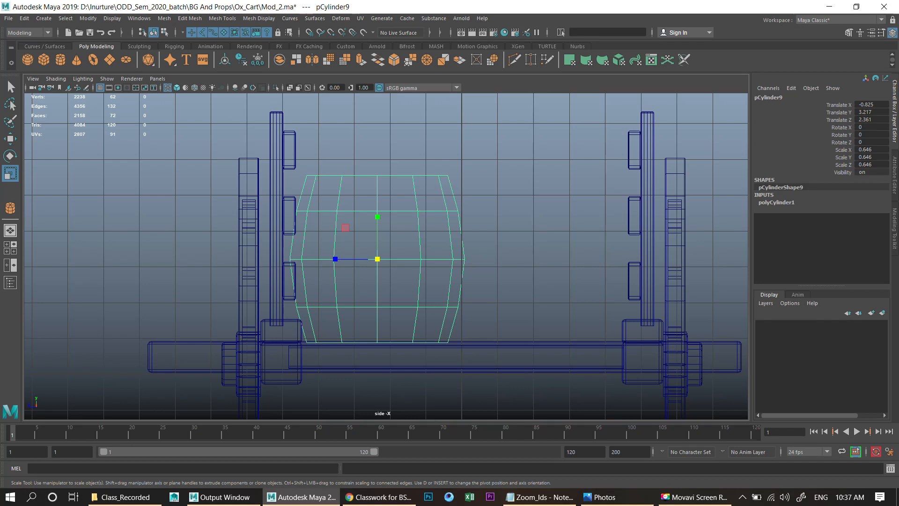
{"action": "left_click_drag", "start_coordinate": [377, 259], "coordinate": [354, 259]}
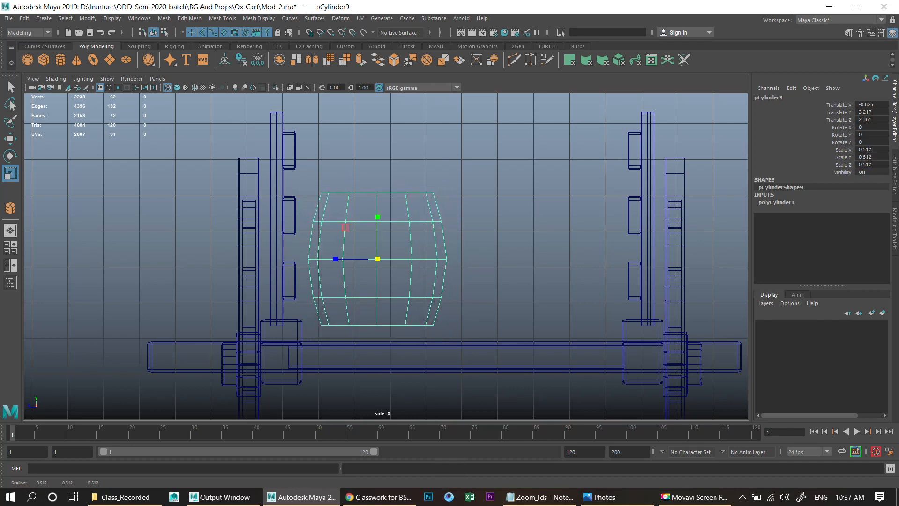
{"action": "left_click_drag", "start_coordinate": [378, 216], "coordinate": [378, 219]}
- Move the barrel sideways toward one rail of the cart bed
{"action": "key", "text": "w"}
{"action": "key", "text": "space"}
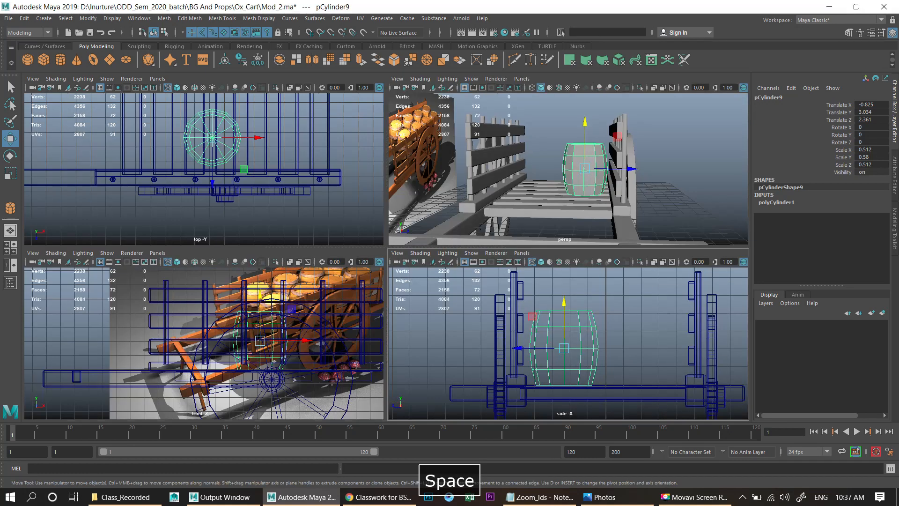
{"action": "key", "text": "space"}
{"action": "left_click_drag", "start_coordinate": [450, 202], "coordinate": [438, 234], "text": "alt"}
{"action": "right_click_drag", "start_coordinate": [438, 234], "coordinate": [478, 234], "text": "alt"}
{"action": "left_click_drag", "start_coordinate": [422, 216], "coordinate": [420, 232], "text": "alt"}
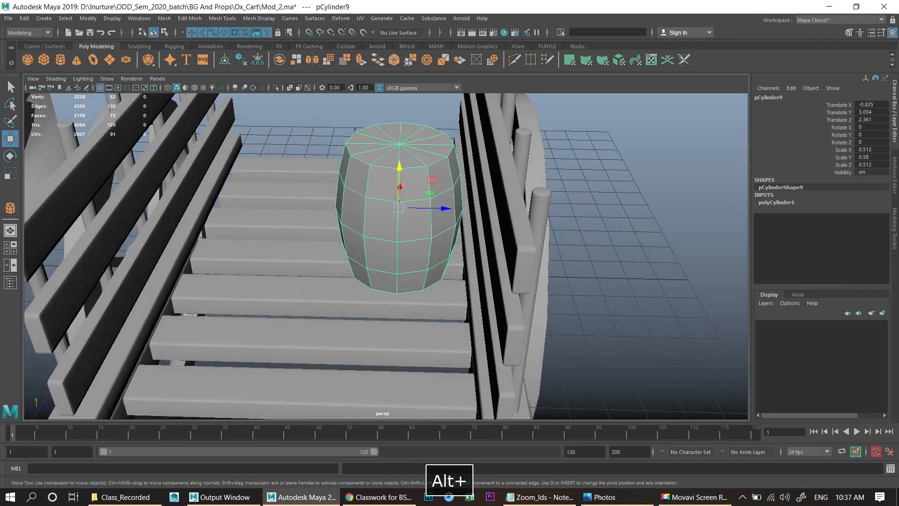
{"action": "right_click_drag", "start_coordinate": [421, 232], "coordinate": [389, 234], "text": "alt"}
{"action": "left_click_drag", "start_coordinate": [389, 234], "coordinate": [358, 248], "text": "alt"}
{"action": "left_click_drag", "start_coordinate": [403, 204], "coordinate": [414, 246]}
{"action": "scroll", "coordinate": [364, 272], "scroll_direction": "down", "scroll_amount": 5}
{"action": "scroll", "coordinate": [415, 245], "scroll_direction": "up", "scroll_amount": 6}
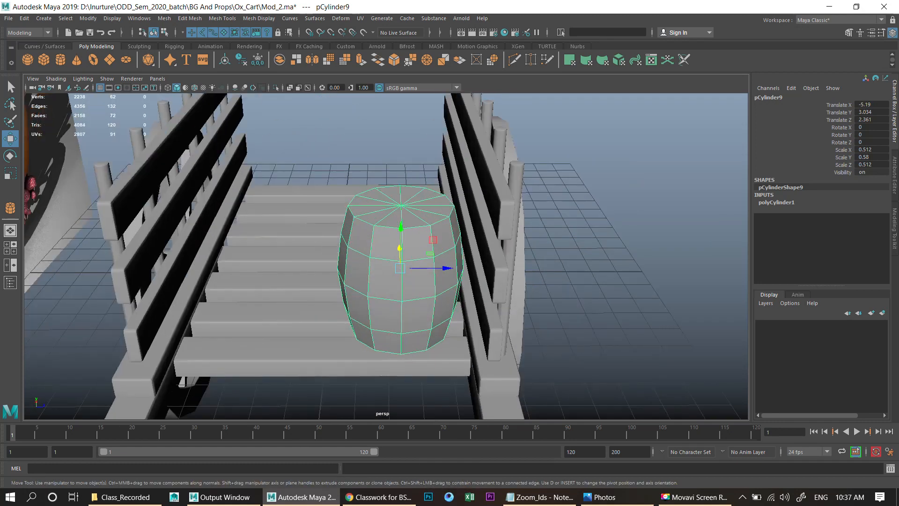
{"action": "middle_click_drag", "start_coordinate": [415, 246], "coordinate": [398, 268], "text": "alt"}
- Select all top cap faces of the barrel, extrude them, and scale the extrusion slightly inward
{"action": "scroll", "coordinate": [398, 268], "scroll_direction": "up", "scroll_amount": 2}
{"action": "right_click_drag", "start_coordinate": [395, 169], "coordinate": [394, 197]}
{"action": "left_click", "coordinate": [380, 169]}
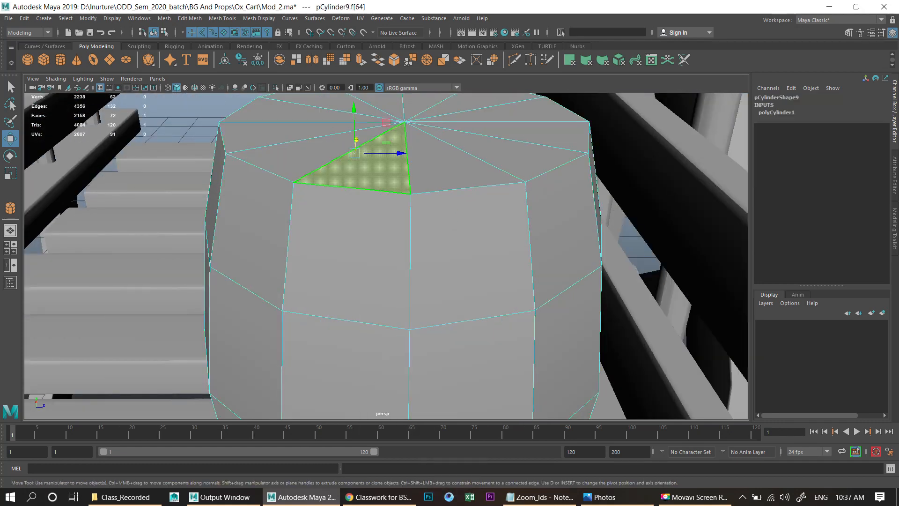
{"action": "left_click", "coordinate": [438, 167], "text": "shift"}
{"action": "left_click", "coordinate": [503, 152], "text": "shift"}
{"action": "middle_click_drag", "start_coordinate": [532, 135], "coordinate": [538, 220], "text": "alt"}
{"action": "left_click", "coordinate": [534, 221], "text": "shift"}
{"action": "left_click", "coordinate": [541, 251], "text": "shift"}
{"action": "left_click", "coordinate": [492, 201], "text": "shift"}
{"action": "left_click", "coordinate": [440, 193], "text": "shift"}
{"action": "left_click", "coordinate": [379, 197], "text": "shift"}
{"action": "left_click", "coordinate": [337, 201], "text": "shift"}
{"action": "left_click", "coordinate": [302, 217], "text": "shift"}
{"action": "left_click", "coordinate": [295, 255], "text": "shift"}
{"action": "left_click", "coordinate": [300, 283], "text": "shift"}
{"action": "left_click", "coordinate": [361, 59]}
{"action": "key", "text": "r"}
{"action": "left_click_drag", "start_coordinate": [418, 196], "coordinate": [415, 197], "text": "ctrl"}
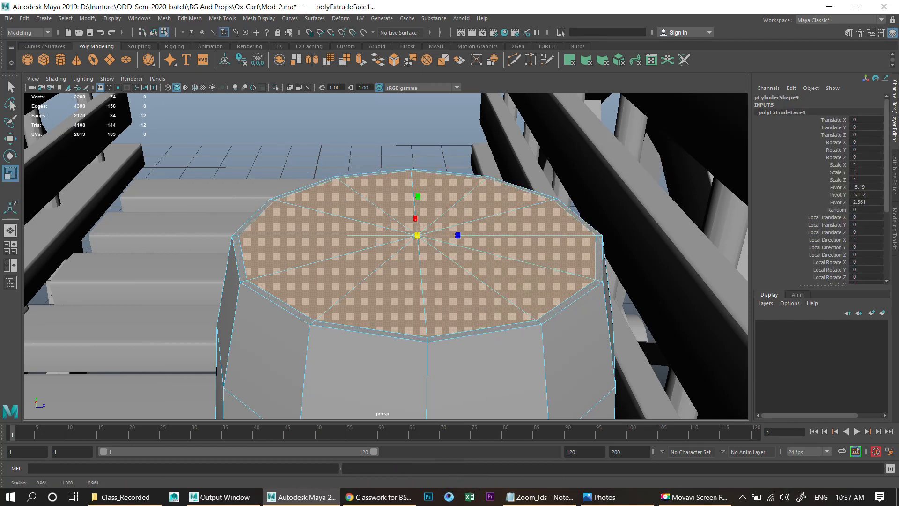
- Extrude the top faces again and push them down into the barrel
{"action": "key", "text": "g"}
{"action": "key", "text": "w"}
{"action": "left_click_drag", "start_coordinate": [418, 193], "coordinate": [418, 205]}
- Inspect the barrel from several angles and compare it with the reference barrels
{"action": "right_click_drag", "start_coordinate": [468, 189], "coordinate": [514, 175]}
{"action": "scroll", "coordinate": [515, 176], "scroll_direction": "down", "scroll_amount": 5}
{"action": "left_click", "coordinate": [618, 162]}
{"action": "scroll", "coordinate": [609, 168], "scroll_direction": "down", "scroll_amount": 3}
{"action": "middle_click_drag", "start_coordinate": [562, 206], "coordinate": [593, 178], "text": "alt"}
{"action": "scroll", "coordinate": [415, 237], "scroll_direction": "down", "scroll_amount": 3}
{"action": "left_click", "coordinate": [415, 238]}
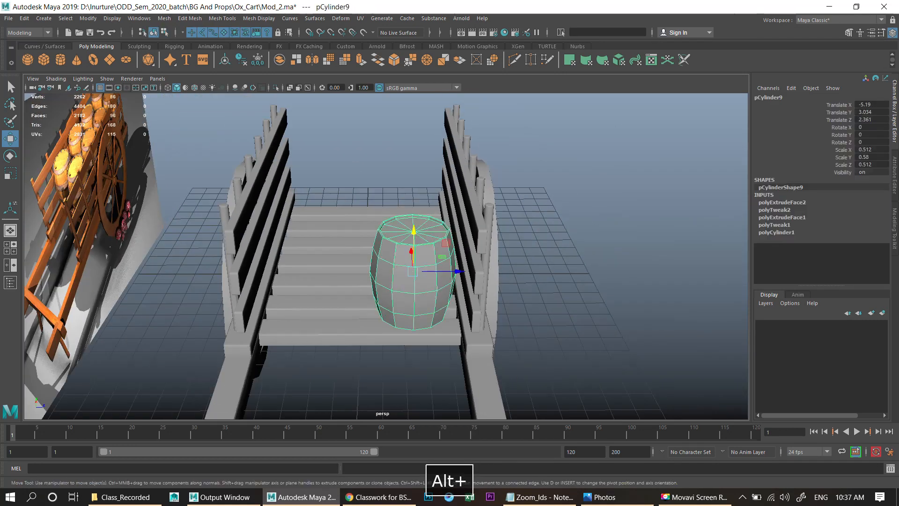
{"action": "scroll", "coordinate": [414, 238], "scroll_direction": "up", "scroll_amount": 3}
{"action": "middle_click_drag", "start_coordinate": [415, 238], "coordinate": [703, 262], "text": "alt"}
{"action": "scroll", "coordinate": [702, 262], "scroll_direction": "up", "scroll_amount": 3}
{"action": "left_click_drag", "start_coordinate": [492, 244], "coordinate": [464, 258], "text": "alt"}
{"action": "middle_click_drag", "start_coordinate": [463, 257], "coordinate": [548, 318], "text": "alt"}
{"action": "scroll", "coordinate": [548, 318], "scroll_direction": "up", "scroll_amount": 3}
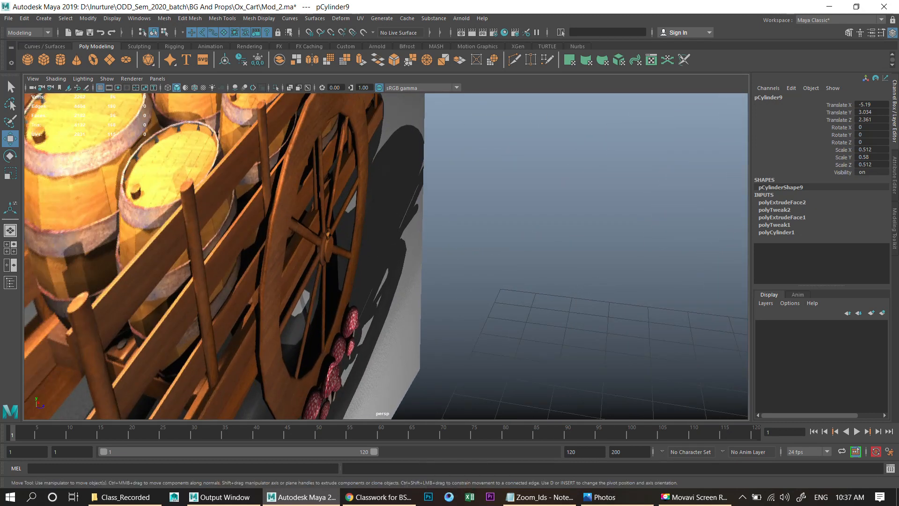
{"action": "scroll", "coordinate": [548, 319], "scroll_direction": "down", "scroll_amount": 10}
{"action": "middle_click_drag", "start_coordinate": [548, 318], "coordinate": [473, 263], "text": "alt"}
{"action": "scroll", "coordinate": [473, 263], "scroll_direction": "up", "scroll_amount": 4}
{"action": "left_click_drag", "start_coordinate": [473, 263], "coordinate": [450, 210], "text": "alt"}
{"action": "left_click", "coordinate": [632, 197]}
{"action": "left_click_drag", "start_coordinate": [633, 196], "coordinate": [642, 220], "text": "alt"}
{"action": "left_click", "coordinate": [473, 244]}
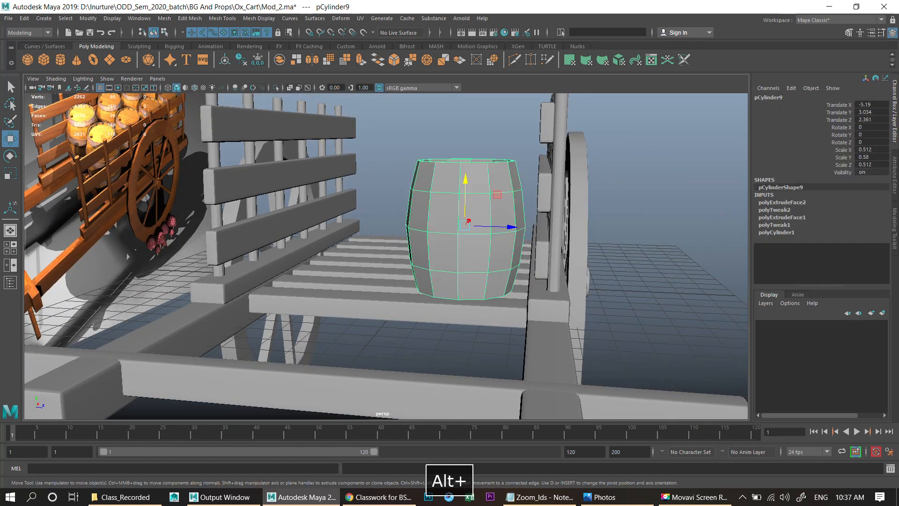
{"action": "scroll", "coordinate": [468, 230], "scroll_direction": "up", "scroll_amount": 3}
{"action": "scroll", "coordinate": [469, 230], "scroll_direction": "down", "scroll_amount": 3}
{"action": "scroll", "coordinate": [468, 220], "scroll_direction": "up", "scroll_amount": 5}
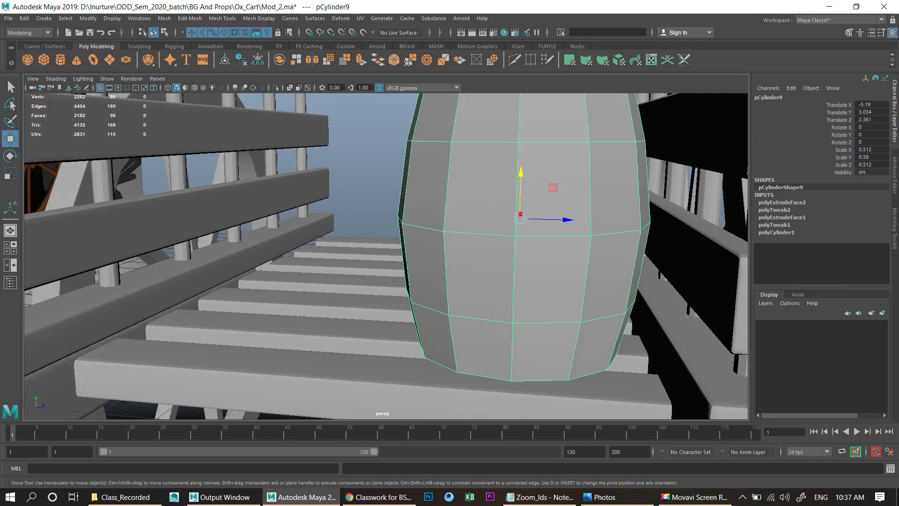
- Scale the barrel's upper and lower edge loops slightly and save the scene
{"action": "right_click_drag", "start_coordinate": [466, 203], "coordinate": [468, 164]}
{"action": "double_click", "coordinate": [483, 142]}
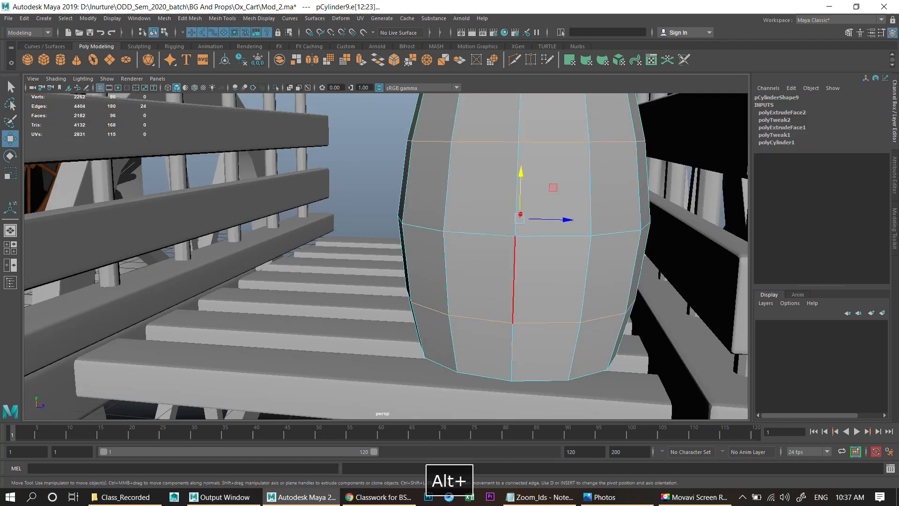
{"action": "middle_click_drag", "start_coordinate": [469, 211], "coordinate": [450, 258], "text": "alt"}
{"action": "key", "text": "r"}
{"action": "left_click_drag", "start_coordinate": [500, 265], "coordinate": [504, 263]}
{"action": "right_click_drag", "start_coordinate": [476, 189], "coordinate": [521, 174]}
{"action": "scroll", "coordinate": [520, 175], "scroll_direction": "down", "scroll_amount": 5}
{"action": "left_click", "coordinate": [604, 188]}
{"action": "left_click_drag", "start_coordinate": [604, 188], "coordinate": [553, 222], "text": "alt"}
{"action": "key", "text": "ctrl+s"}
- Create a polygon pipe beside the wheel and set its axis subdivisions to 12
{"action": "left_click_drag", "start_coordinate": [384, 258], "coordinate": [290, 262], "text": "alt"}
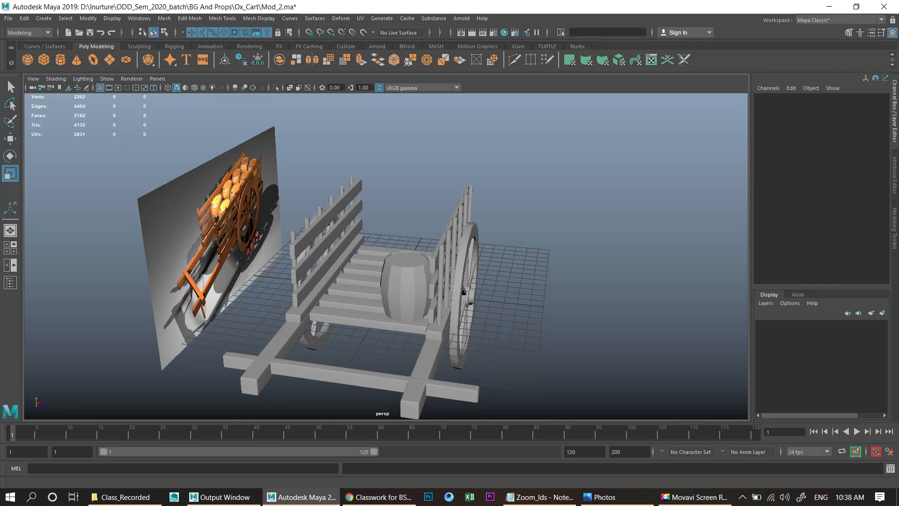
{"action": "right_click", "coordinate": [170, 59]}
{"action": "left_click", "coordinate": [178, 131]}
{"action": "mouse_move", "coordinate": [517, 327]}
{"action": "left_mouse_down"}
{"action": "mouse_move", "coordinate": [536, 320]}
{"action": "mouse_move", "coordinate": [537, 308]}
{"action": "left_mouse_up"}
{"action": "middle_click_drag", "start_coordinate": [536, 308], "coordinate": [397, 233], "text": "alt"}
{"action": "right_click_drag", "start_coordinate": [397, 233], "coordinate": [449, 237], "text": "alt"}
{"action": "middle_click_drag", "start_coordinate": [450, 237], "coordinate": [504, 303], "text": "alt"}
{"action": "key", "text": "w"}
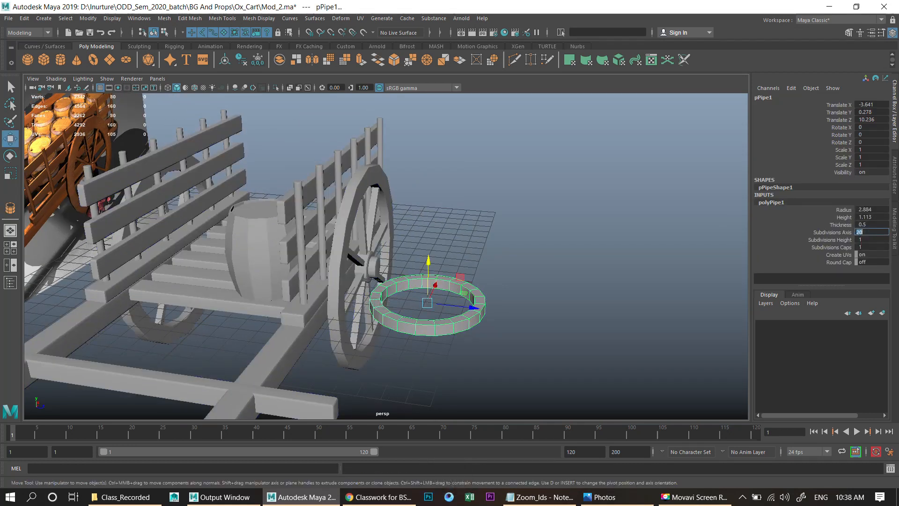
{"action": "key", "text": "Return"}
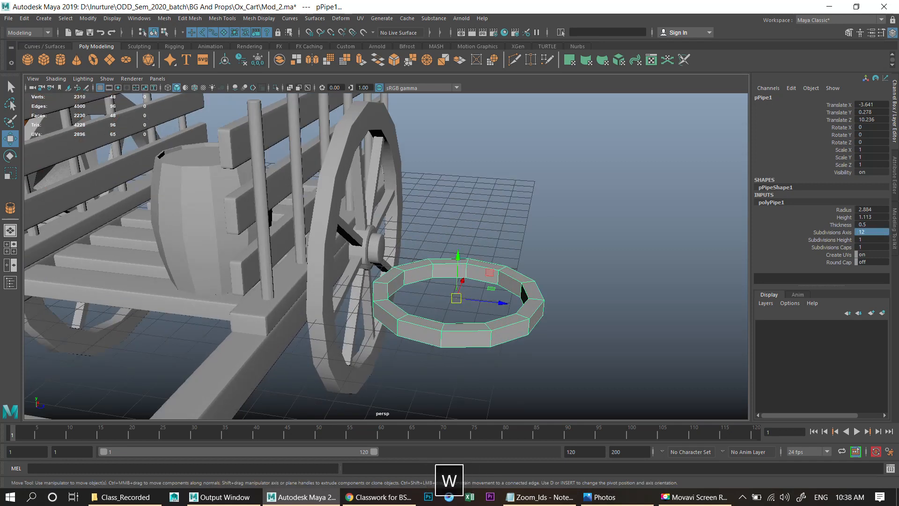
- Position the pipe over the barrel's top and scale it to about 0.61
{"action": "left_click_drag", "start_coordinate": [499, 302], "coordinate": [250, 275]}
{"action": "key", "text": "space"}
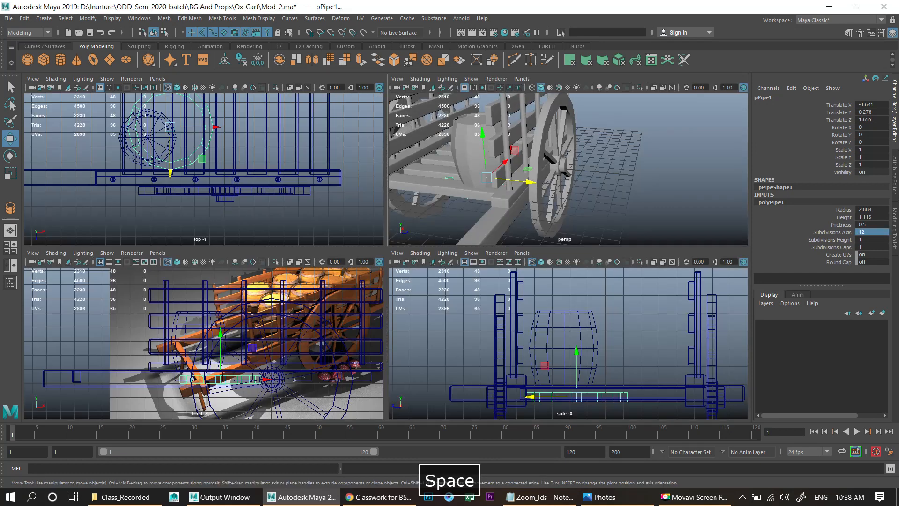
{"action": "key", "text": "space"}
{"action": "scroll", "coordinate": [263, 173], "scroll_direction": "up", "scroll_amount": 2}
{"action": "middle_click_drag", "start_coordinate": [263, 174], "coordinate": [419, 247], "text": "alt"}
{"action": "scroll", "coordinate": [419, 246], "scroll_direction": "up", "scroll_amount": 2}
{"action": "key", "text": "w"}
{"action": "left_click_drag", "start_coordinate": [474, 195], "coordinate": [497, 230]}
{"action": "scroll", "coordinate": [399, 236], "scroll_direction": "up", "scroll_amount": 3}
{"action": "key", "text": "space"}
{"action": "key", "text": "space"}
{"action": "left_click_drag", "start_coordinate": [470, 175], "coordinate": [471, 188]}
{"action": "key", "text": "z"}
{"action": "scroll", "coordinate": [471, 188], "scroll_direction": "up", "scroll_amount": 3}
{"action": "key", "text": "r"}
{"action": "left_click_drag", "start_coordinate": [563, 177], "coordinate": [535, 177]}
{"action": "scroll", "coordinate": [277, 261], "scroll_direction": "up", "scroll_amount": 5}
{"action": "middle_click_drag", "start_coordinate": [536, 177], "coordinate": [422, 270], "text": "alt"}
- Set the pipe's thickness to 0.1
{"action": "left_click", "coordinate": [841, 225]}
{"action": "middle_click_drag", "start_coordinate": [609, 262], "coordinate": [562, 263]}
{"action": "scroll", "coordinate": [387, 256], "scroll_direction": "down", "scroll_amount": 3}
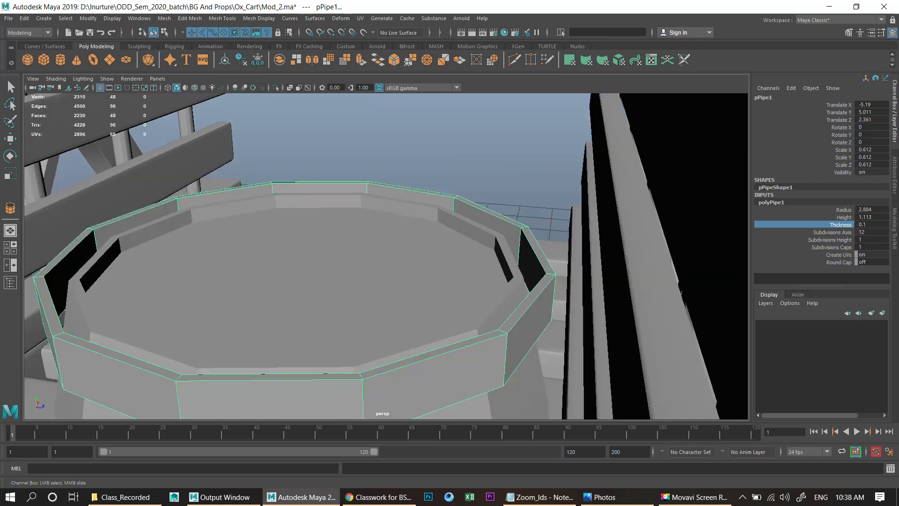
- Scale the pipe to about 0.556 and lower it onto the barrel's top rim as a hoop
{"action": "middle_click_drag", "start_coordinate": [328, 267], "coordinate": [424, 243], "text": "alt"}
{"action": "key", "text": "r"}
{"action": "left_click_drag", "start_coordinate": [416, 241], "coordinate": [397, 241]}
{"action": "key", "text": "w"}
{"action": "left_click_drag", "start_coordinate": [417, 209], "coordinate": [418, 199]}
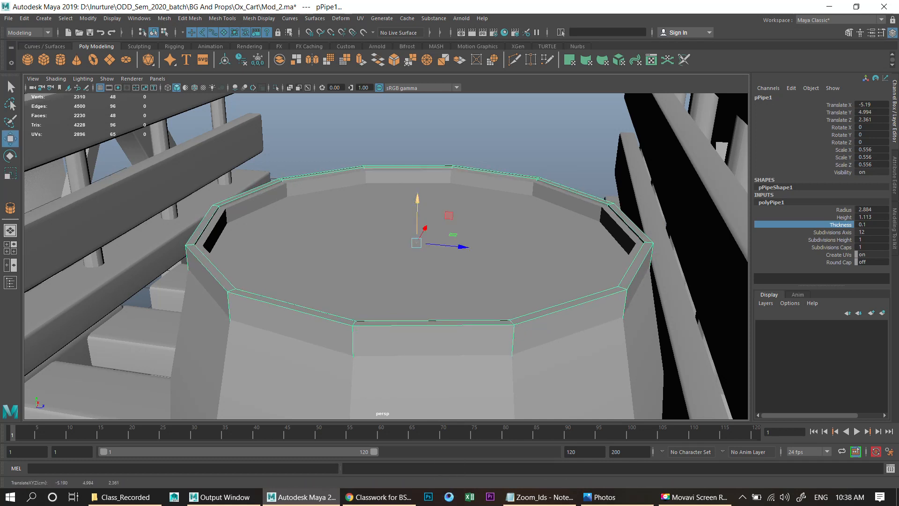
- Delete the hoop's history, duplicate it and move the copy down to the barrel's middle
{"action": "key", "text": "space"}
{"action": "key", "text": "space"}
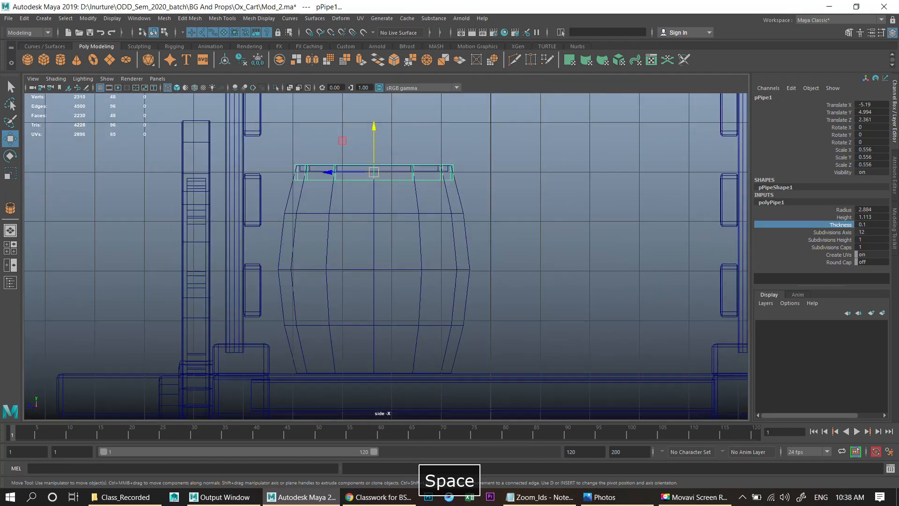
{"action": "scroll", "coordinate": [385, 256], "scroll_direction": "up", "scroll_amount": 2}
{"action": "key", "text": "alt+shift+d"}
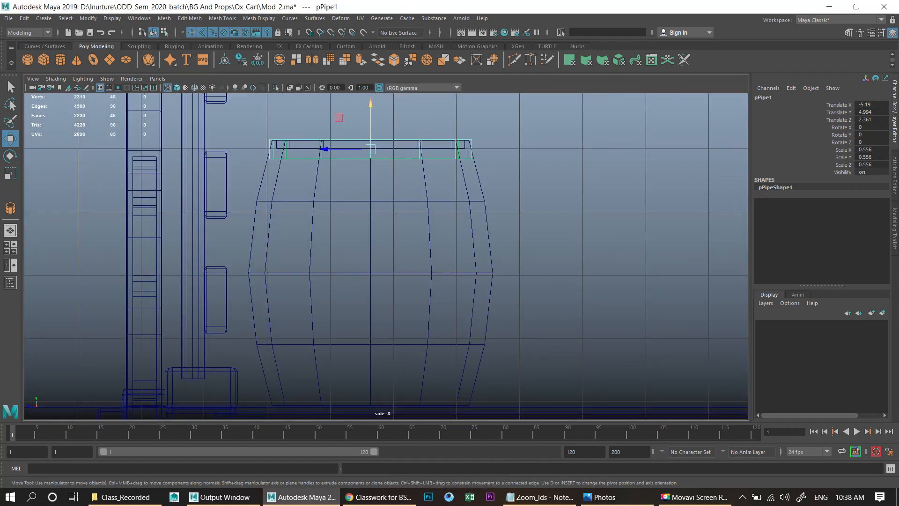
{"action": "key", "text": "shift+d"}
{"action": "left_click_drag", "start_coordinate": [370, 127], "coordinate": [370, 240]}
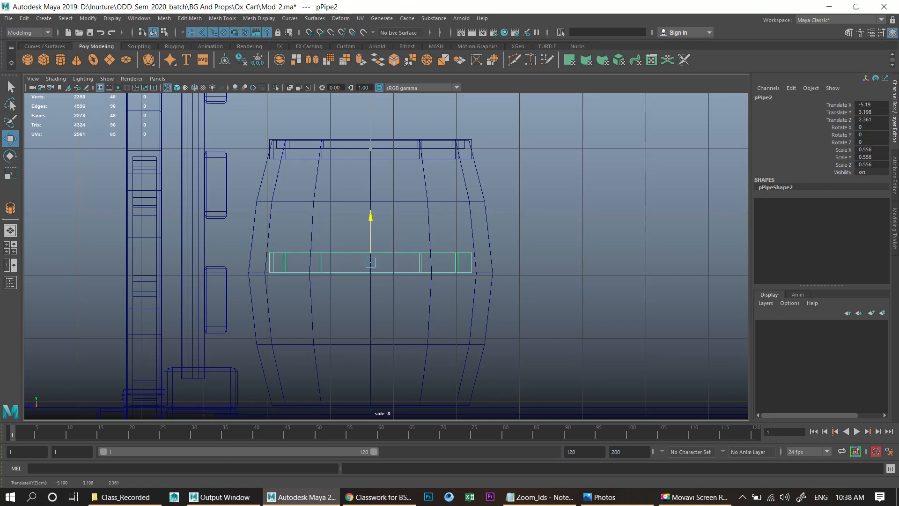
- Duplicate the middle hoop and move the copy down to the barrel's bottom
{"action": "key", "text": "shift+d"}
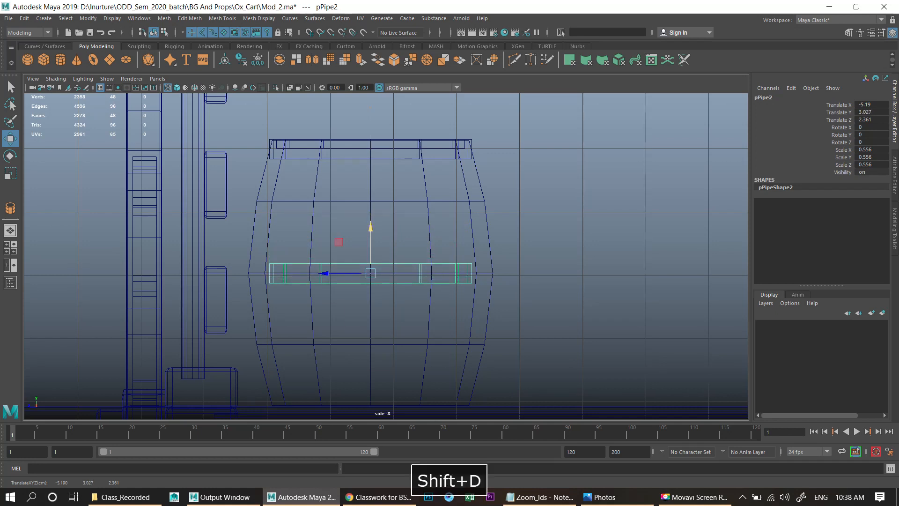
{"action": "middle_click_drag", "start_coordinate": [371, 251], "coordinate": [379, 140], "text": "alt"}
{"action": "scroll", "coordinate": [372, 207], "scroll_direction": "up", "scroll_amount": 3}
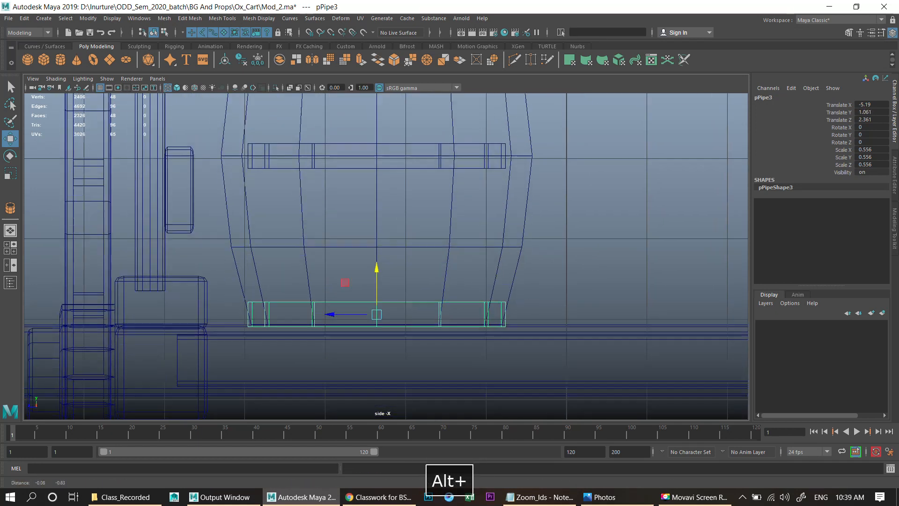
{"action": "scroll", "coordinate": [454, 238], "scroll_direction": "up", "scroll_amount": 3}
- Select the bottom hoop's top vertices and scale them outward slightly to follow the barrel's taper
{"action": "right_click", "coordinate": [454, 238]}
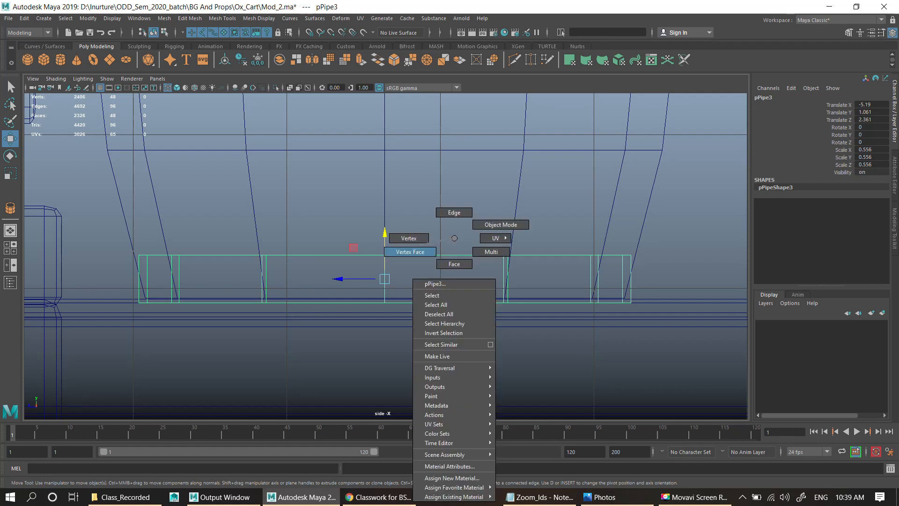
{"action": "right_click_drag", "start_coordinate": [410, 252], "coordinate": [409, 238]}
{"action": "left_click_drag", "start_coordinate": [324, 281], "coordinate": [638, 281]}
{"action": "key", "text": "r"}
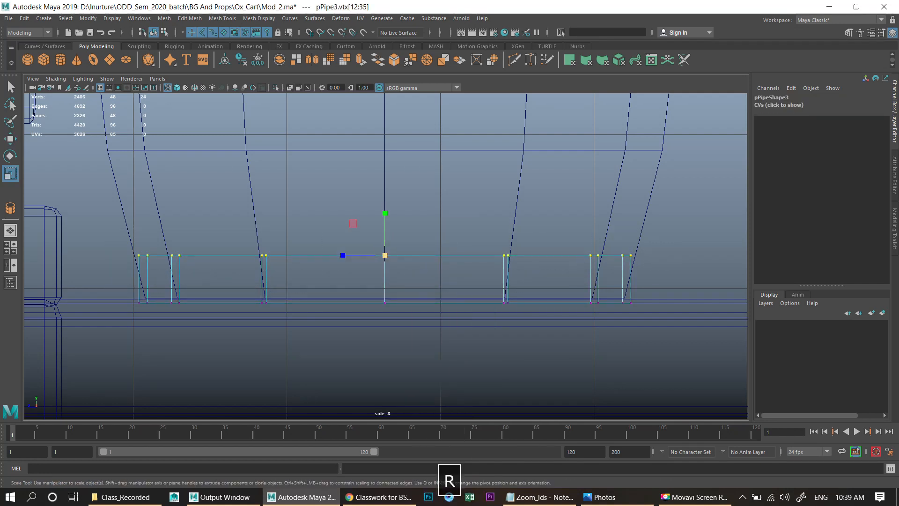
{"action": "left_click_drag", "start_coordinate": [385, 214], "coordinate": [386, 213], "text": "ctrl"}
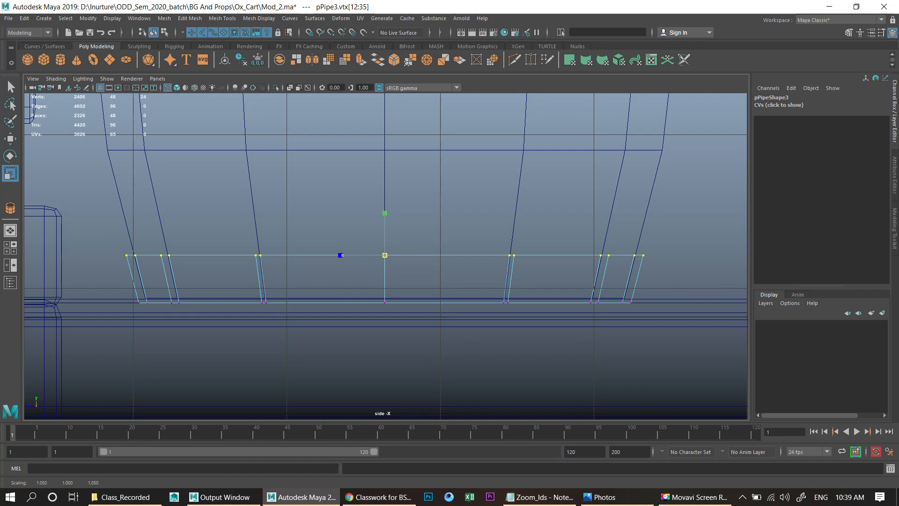
- Select the middle hoop and scale it up to about 0.695 to fit the barrel's bulge
{"action": "middle_click_drag", "start_coordinate": [353, 223], "coordinate": [374, 464], "text": "alt"}
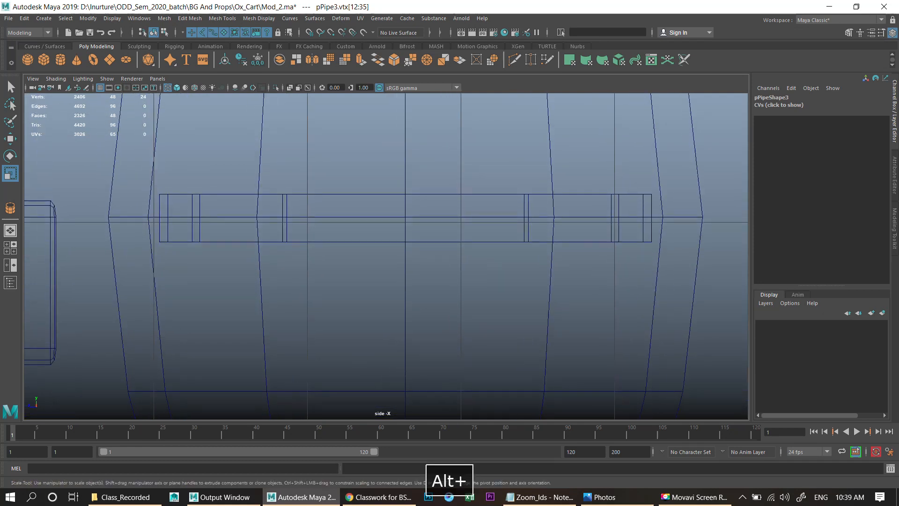
{"action": "left_click", "coordinate": [356, 272]}
{"action": "left_click", "coordinate": [356, 242]}
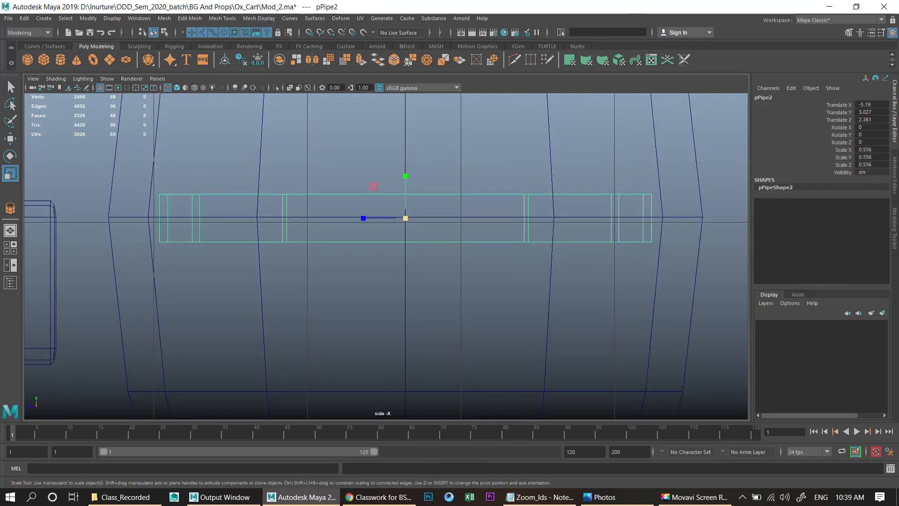
{"action": "left_click_drag", "start_coordinate": [406, 218], "coordinate": [416, 218]}
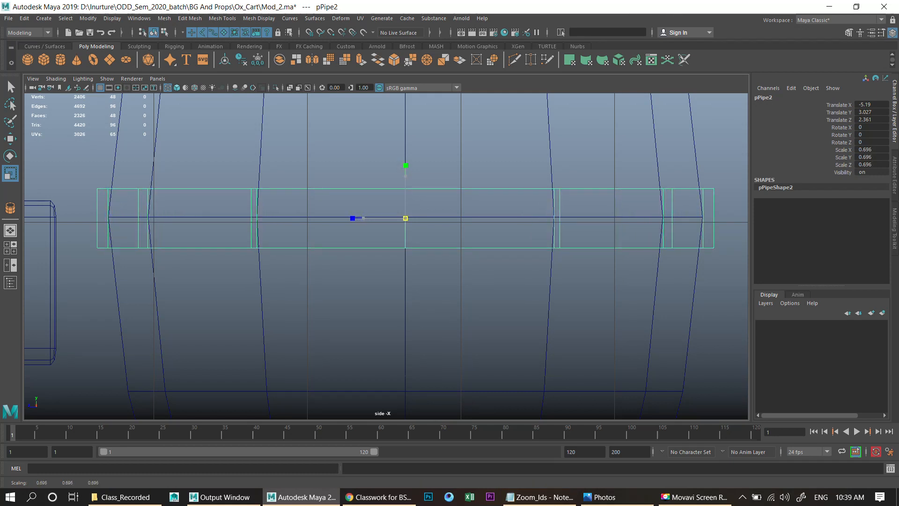
- Select the top hoop's lower vertices and scale them outward slightly to follow the barrel's shape
{"action": "key", "text": "space"}
{"action": "key", "text": "space"}
{"action": "scroll", "coordinate": [417, 218], "scroll_direction": "down", "scroll_amount": 6}
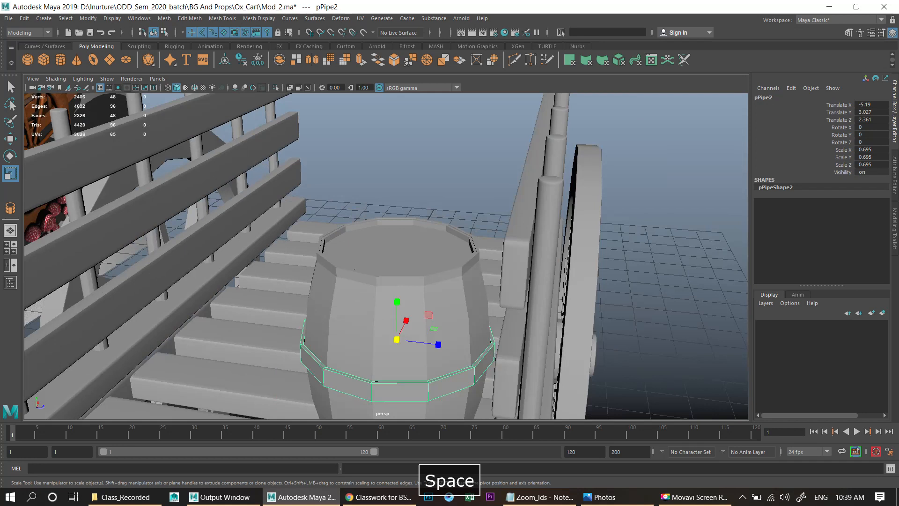
{"action": "middle_click_drag", "start_coordinate": [417, 218], "coordinate": [414, 136], "text": "alt"}
{"action": "scroll", "coordinate": [386, 256], "scroll_direction": "up", "scroll_amount": 5}
{"action": "left_click_drag", "start_coordinate": [386, 234], "coordinate": [386, 267], "text": "alt"}
{"action": "left_click", "coordinate": [403, 191]}
{"action": "scroll", "coordinate": [386, 256], "scroll_direction": "up", "scroll_amount": 2}
{"action": "key", "text": "space"}
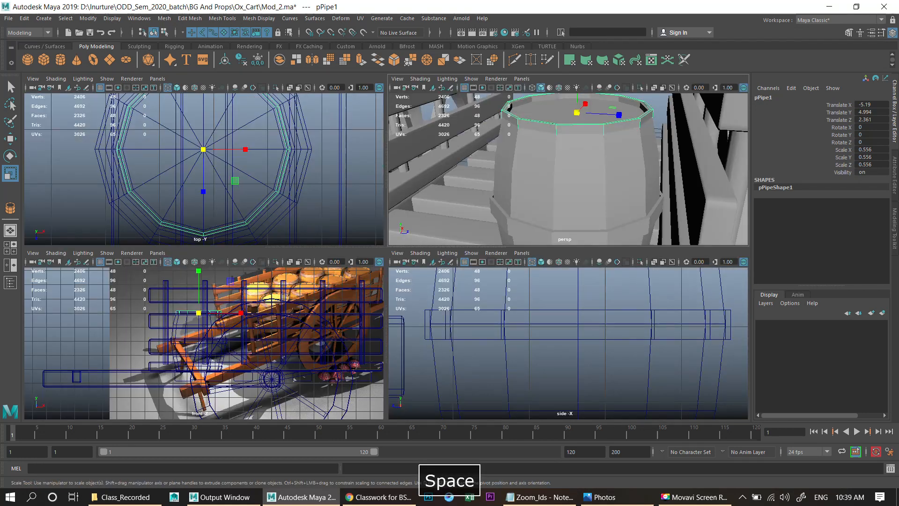
{"action": "key", "text": "space"}
{"action": "key", "text": "f"}
{"action": "right_click_drag", "start_coordinate": [321, 220], "coordinate": [274, 221]}
{"action": "scroll", "coordinate": [275, 220], "scroll_direction": "down", "scroll_amount": 5}
{"action": "left_click_drag", "start_coordinate": [251, 260], "coordinate": [520, 278]}
{"action": "scroll", "coordinate": [386, 257], "scroll_direction": "up", "scroll_amount": 2}
{"action": "key", "text": "r"}
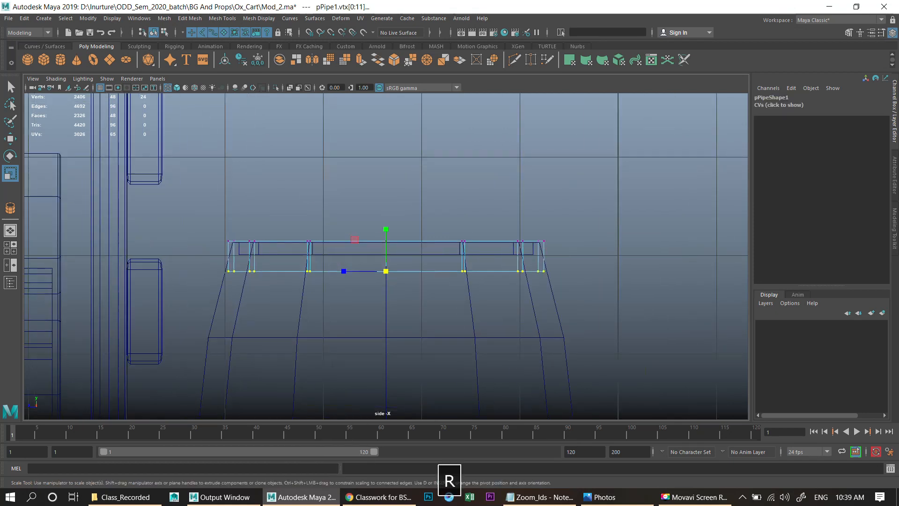
{"action": "left_click_drag", "start_coordinate": [344, 271], "coordinate": [342, 272]}
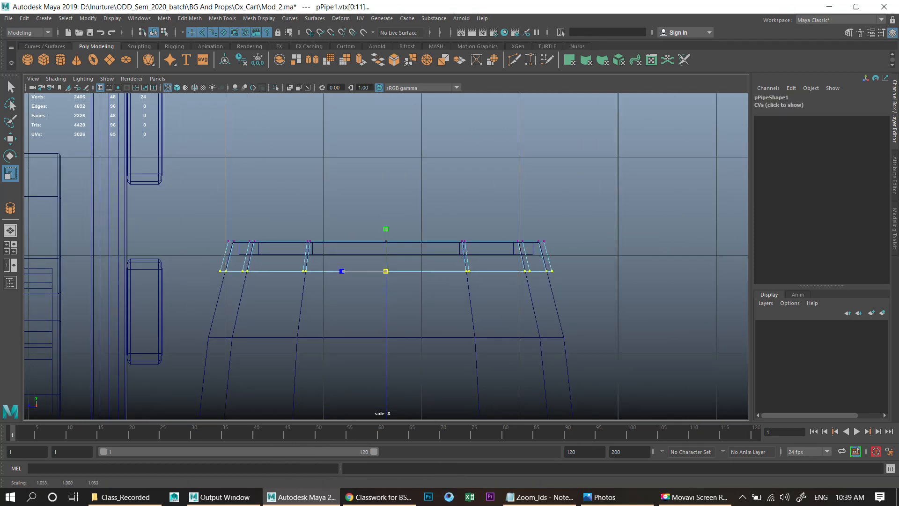
- Examine the barrels and rims in the reference image and the model from several angles
{"action": "key", "text": "space"}
{"action": "key", "text": "space"}
{"action": "scroll", "coordinate": [386, 256], "scroll_direction": "down", "scroll_amount": 6}
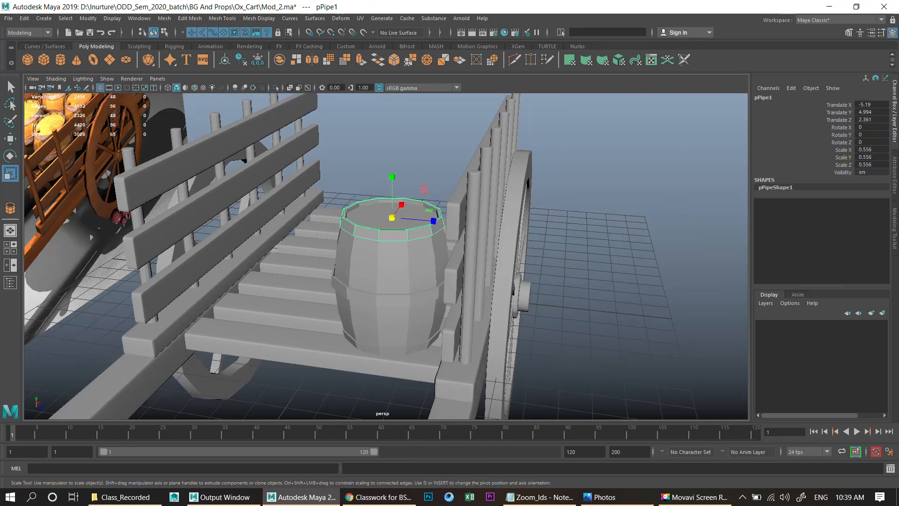
{"action": "left_click_drag", "start_coordinate": [386, 257], "coordinate": [459, 255], "text": "alt"}
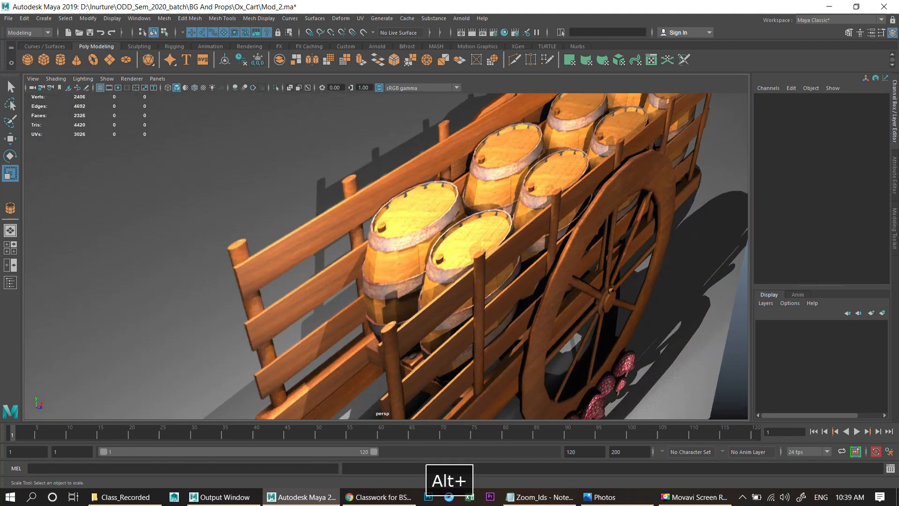
{"action": "scroll", "coordinate": [459, 255], "scroll_direction": "up", "scroll_amount": 5}
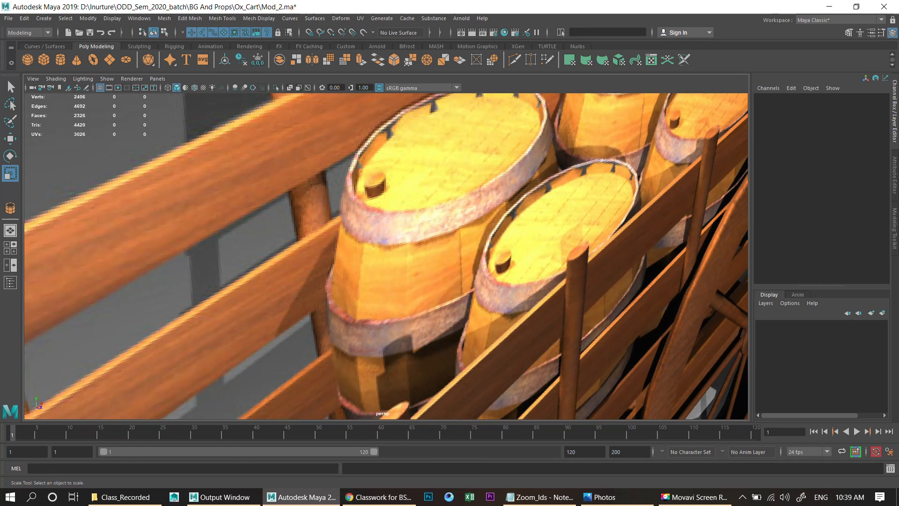
{"action": "scroll", "coordinate": [459, 281], "scroll_direction": "down", "scroll_amount": 8}
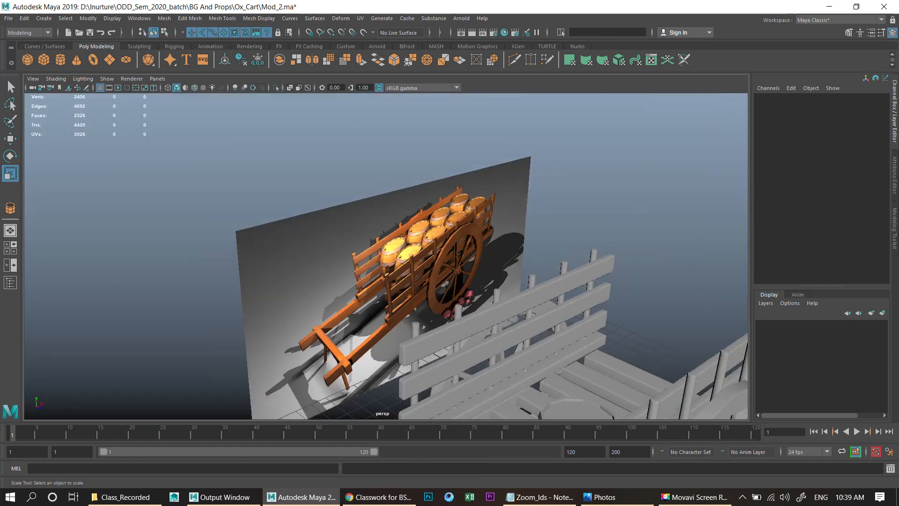
{"action": "middle_click_drag", "start_coordinate": [464, 295], "coordinate": [384, 218], "text": "alt"}
{"action": "left_click_drag", "start_coordinate": [384, 217], "coordinate": [389, 227], "text": "alt"}
{"action": "scroll", "coordinate": [390, 227], "scroll_direction": "up", "scroll_amount": 4}
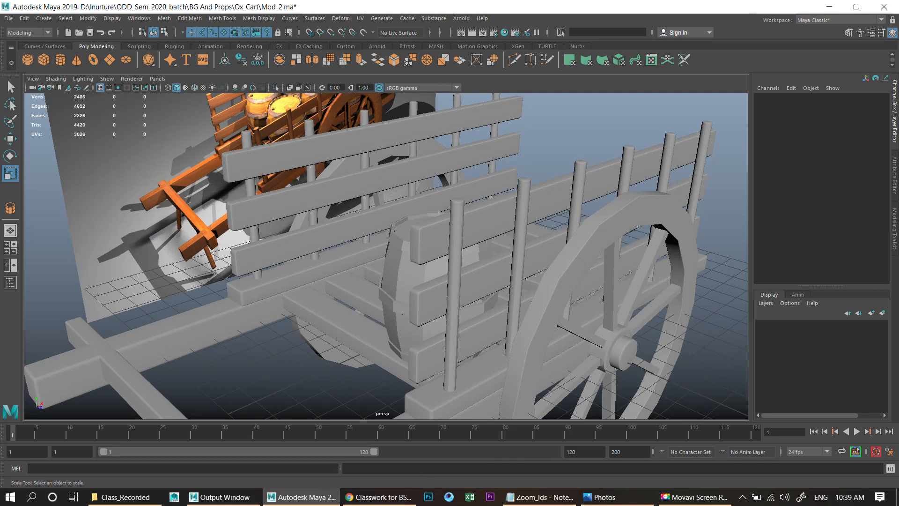
{"action": "scroll", "coordinate": [440, 277], "scroll_direction": "down", "scroll_amount": 3}
{"action": "left_click_drag", "start_coordinate": [440, 277], "coordinate": [501, 305], "text": "alt"}
{"action": "middle_click_drag", "start_coordinate": [501, 304], "coordinate": [427, 226], "text": "alt"}
{"action": "key", "text": "w"}
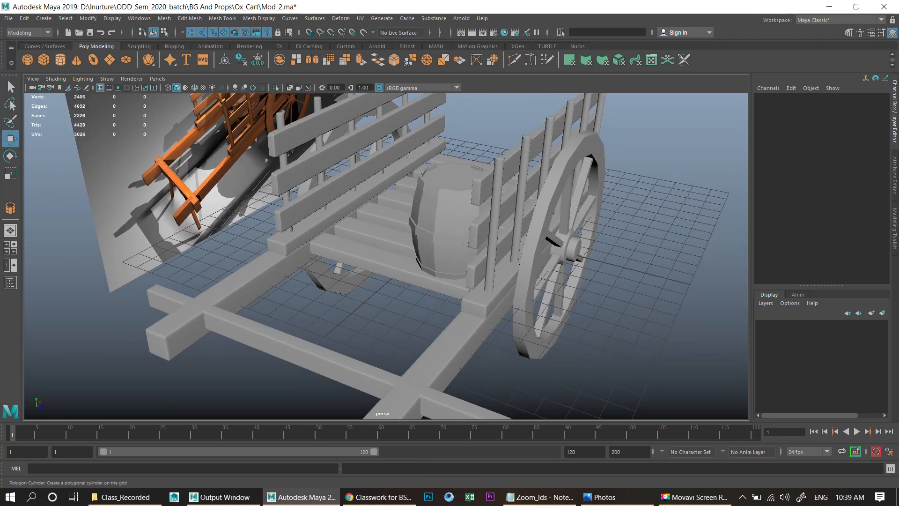
- Create a polygon cylinder beside the wheel with 8 axis subdivisions and 2 height subdivisions
{"action": "key", "text": "g"}
{"action": "left_click_drag", "start_coordinate": [621, 318], "coordinate": [634, 293]}
{"action": "left_click_drag", "start_coordinate": [635, 292], "coordinate": [588, 262], "text": "alt"}
{"action": "middle_click_drag", "start_coordinate": [589, 262], "coordinate": [519, 242], "text": "alt"}
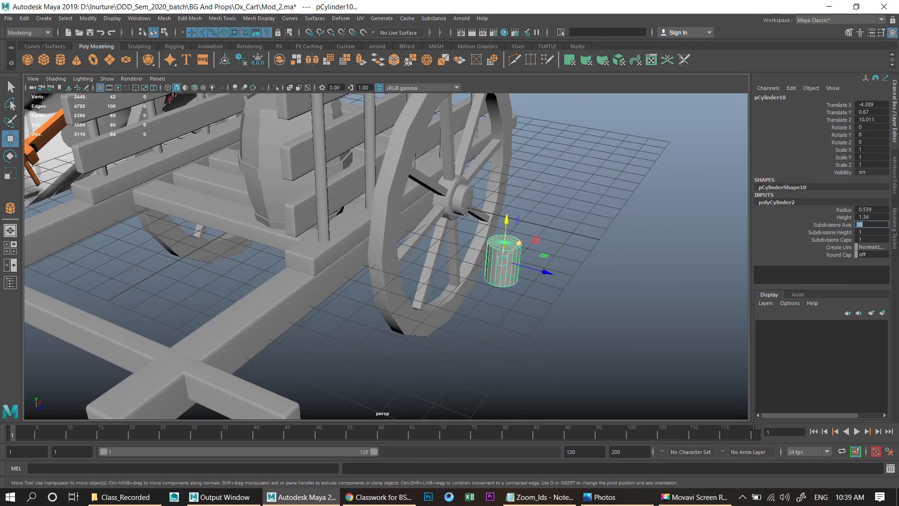
{"action": "type", "text": "12"}
{"action": "key", "text": "Return"}
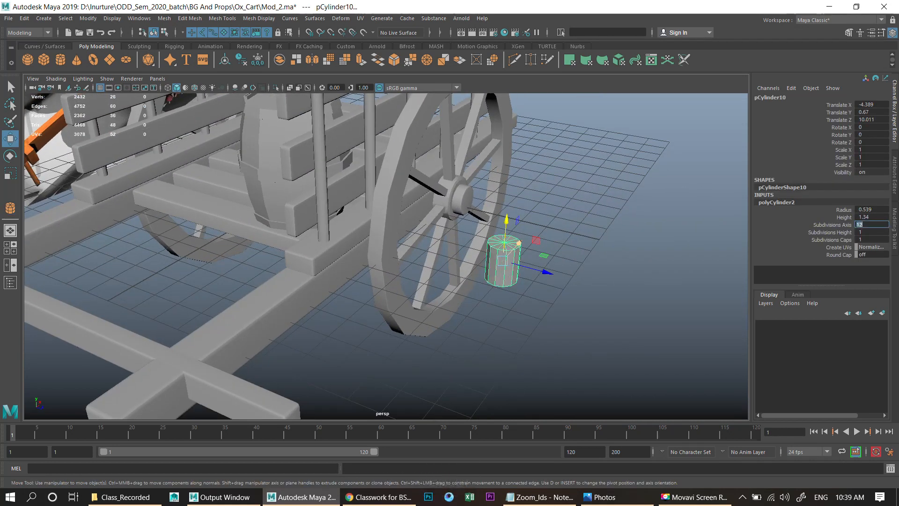
{"action": "key", "text": "Return"}
{"action": "middle_click_drag", "start_coordinate": [492, 263], "coordinate": [450, 248], "text": "alt"}
{"action": "right_click_drag", "start_coordinate": [449, 249], "coordinate": [539, 249], "text": "alt"}
{"action": "middle_click_drag", "start_coordinate": [539, 248], "coordinate": [483, 251], "text": "alt"}
{"action": "left_click", "coordinate": [831, 232]}
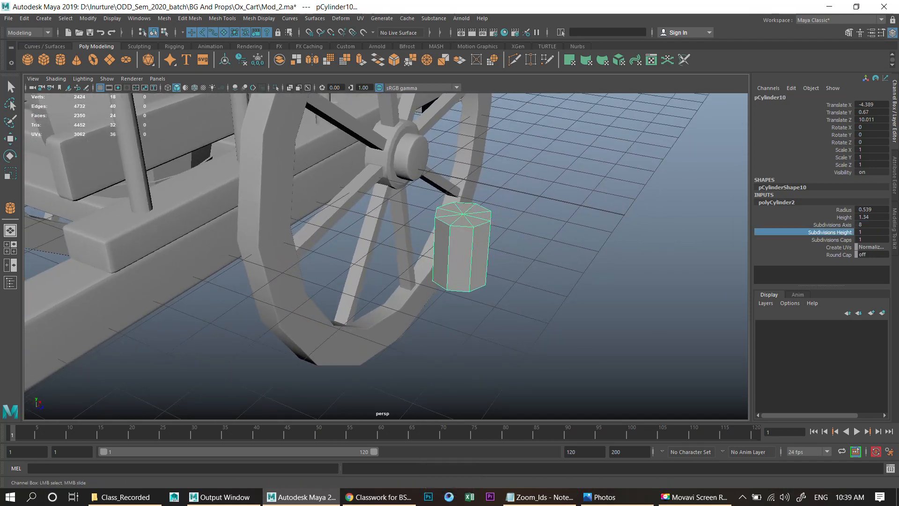
{"action": "left_click_drag", "start_coordinate": [461, 229], "coordinate": [422, 183], "text": "alt"}
{"action": "right_click_drag", "start_coordinate": [418, 177], "coordinate": [377, 177]}
- Select the cylinder's lower vertex rows in side view and scale them to narrow a stem below the top
{"action": "key", "text": "space"}
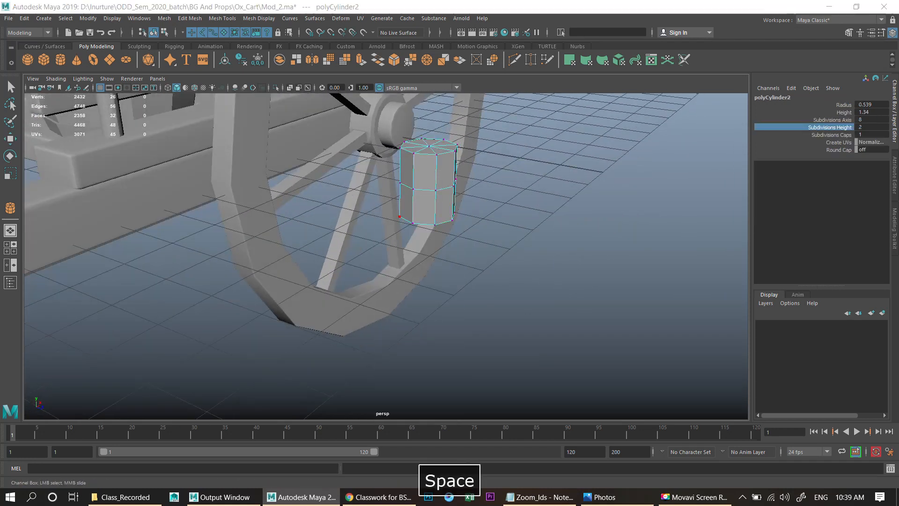
{"action": "key", "text": "space"}
{"action": "key", "text": "f"}
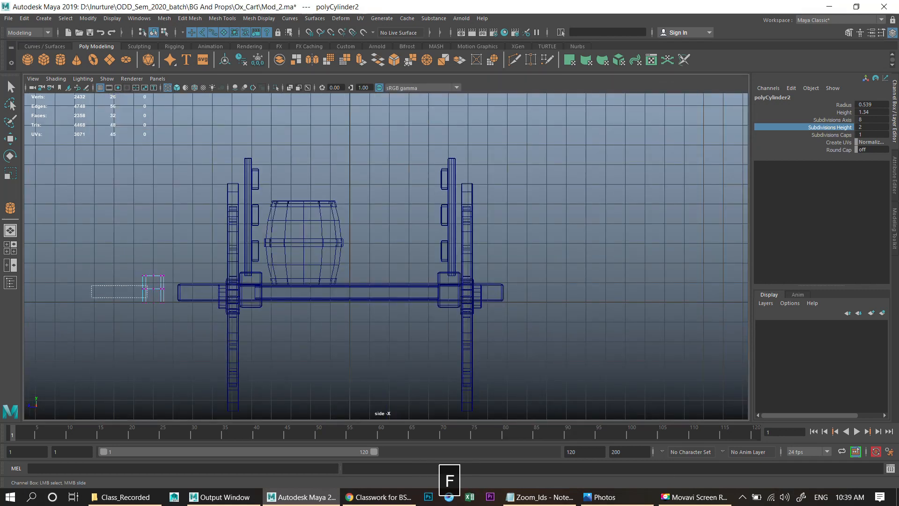
{"action": "left_click_drag", "start_coordinate": [116, 285], "coordinate": [168, 271]}
{"action": "key", "text": "w"}
{"action": "key", "text": "f"}
{"action": "scroll", "coordinate": [387, 257], "scroll_direction": "down", "scroll_amount": 5}
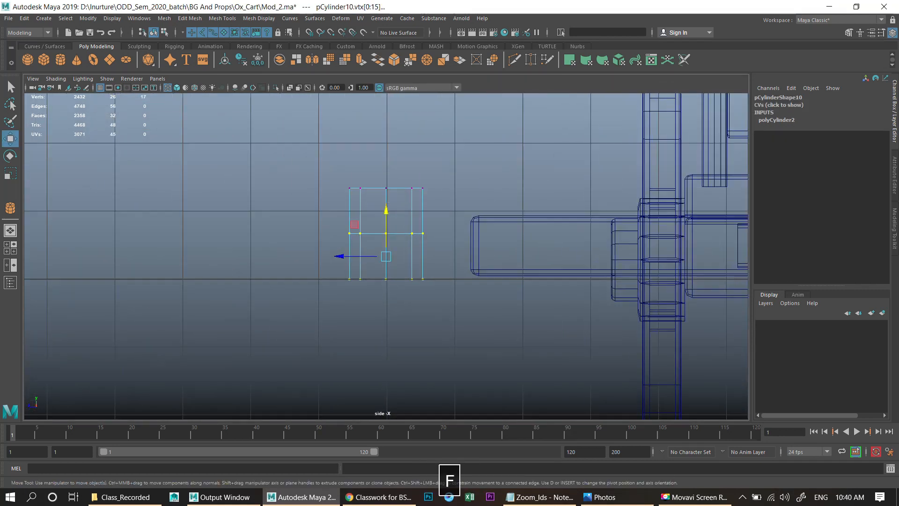
{"action": "key", "text": "r"}
{"action": "left_click_drag", "start_coordinate": [386, 257], "coordinate": [370, 256]}
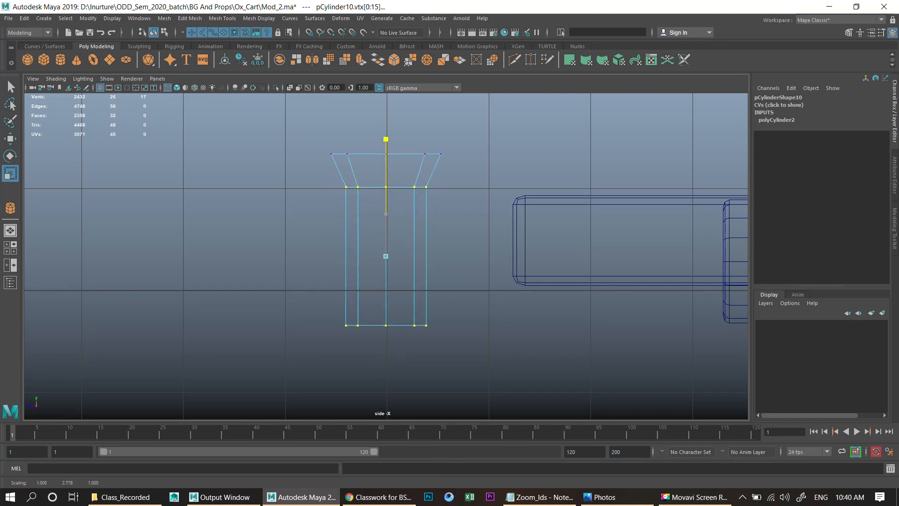
{"action": "left_click_drag", "start_coordinate": [386, 256], "coordinate": [374, 256]}
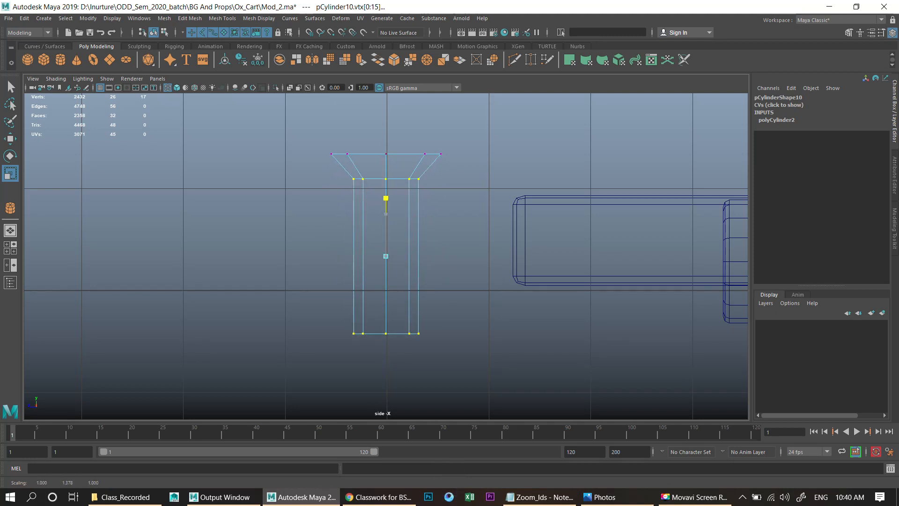
- Move and scale the lower vertices to lengthen the narrow stem under the wide flared top
{"action": "key", "text": "w"}
{"action": "left_click_drag", "start_coordinate": [386, 221], "coordinate": [386, 245]}
{"action": "key", "text": "r"}
{"action": "left_click_drag", "start_coordinate": [386, 281], "coordinate": [386, 240]}
{"action": "key", "text": "w"}
{"action": "right_click_drag", "start_coordinate": [386, 239], "coordinate": [412, 240], "text": "alt"}
{"action": "middle_click_drag", "start_coordinate": [412, 239], "coordinate": [418, 269], "text": "alt"}
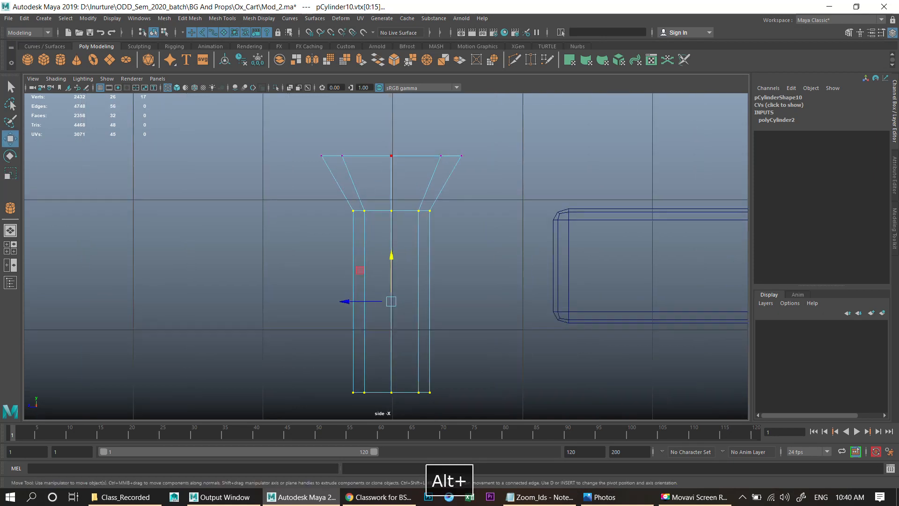
{"action": "key", "text": "r"}
{"action": "left_click_drag", "start_coordinate": [392, 302], "coordinate": [387, 301]}
{"action": "left_click_drag", "start_coordinate": [391, 260], "coordinate": [392, 249]}
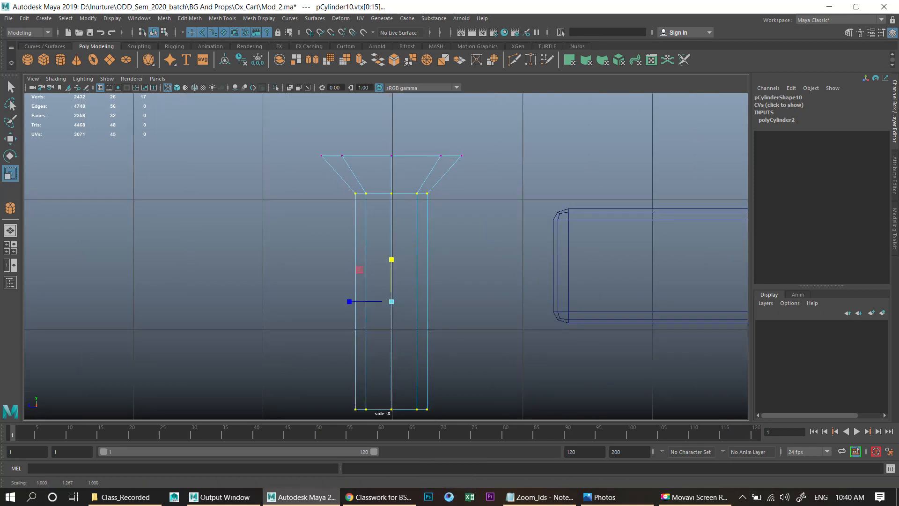
- Return to object mode and scale the peg uniformly to about 0.674
{"action": "key", "text": "w"}
{"action": "right_click_drag", "start_coordinate": [436, 167], "coordinate": [462, 149]}
{"action": "right_click", "coordinate": [451, 164], "text": "shift"}
{"action": "left_click", "coordinate": [392, 177]}
{"action": "key", "text": "space"}
{"action": "key", "text": "space"}
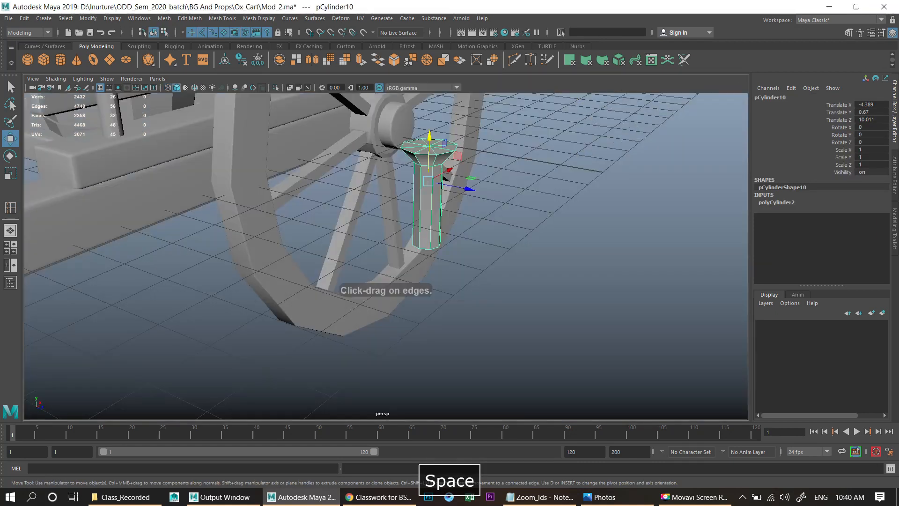
{"action": "left_click_drag", "start_coordinate": [449, 187], "coordinate": [424, 208], "text": "alt"}
{"action": "right_click_drag", "start_coordinate": [424, 208], "coordinate": [501, 211], "text": "alt"}
{"action": "key", "text": "r"}
{"action": "left_click_drag", "start_coordinate": [559, 143], "coordinate": [534, 144]}
- Move the peg along the cart's length to a new position near the front
{"action": "key", "text": "w"}
{"action": "middle_click_drag", "start_coordinate": [535, 155], "coordinate": [538, 323], "text": "alt"}
{"action": "right_click_drag", "start_coordinate": [538, 323], "coordinate": [473, 323], "text": "alt"}
{"action": "left_click_drag", "start_coordinate": [515, 314], "coordinate": [421, 301], "text": "alt"}
{"action": "key", "text": "space"}
- Position the peg in the front view and scale it to about 0.551
{"action": "key", "text": "space"}
{"action": "middle_click_drag", "start_coordinate": [421, 301], "coordinate": [261, 291], "text": "alt"}
{"action": "key", "text": "space"}
{"action": "key", "text": "space"}
{"action": "middle_click_drag", "start_coordinate": [493, 284], "coordinate": [449, 274], "text": "alt"}
{"action": "right_click_drag", "start_coordinate": [449, 274], "coordinate": [505, 274], "text": "alt"}
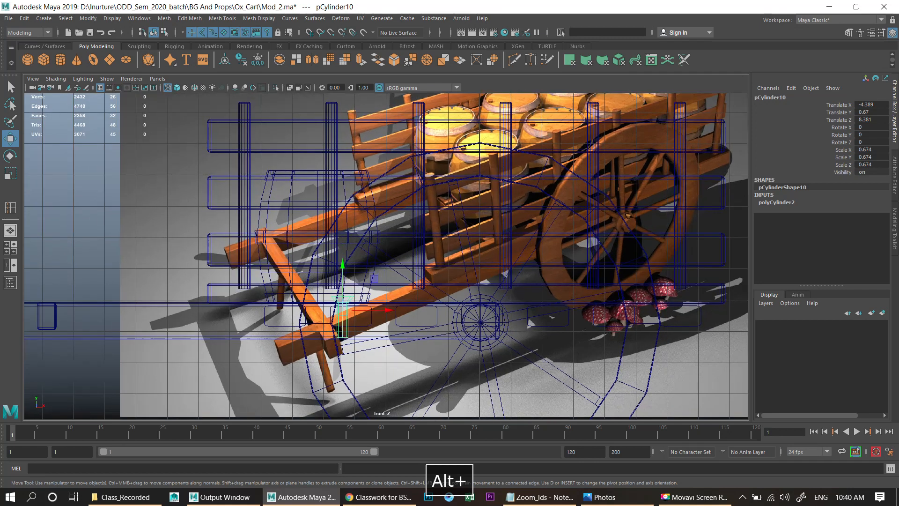
{"action": "left_click_drag", "start_coordinate": [343, 310], "coordinate": [507, 327]}
{"action": "scroll", "coordinate": [483, 308], "scroll_direction": "up", "scroll_amount": 2}
{"action": "key", "text": "r"}
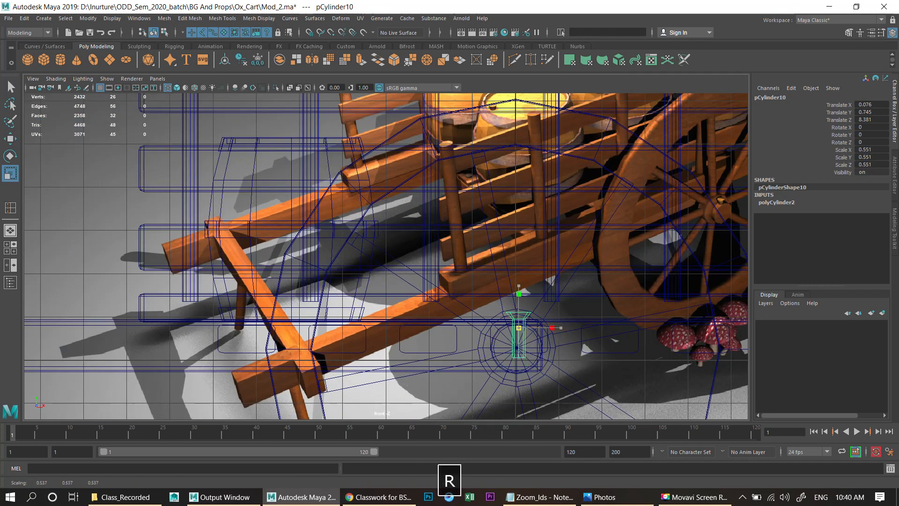
- Adjust the peg's position and scale it to about 0.405 wide and 0.501 tall
{"action": "key", "text": "w"}
{"action": "middle_click_drag", "start_coordinate": [507, 327], "coordinate": [451, 264], "text": "alt"}
{"action": "right_click_drag", "start_coordinate": [451, 265], "coordinate": [525, 266], "text": "alt"}
{"action": "left_click_drag", "start_coordinate": [569, 275], "coordinate": [563, 276]}
{"action": "key", "text": "r"}
{"action": "left_click_drag", "start_coordinate": [518, 240], "coordinate": [518, 233]}
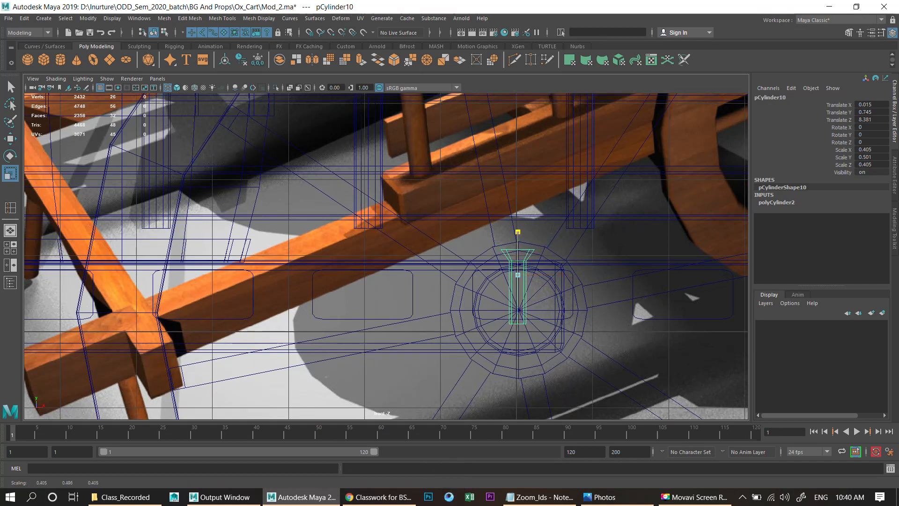
- Nudge the peg's position slightly in the front view
{"action": "key", "text": "space"}
{"action": "left_click_drag", "start_coordinate": [518, 196], "coordinate": [468, 193]}
{"action": "key", "text": "space"}
{"action": "scroll", "coordinate": [520, 197], "scroll_direction": "up", "scroll_amount": 2}
{"action": "key", "text": "w"}
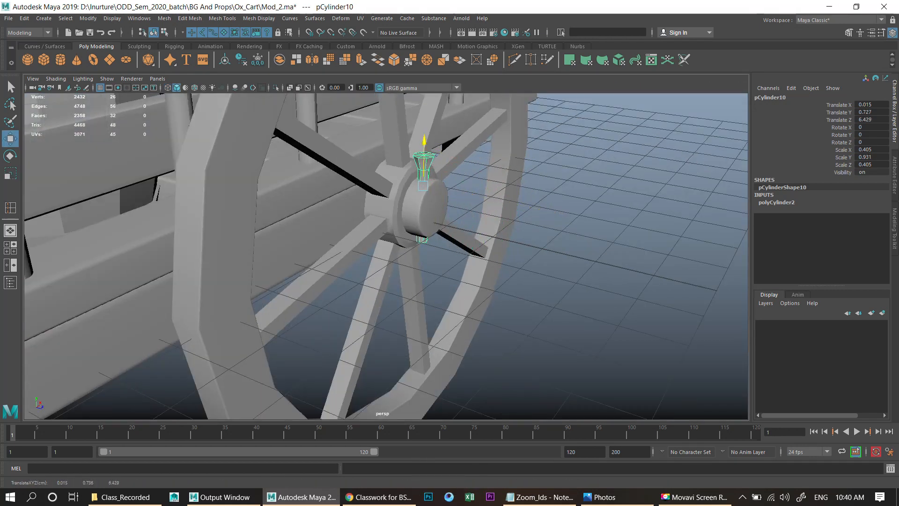
{"action": "left_click", "coordinate": [562, 220]}
{"action": "scroll", "coordinate": [562, 220], "scroll_direction": "down", "scroll_amount": 6}
{"action": "left_click_drag", "start_coordinate": [562, 220], "coordinate": [602, 223], "text": "alt"}
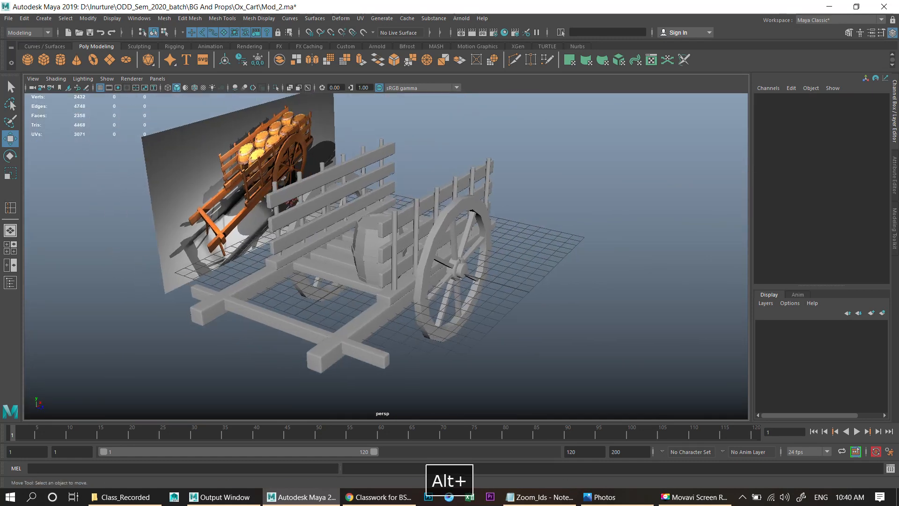
- Select the peg, delete its history and freeze its transformations
{"action": "scroll", "coordinate": [602, 223], "scroll_direction": "up", "scroll_amount": 5}
{"action": "left_click", "coordinate": [561, 264]}
{"action": "key", "text": "space"}
{"action": "key", "text": "space"}
{"action": "scroll", "coordinate": [386, 256], "scroll_direction": "down", "scroll_amount": 7}
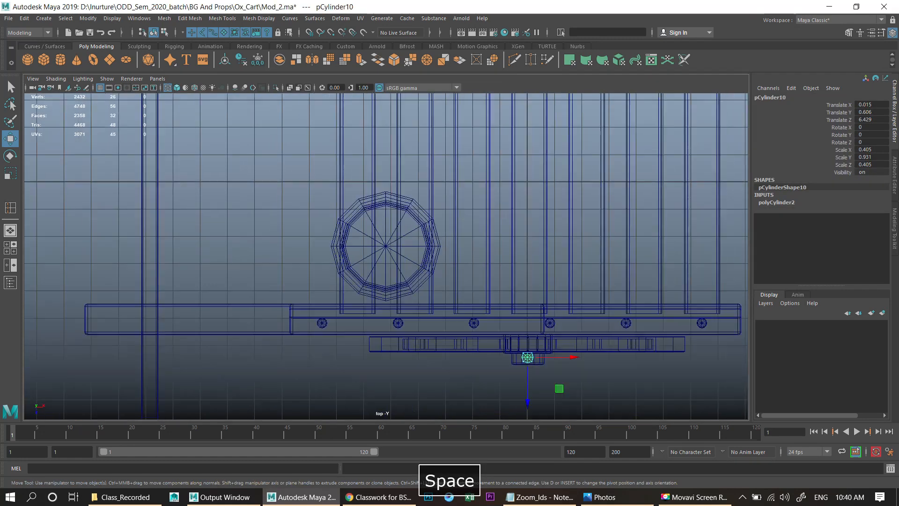
{"action": "scroll", "coordinate": [387, 256], "scroll_direction": "down", "scroll_amount": 4}
{"action": "middle_click_drag", "start_coordinate": [386, 255], "coordinate": [319, 248], "text": "alt"}
{"action": "scroll", "coordinate": [361, 292], "scroll_direction": "down", "scroll_amount": 1}
{"action": "scroll", "coordinate": [360, 292], "scroll_direction": "up", "scroll_amount": 4}
{"action": "key", "text": "alt+shift+d"}
{"action": "left_click", "coordinate": [112, 19]}
{"action": "mouse_move", "coordinate": [88, 19]}
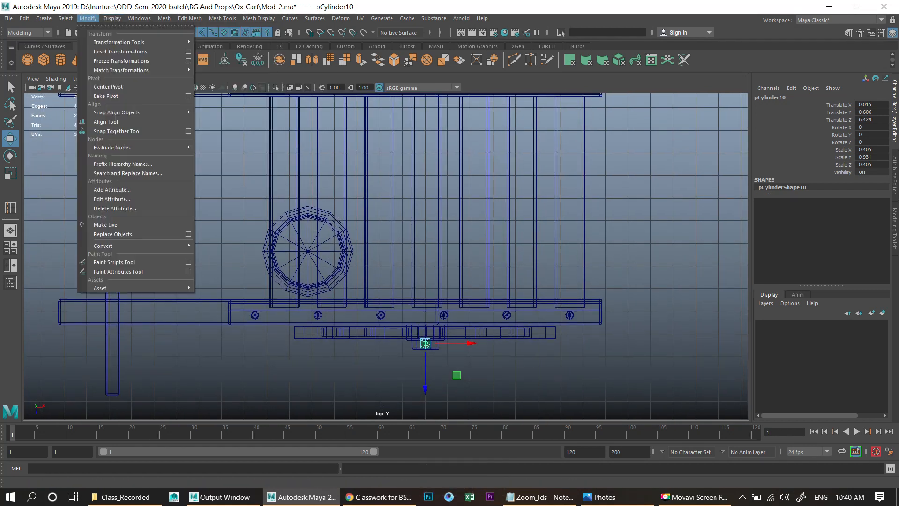
{"action": "left_click", "coordinate": [117, 60]}
- Move the peg's pivot to the centre of the cart
{"action": "scroll", "coordinate": [386, 256], "scroll_direction": "up", "scroll_amount": 3}
{"action": "middle_click_drag", "start_coordinate": [386, 256], "coordinate": [386, 265], "text": "alt"}
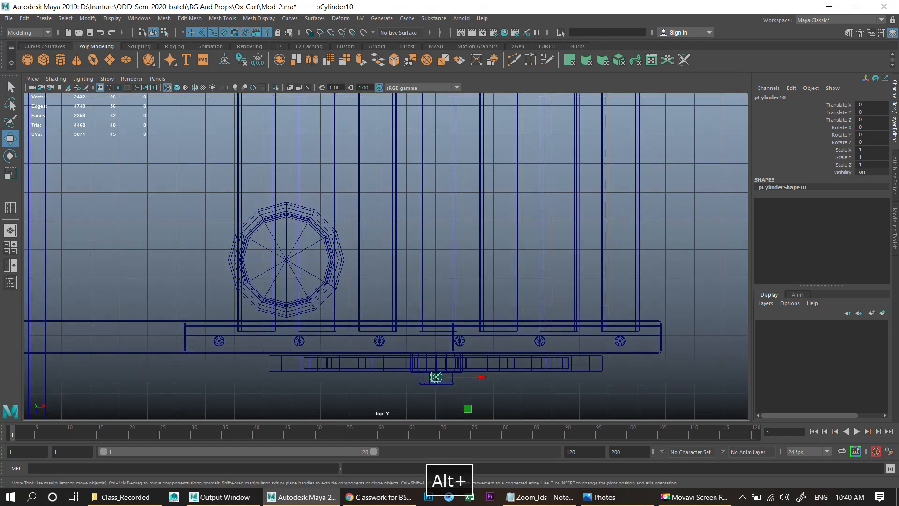
{"action": "key", "text": "d"}
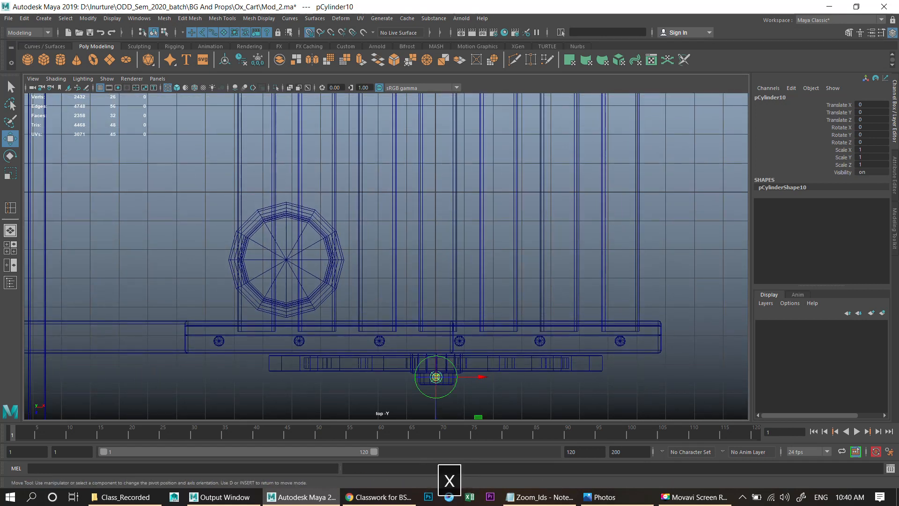
{"action": "key", "text": "space"}
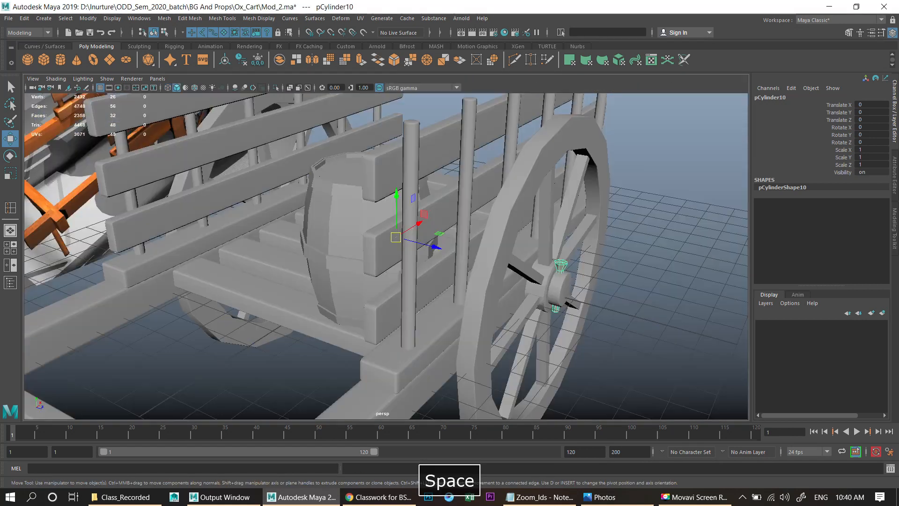
{"action": "left_click_drag", "start_coordinate": [396, 263], "coordinate": [415, 266], "text": "alt"}
- Duplicate the peg and mirror it to the opposite wheel by setting Scale Z to -1
{"action": "key", "text": "ctrl+d"}
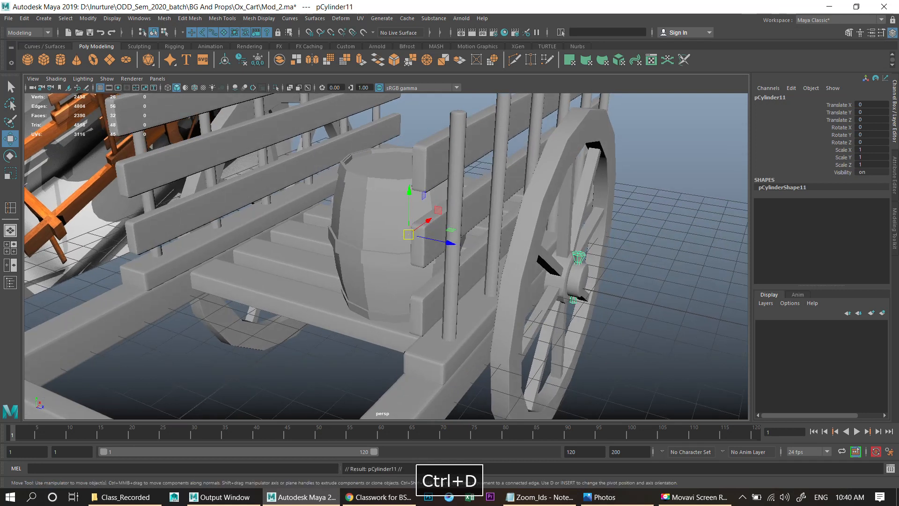
{"action": "left_click", "coordinate": [871, 165]}
{"action": "type", "text": "-"}
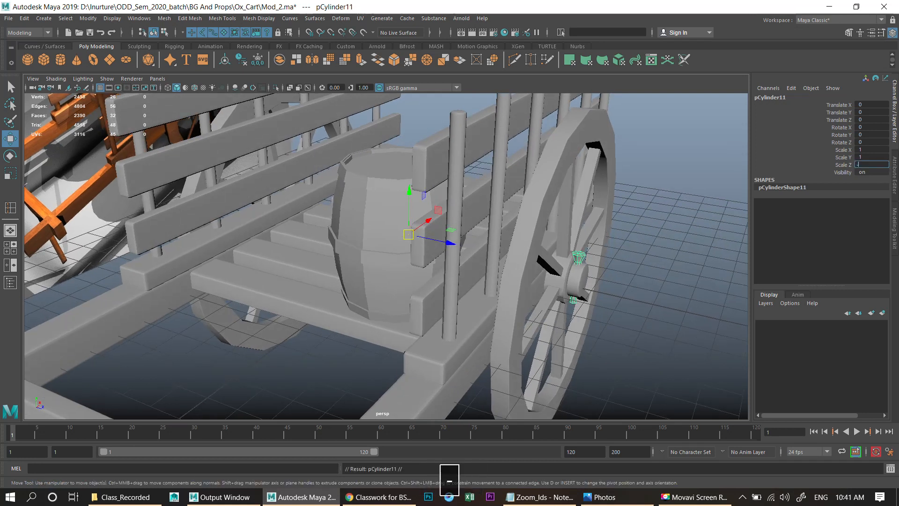
{"action": "type", "text": "1"}
{"action": "key", "text": "Return"}
- Select the original peg and center its pivot
{"action": "scroll", "coordinate": [386, 256], "scroll_direction": "down", "scroll_amount": 5}
{"action": "left_click_drag", "start_coordinate": [235, 300], "coordinate": [370, 304], "text": "alt"}
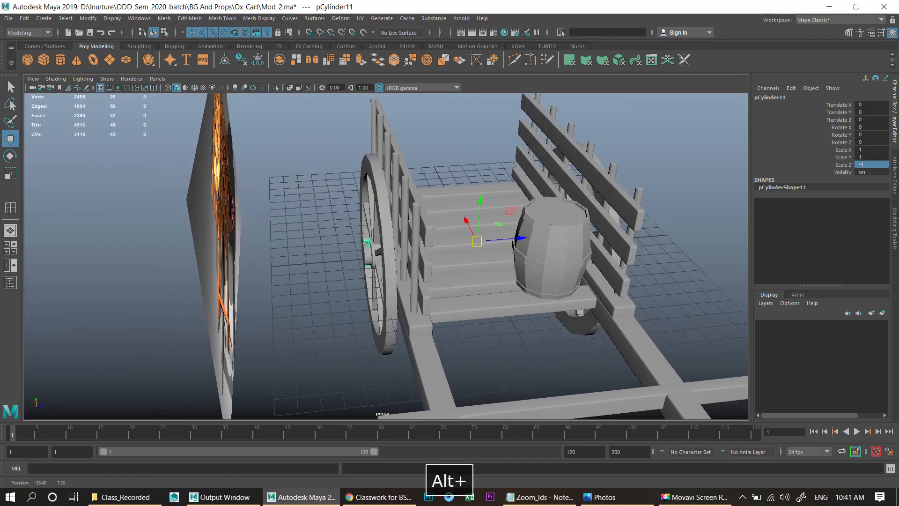
{"action": "left_click", "coordinate": [318, 319]}
{"action": "left_click_drag", "start_coordinate": [318, 318], "coordinate": [159, 333], "text": "alt"}
{"action": "scroll", "coordinate": [441, 323], "scroll_direction": "up", "scroll_amount": 3}
{"action": "middle_click_drag", "start_coordinate": [452, 326], "coordinate": [454, 283], "text": "alt"}
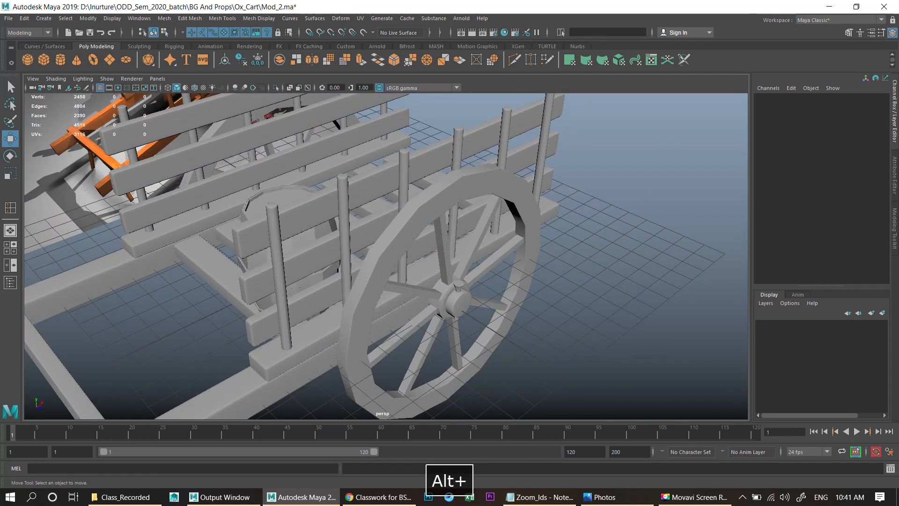
{"action": "left_click", "coordinate": [459, 285]}
{"action": "left_click", "coordinate": [88, 18]}
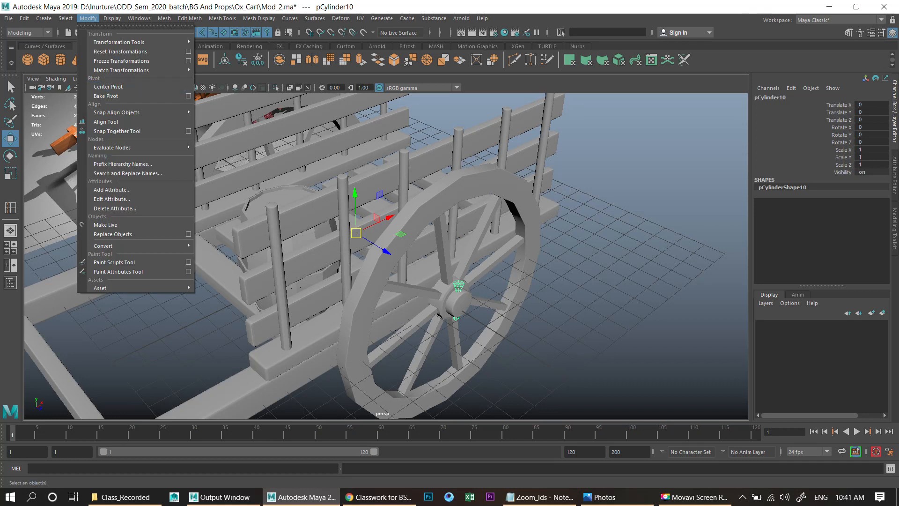
{"action": "left_click", "coordinate": [101, 86]}
- Duplicate the peg and move the copy up above the barrel in the side view
{"action": "key", "text": "ctrl+d"}
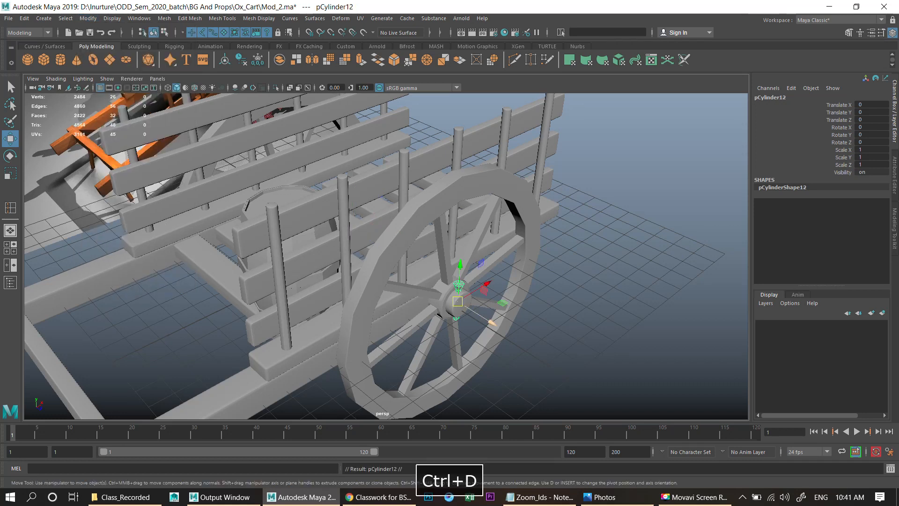
{"action": "left_click_drag", "start_coordinate": [458, 301], "coordinate": [326, 241]}
{"action": "key", "text": "space"}
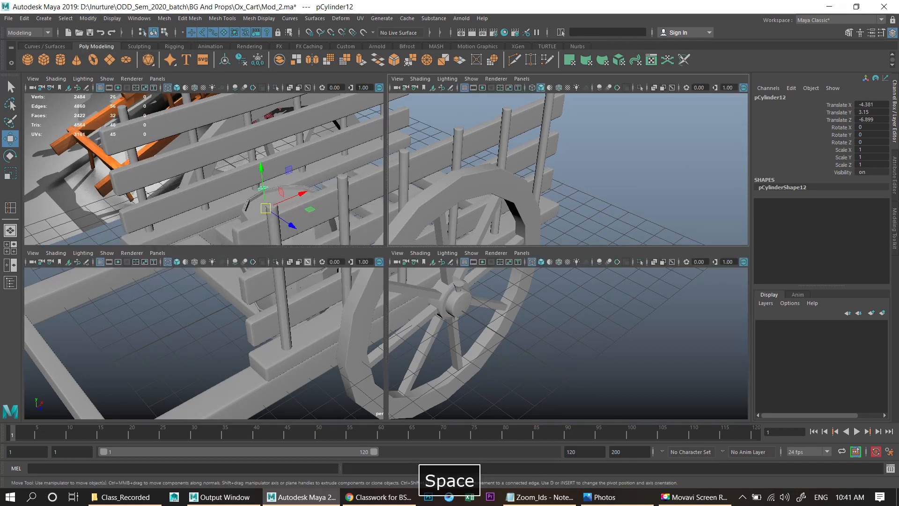
{"action": "key", "text": "space"}
{"action": "key", "text": "w"}
{"action": "left_click_drag", "start_coordinate": [535, 205], "coordinate": [529, 202]}
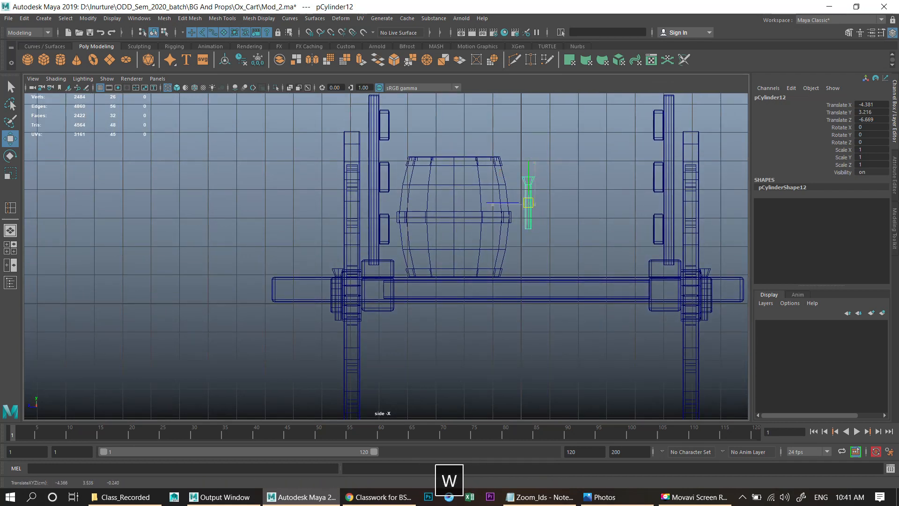
{"action": "left_click_drag", "start_coordinate": [449, 153], "coordinate": [451, 160]}
- Scale the copied peg to about 1.013 wide and 0.383 tall
{"action": "key", "text": "r"}
{"action": "left_click_drag", "start_coordinate": [450, 121], "coordinate": [451, 144]}
{"action": "scroll", "coordinate": [451, 144], "scroll_direction": "up", "scroll_amount": 2}
{"action": "scroll", "coordinate": [409, 252], "scroll_direction": "up", "scroll_amount": 10}
{"action": "middle_click_drag", "start_coordinate": [450, 143], "coordinate": [321, 286], "text": "alt"}
{"action": "right_click_drag", "start_coordinate": [321, 285], "coordinate": [386, 285], "text": "alt"}
{"action": "left_click_drag", "start_coordinate": [494, 214], "coordinate": [495, 215]}
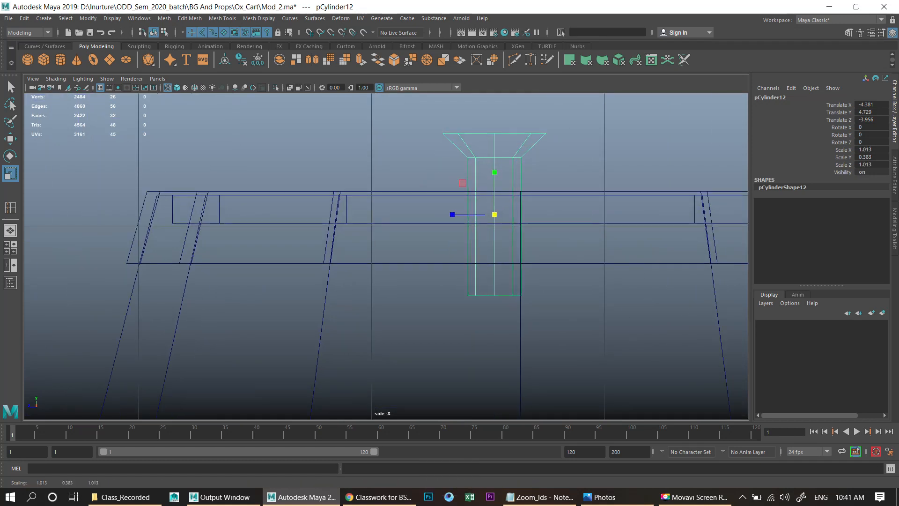
- Reshape the copy's edge loop, then scale its height to about 0.26 to form a barrel plug
{"action": "right_click_drag", "start_coordinate": [506, 182], "coordinate": [507, 160]}
{"action": "double_click", "coordinate": [506, 158]}
{"action": "key", "text": "r"}
{"action": "left_click_drag", "start_coordinate": [495, 115], "coordinate": [495, 176], "text": "ctrl"}
{"action": "key", "text": "w"}
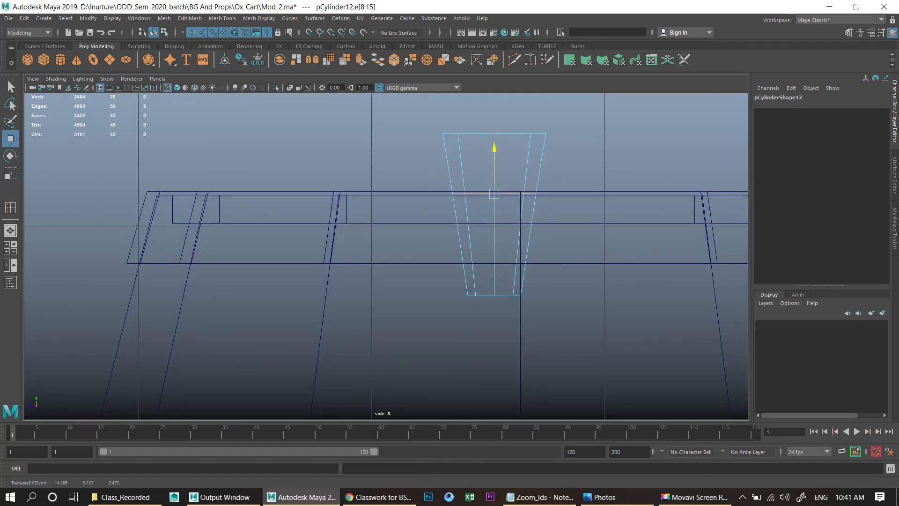
{"action": "right_click_drag", "start_coordinate": [507, 164], "coordinate": [529, 146]}
{"action": "key", "text": "r"}
{"action": "left_click_drag", "start_coordinate": [495, 172], "coordinate": [495, 186]}
- Center the plug over the barrel in the top view
{"action": "key", "text": "space"}
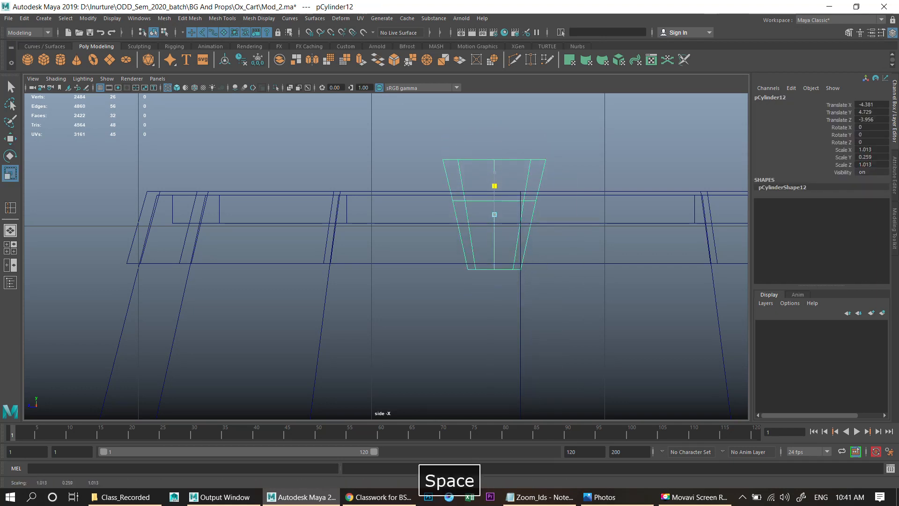
{"action": "key", "text": "space"}
{"action": "scroll", "coordinate": [387, 257], "scroll_direction": "up", "scroll_amount": 3}
{"action": "key", "text": "w"}
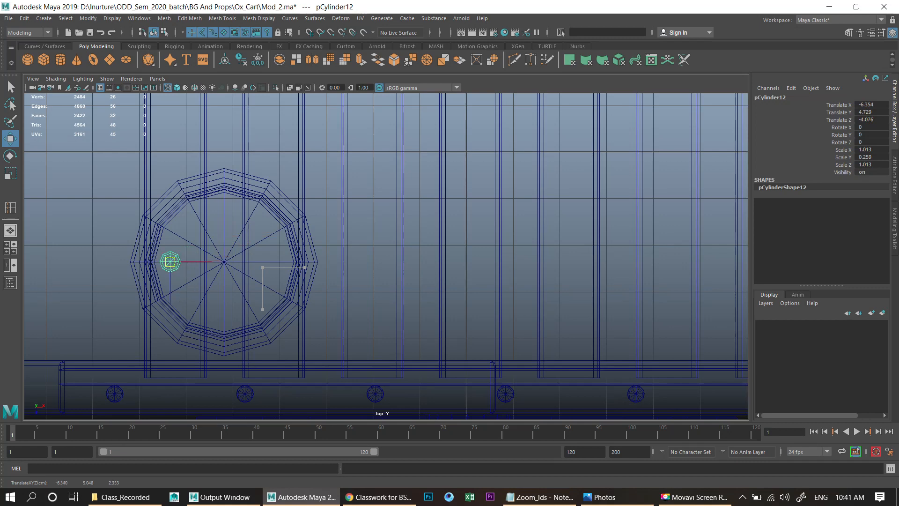
{"action": "left_click_drag", "start_coordinate": [173, 260], "coordinate": [168, 263]}
- Focus on the plug and scale it to about 0.706 wide and 0.181 tall
{"action": "key", "text": "space"}
{"action": "key", "text": "space"}
{"action": "left_click_drag", "start_coordinate": [565, 191], "coordinate": [594, 191], "text": "alt"}
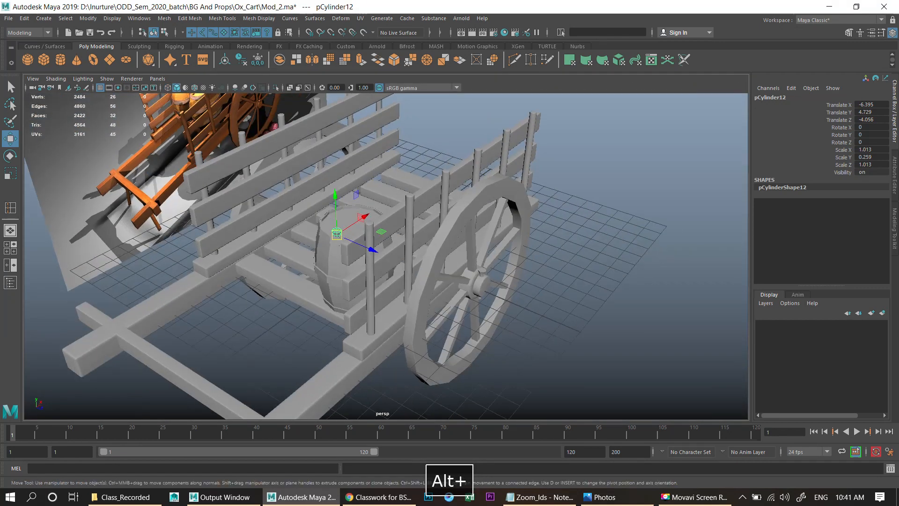
{"action": "key", "text": "f"}
{"action": "key", "text": "r"}
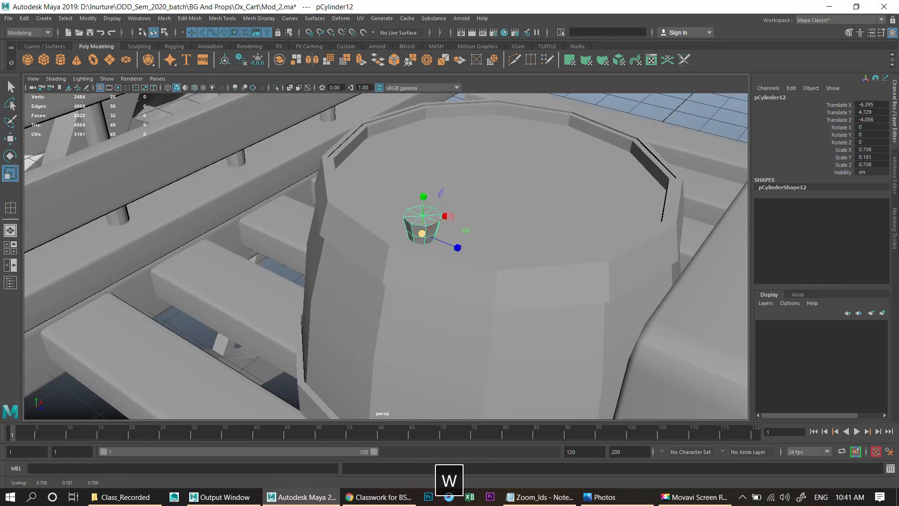
- Lower the plug onto the top of the barrel
{"action": "key", "text": "w"}
{"action": "left_click_drag", "start_coordinate": [424, 194], "coordinate": [392, 223]}
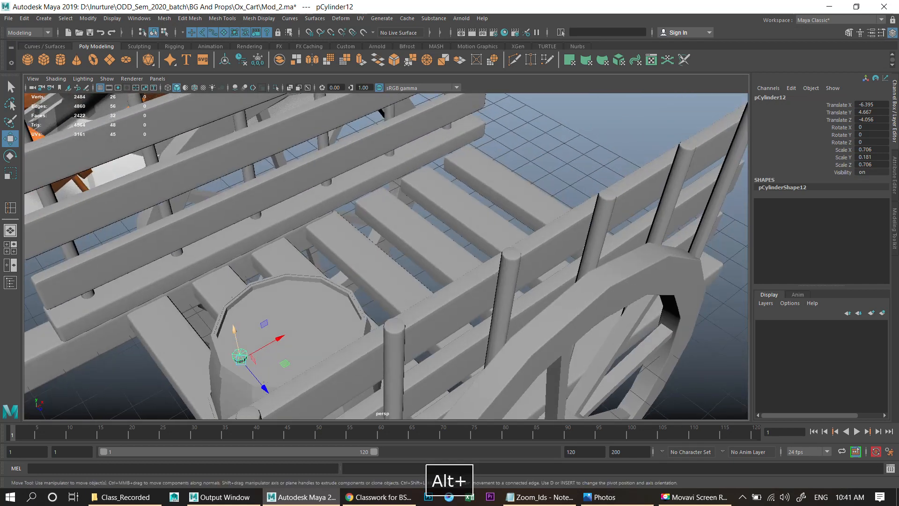
{"action": "left_click_drag", "start_coordinate": [280, 338], "coordinate": [407, 305]}
{"action": "scroll", "coordinate": [282, 337], "scroll_direction": "down", "scroll_amount": 4}
{"action": "scroll", "coordinate": [408, 304], "scroll_direction": "up", "scroll_amount": 4}
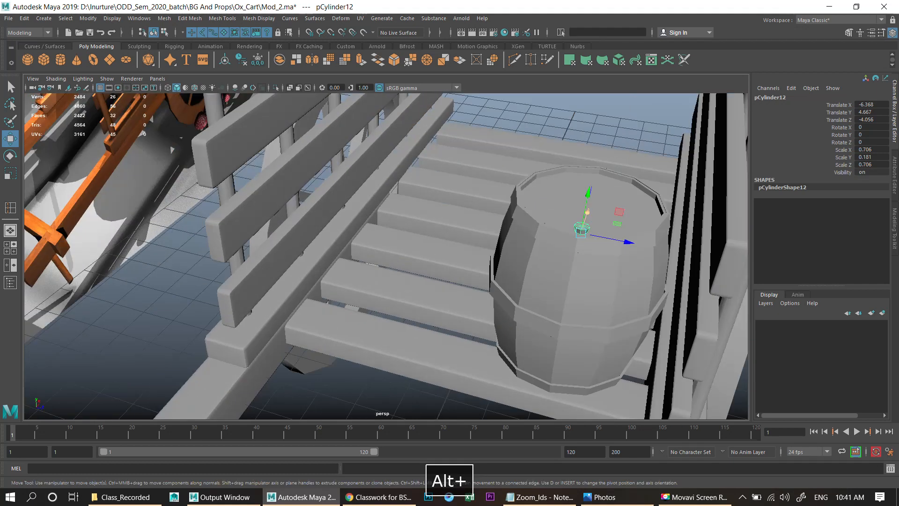
- Select the barrel, its hoops and the plug, combine them into one mesh and delete history
{"action": "left_click", "coordinate": [602, 246], "text": "shift"}
{"action": "left_click", "coordinate": [595, 274], "text": "shift"}
{"action": "left_click", "coordinate": [576, 333], "text": "shift"}
{"action": "left_click", "coordinate": [569, 390], "text": "shift"}
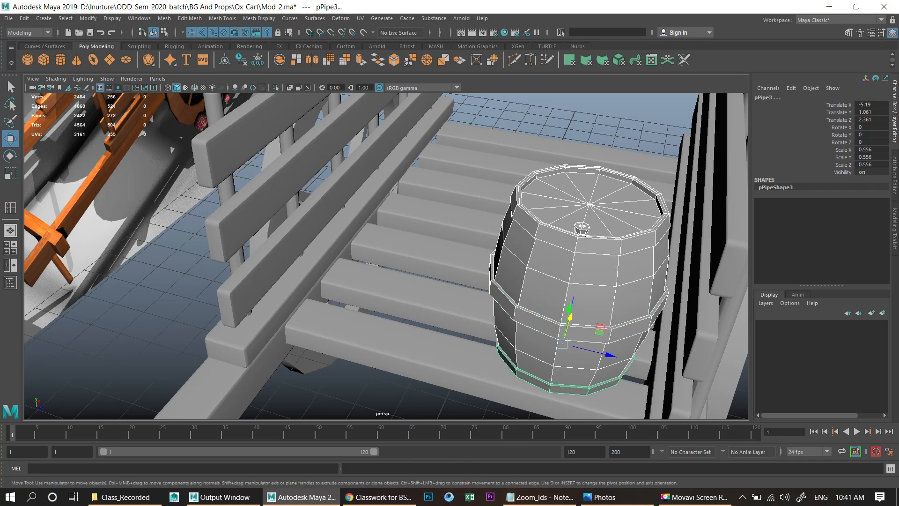
{"action": "left_click", "coordinate": [279, 60]}
{"action": "key", "text": "r"}
{"action": "key", "text": "alt+shift+d"}
{"action": "key", "text": "w"}
- Duplicate the combined barrel three times in a row along the cart bed
{"action": "scroll", "coordinate": [386, 257], "scroll_direction": "down", "scroll_amount": 2}
{"action": "left_click_drag", "start_coordinate": [535, 237], "coordinate": [536, 235]}
{"action": "key", "text": "z"}
{"action": "left_click_drag", "start_coordinate": [577, 283], "coordinate": [552, 271]}
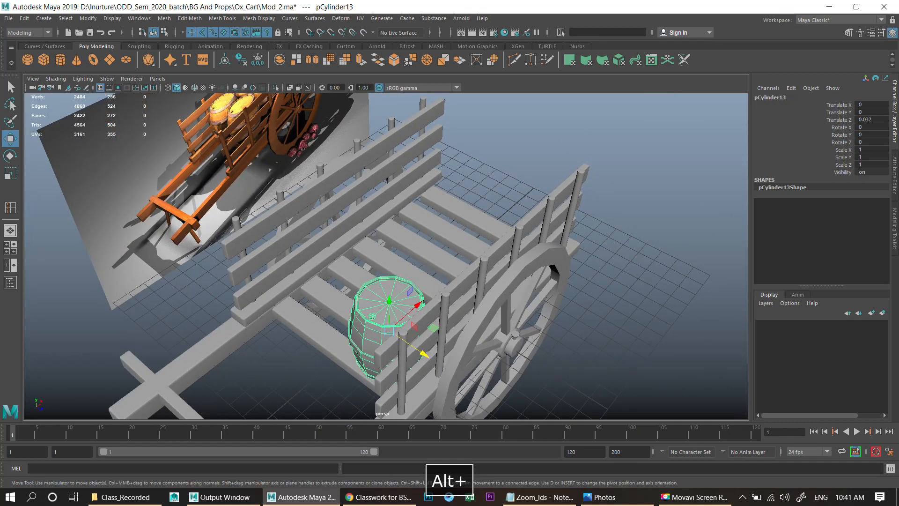
{"action": "key", "text": "alt+shift+d"}
{"action": "key", "text": "shift+d"}
{"action": "left_click_drag", "start_coordinate": [419, 305], "coordinate": [349, 246]}
{"action": "key", "text": "shift+d"}
{"action": "scroll", "coordinate": [464, 265], "scroll_direction": "down", "scroll_amount": 3}
{"action": "key", "text": "shift+d"}
{"action": "left_click", "coordinate": [444, 307], "text": "shift"}
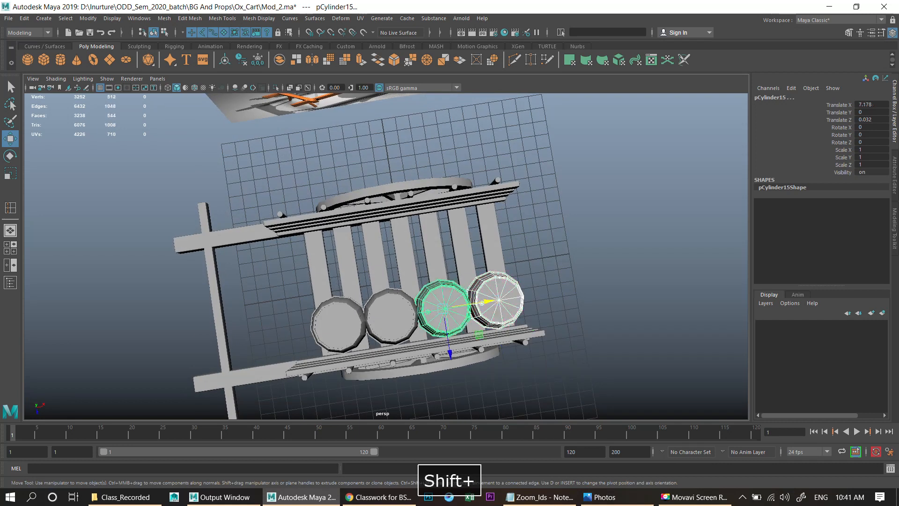
- Select all four barrels and duplicate them into a second row beside the first
{"action": "left_click", "coordinate": [390, 316], "text": "shift"}
{"action": "left_click", "coordinate": [338, 324], "text": "shift"}
{"action": "left_click_drag", "start_coordinate": [382, 317], "coordinate": [380, 317]}
{"action": "key", "text": "alt+shift+d"}
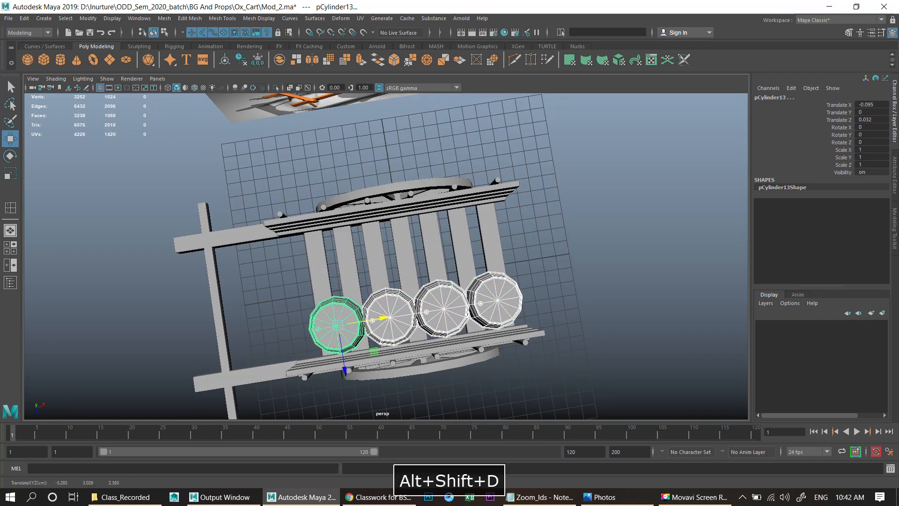
{"action": "key", "text": "shift+d"}
{"action": "left_click_drag", "start_coordinate": [345, 369], "coordinate": [336, 307]}
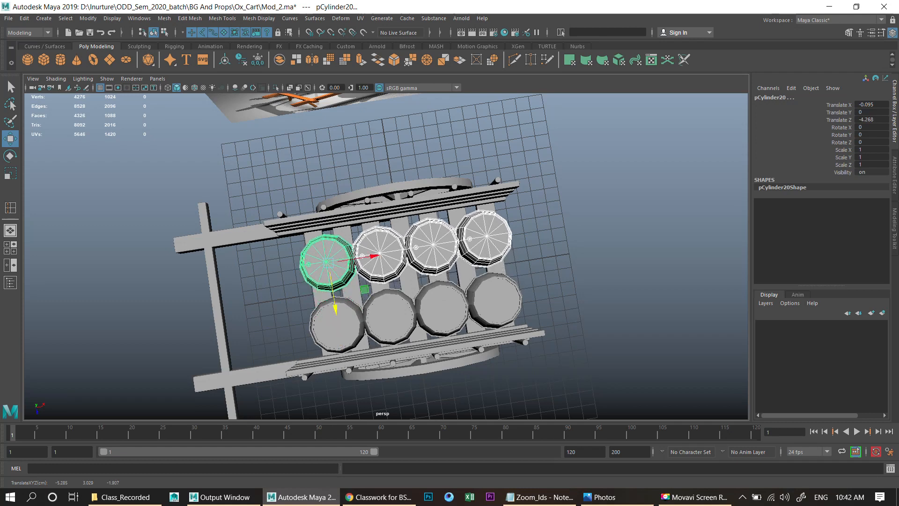
- Save the scene
{"action": "scroll", "coordinate": [335, 307], "scroll_direction": "down", "scroll_amount": 4}
{"action": "left_click", "coordinate": [328, 366]}
{"action": "left_click_drag", "start_coordinate": [328, 365], "coordinate": [398, 256], "text": "alt"}
{"action": "scroll", "coordinate": [435, 272], "scroll_direction": "up", "scroll_amount": 6}
{"action": "key", "text": "ctrl+s"}
{"action": "left_click", "coordinate": [696, 497]}
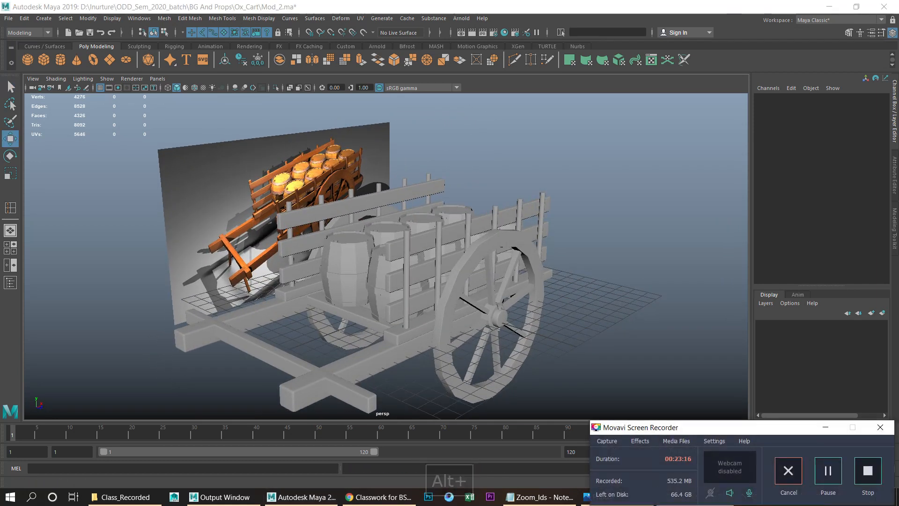